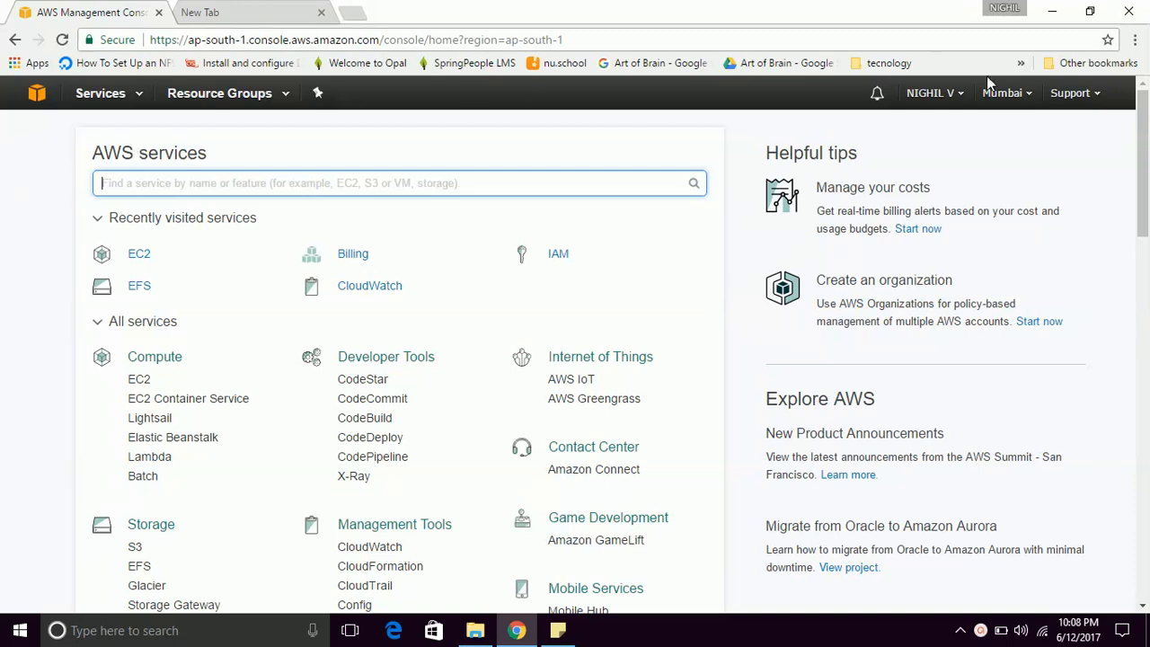
Step: Check the available regions, keep Mumbai, and start launching a new EC2 instance from the EC2 dashboard
click(1013, 94)
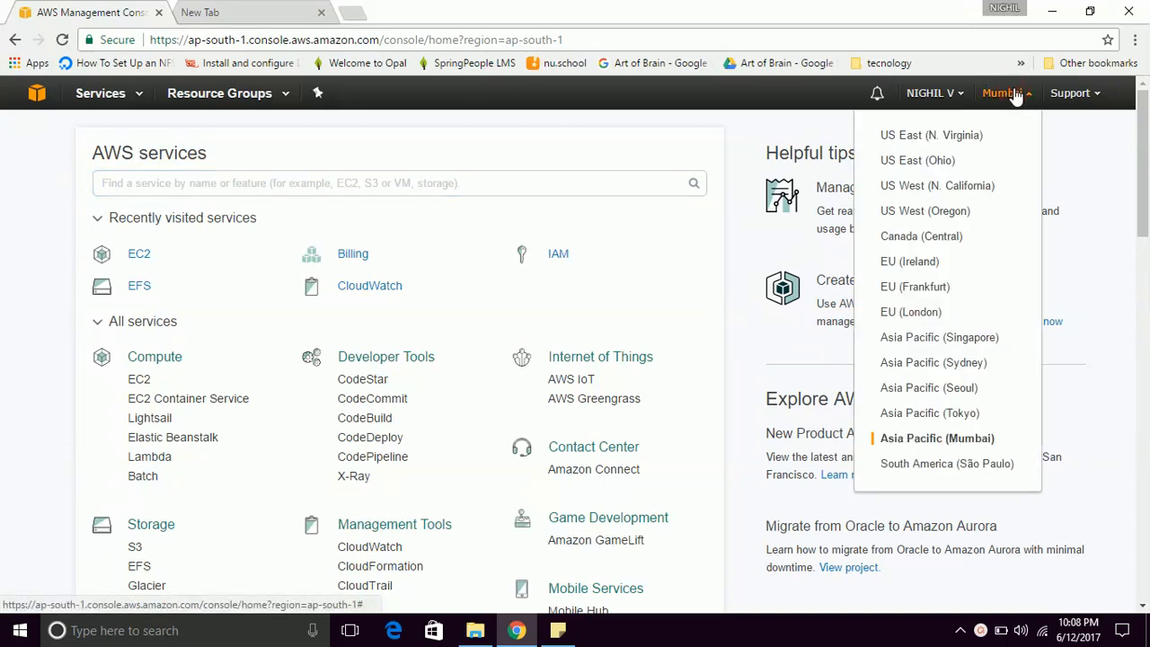
click(1015, 94)
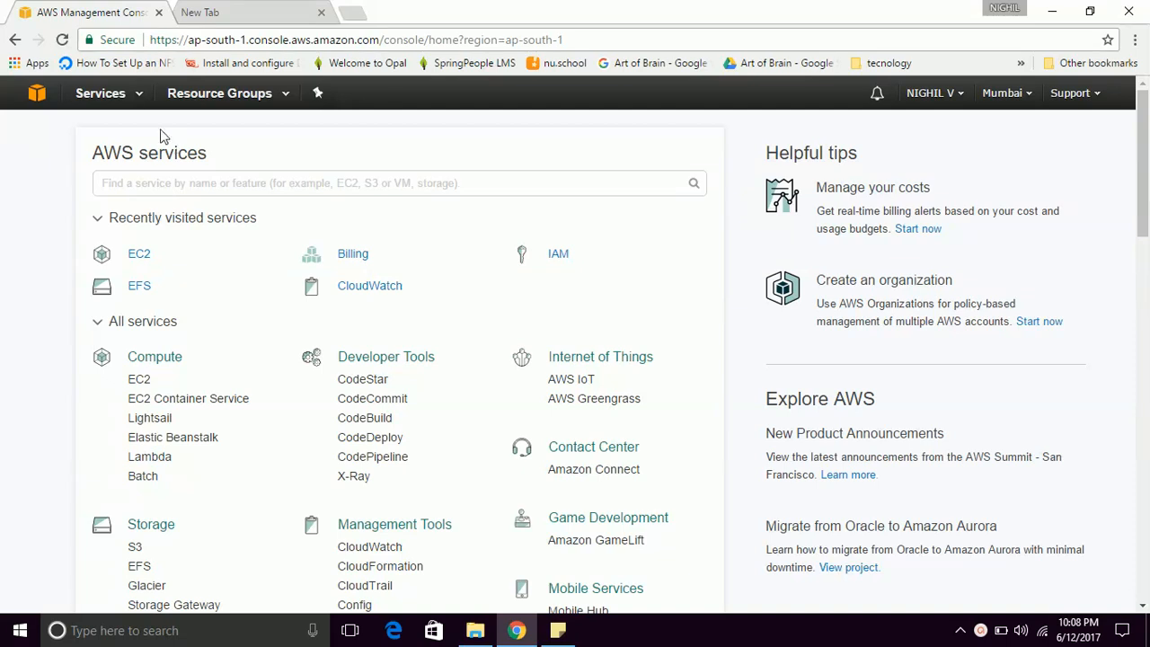
click(141, 256)
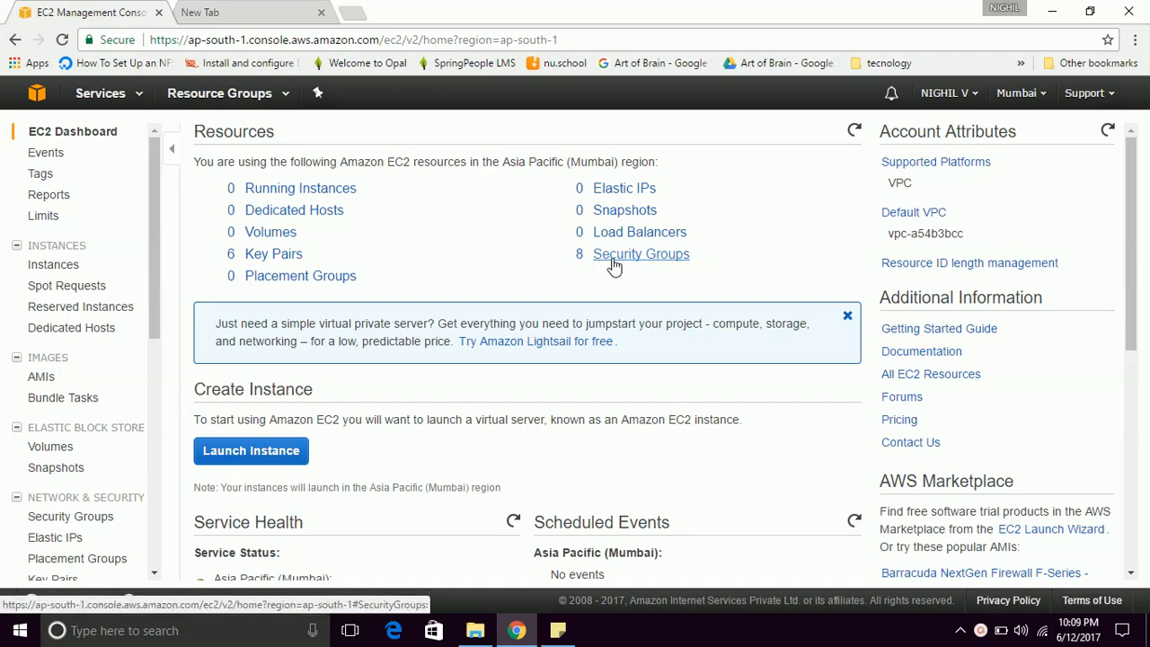
click(251, 454)
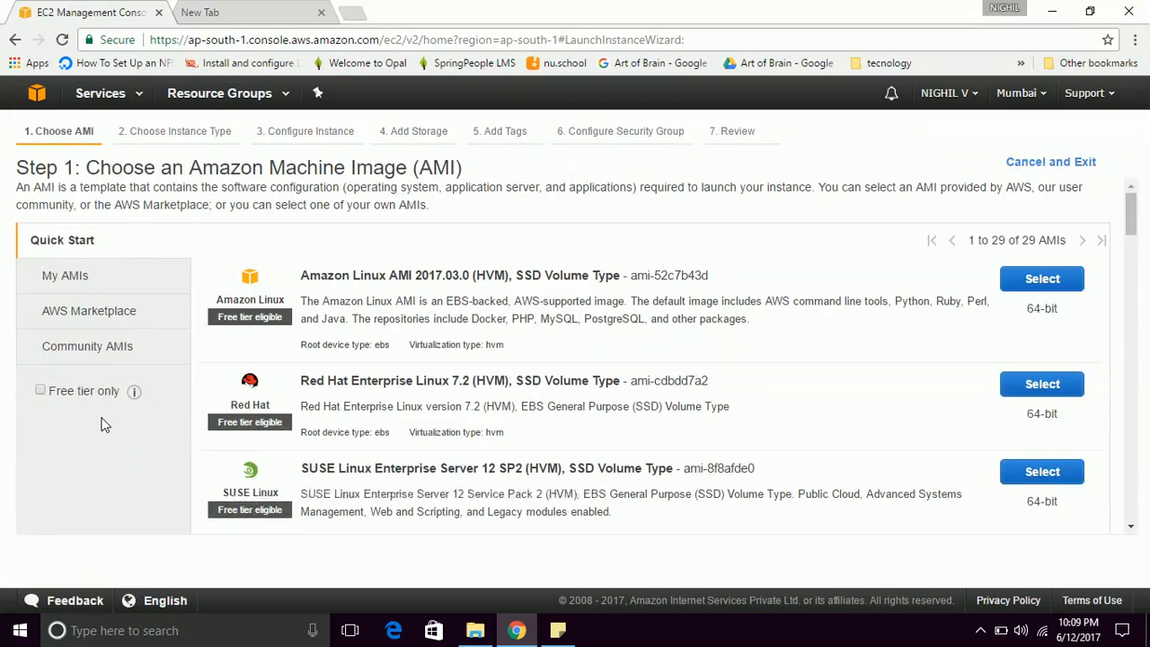
Step: Restrict the machine images to free tier only and select Microsoft Windows Server 2016 Base
click(40, 391)
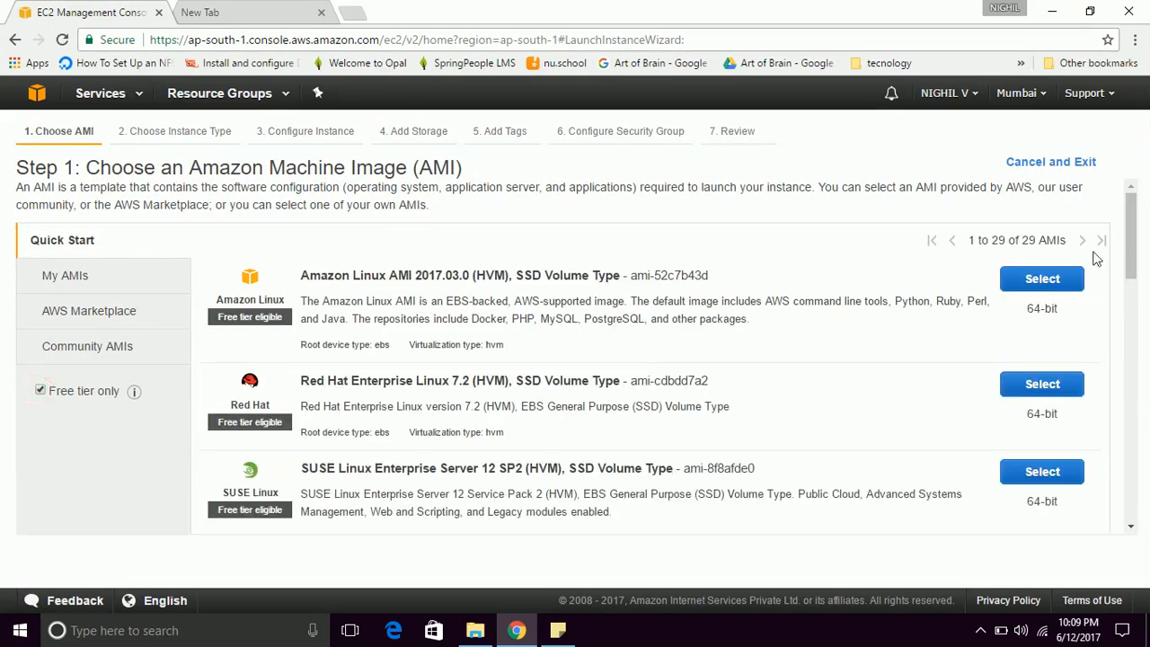
drag(1136, 235, 1136, 312)
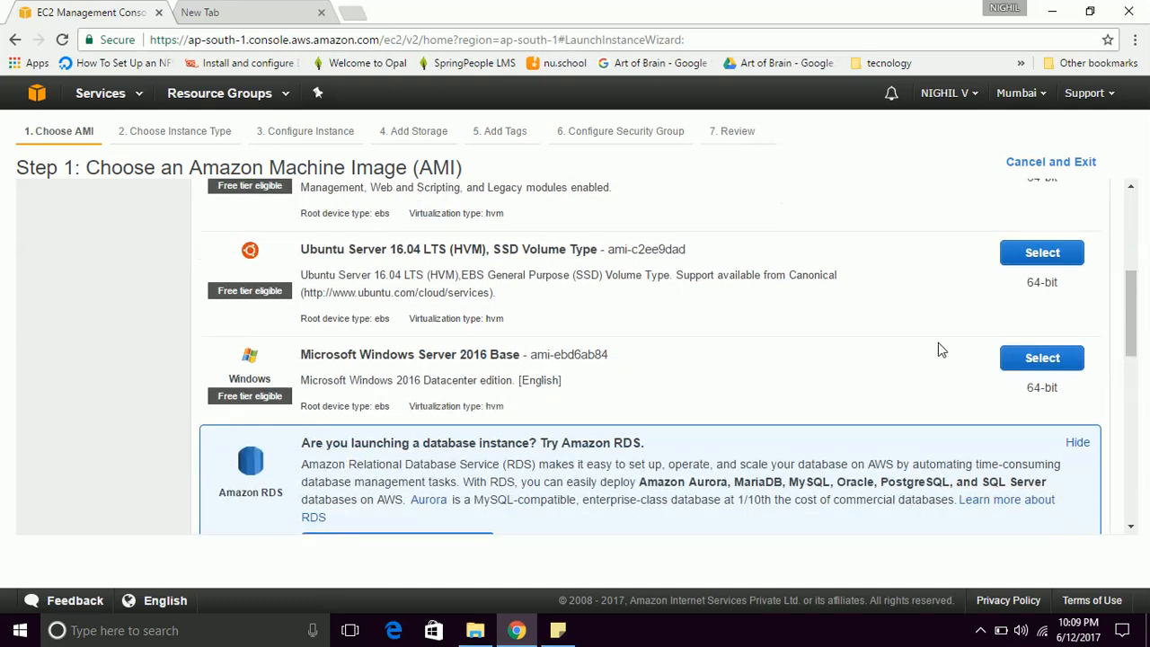
click(1051, 357)
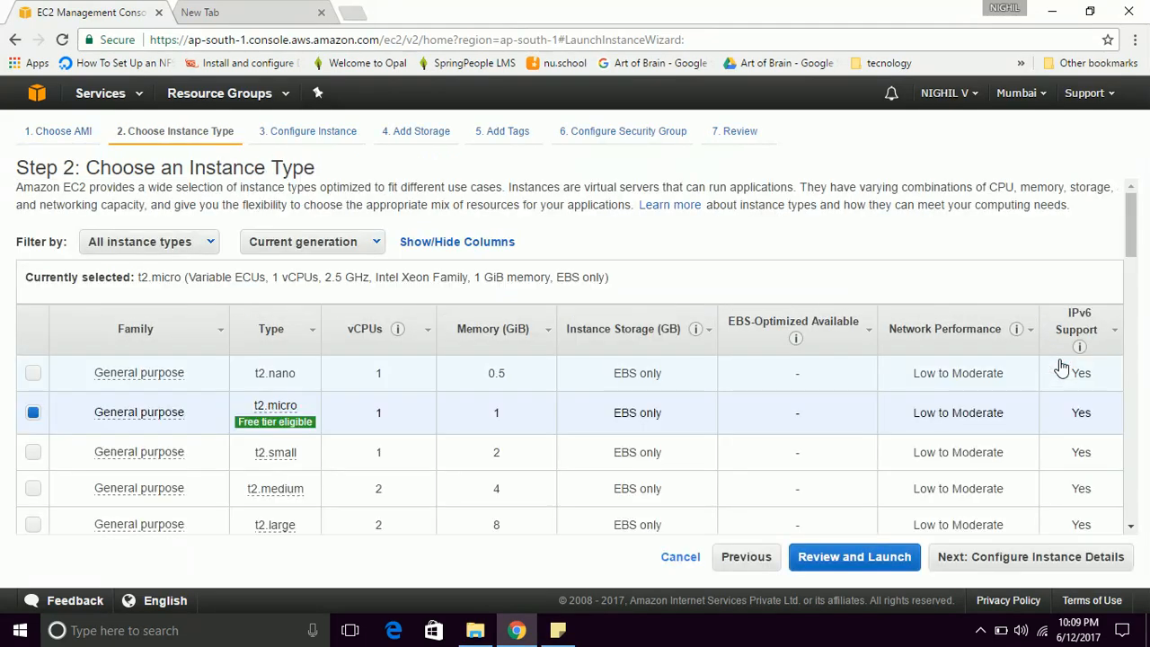
Step: Keep the t2.micro instance type, review the instance settings, and proceed to the key pair selection
mouse_move(251, 418)
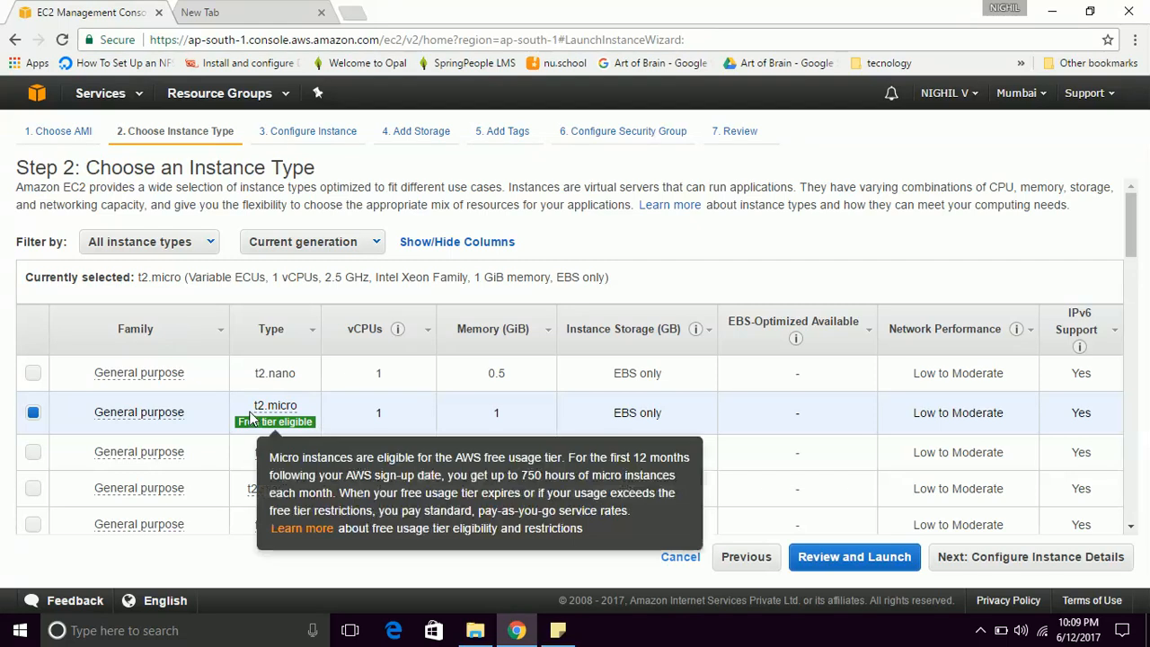
click(854, 557)
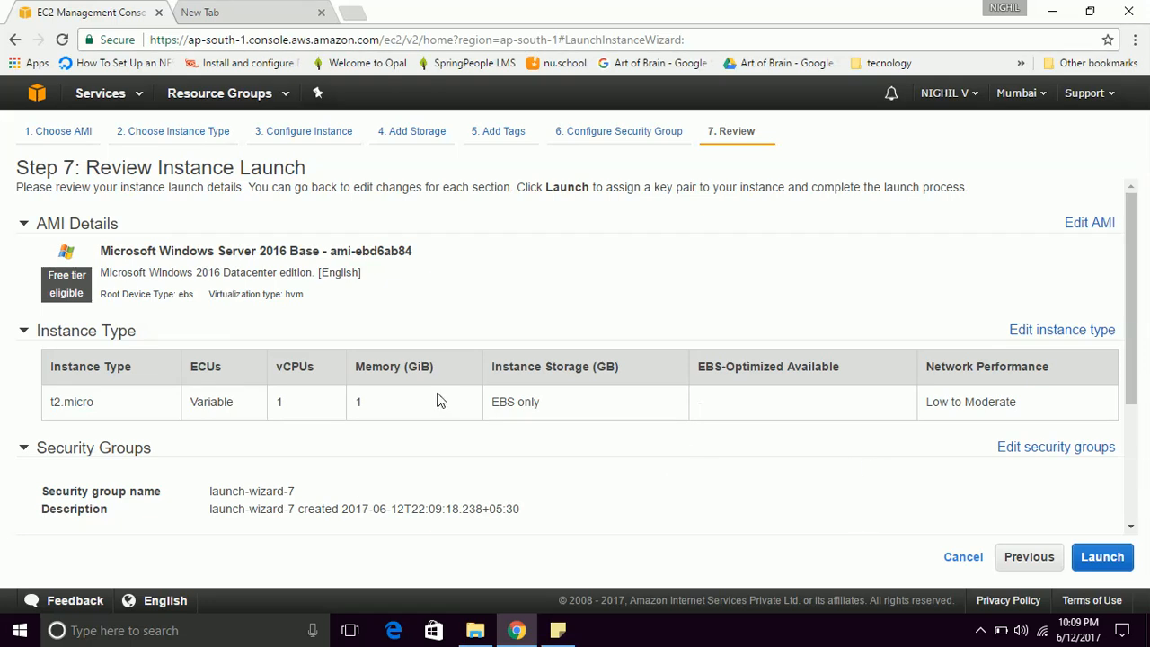
double_click(280, 401)
click(1103, 557)
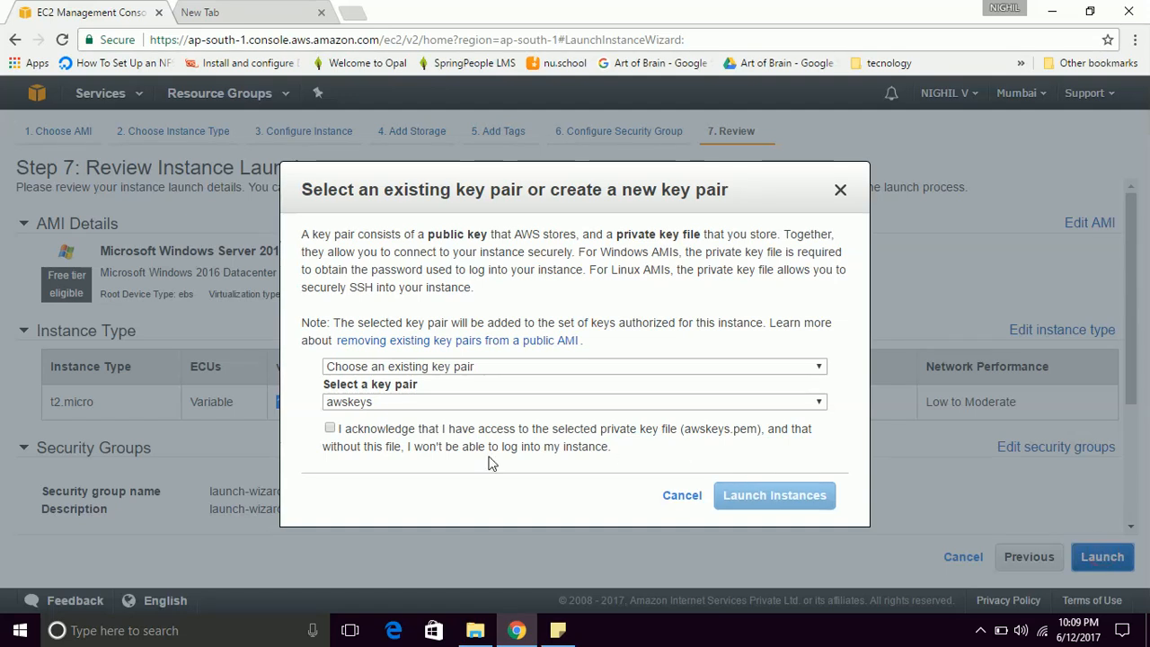
Step: Choose the existing key pair WindowsKey and acknowledge having access to the selected private key file
click(329, 429)
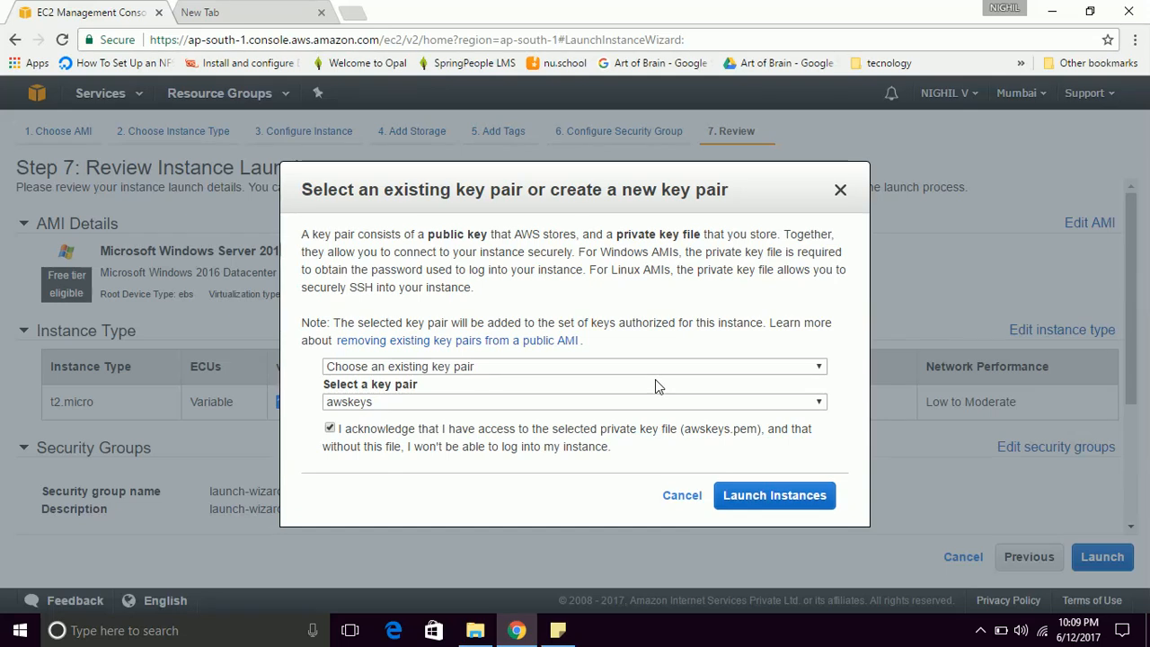
click(687, 369)
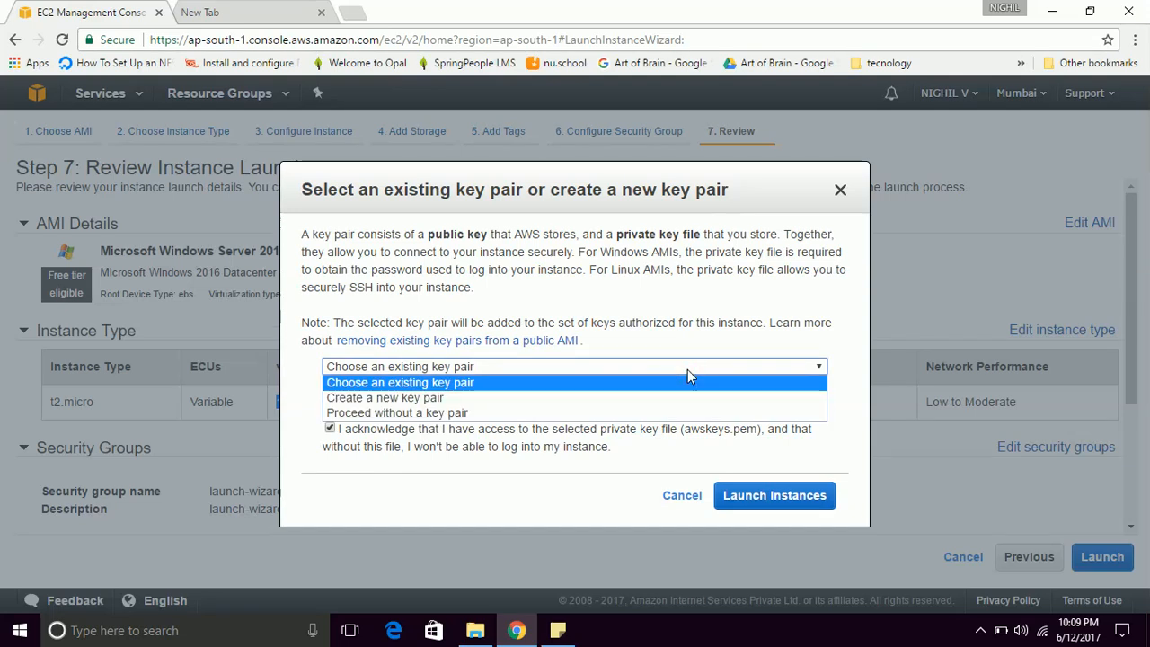
click(687, 371)
click(759, 400)
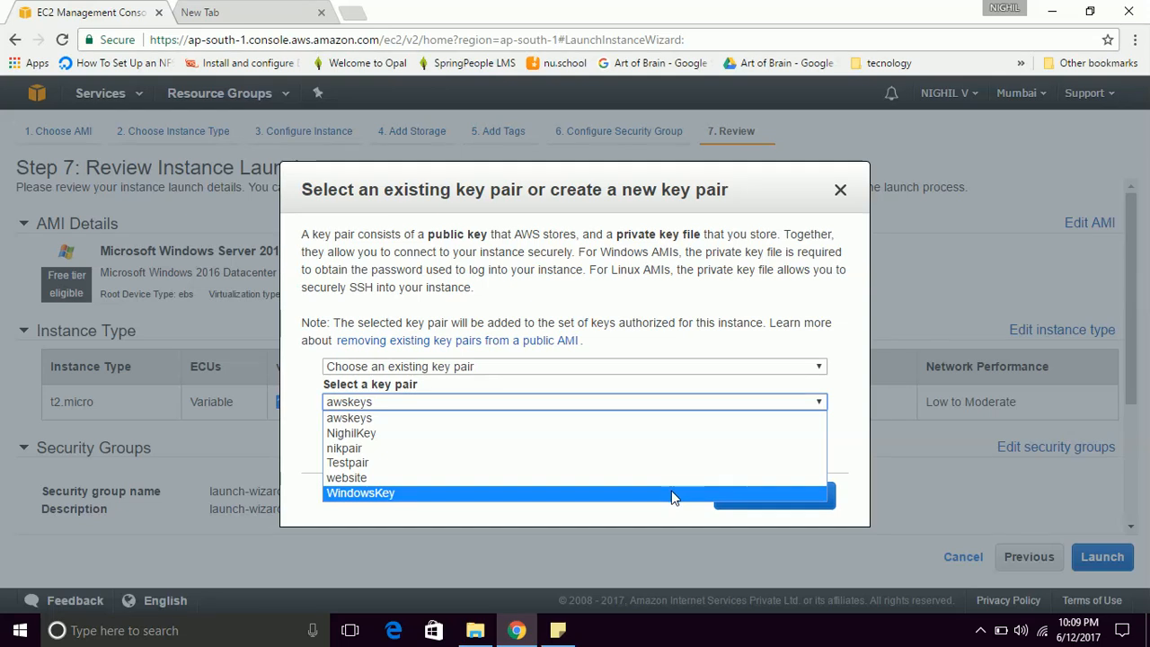
click(672, 493)
click(695, 368)
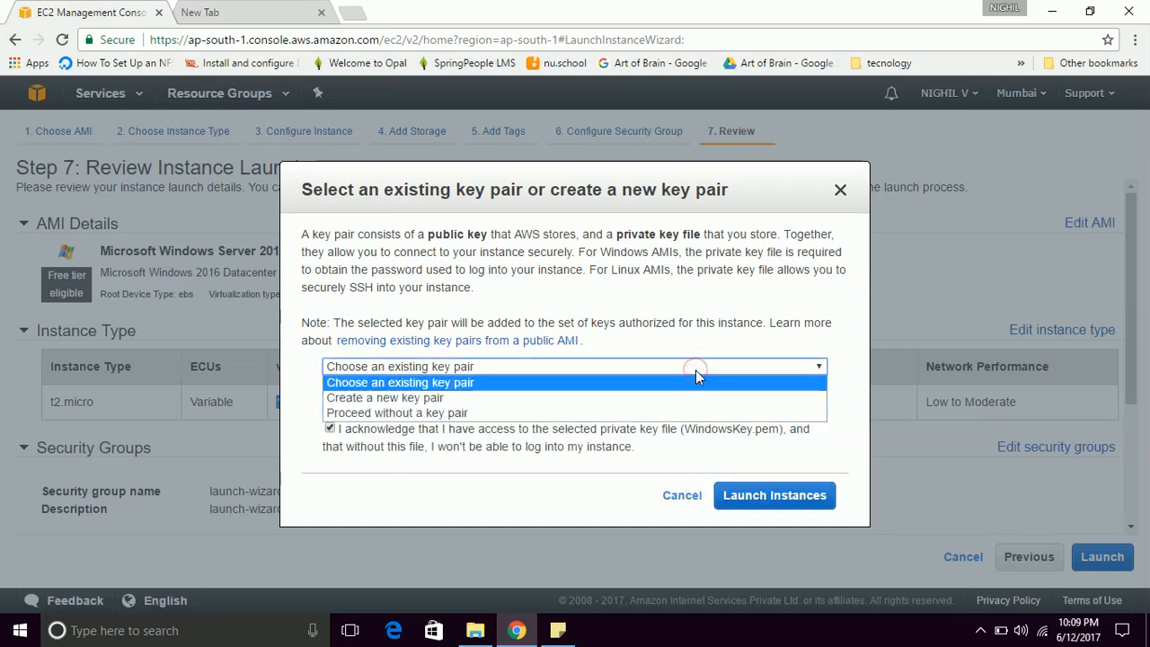
click(660, 398)
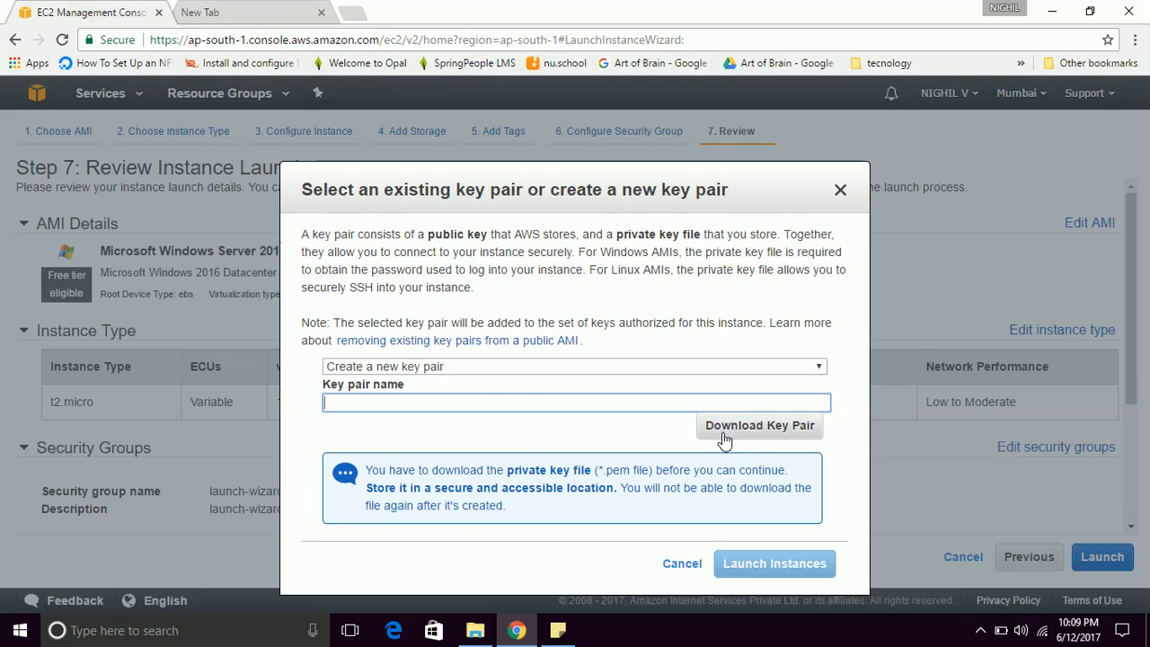
click(819, 369)
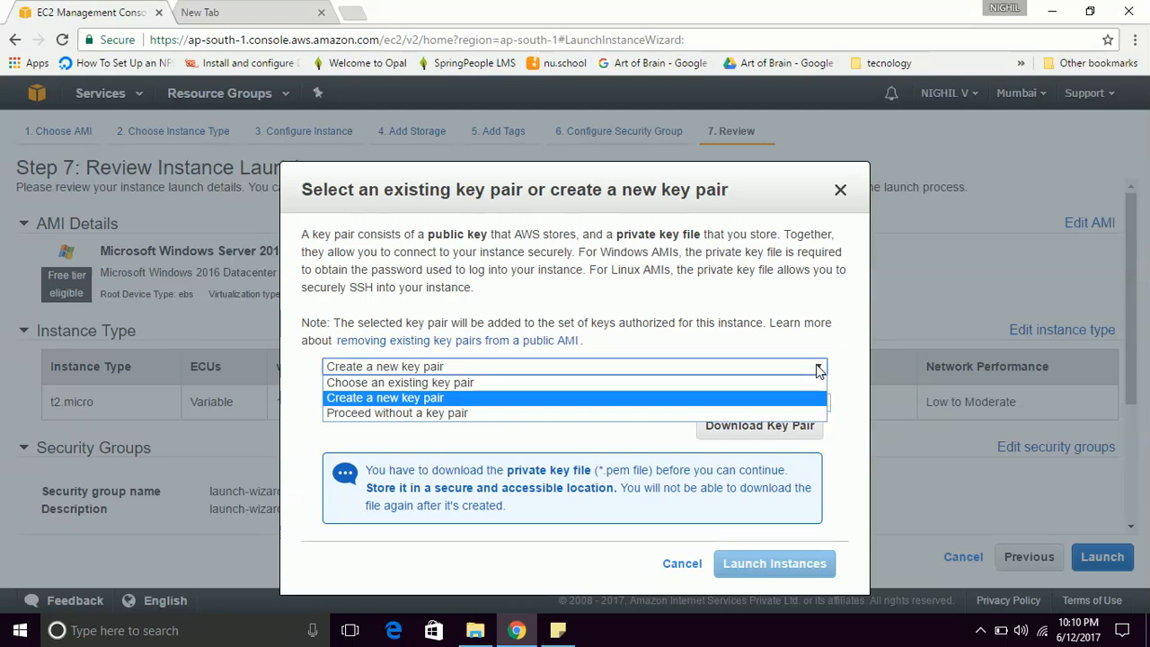
click(724, 381)
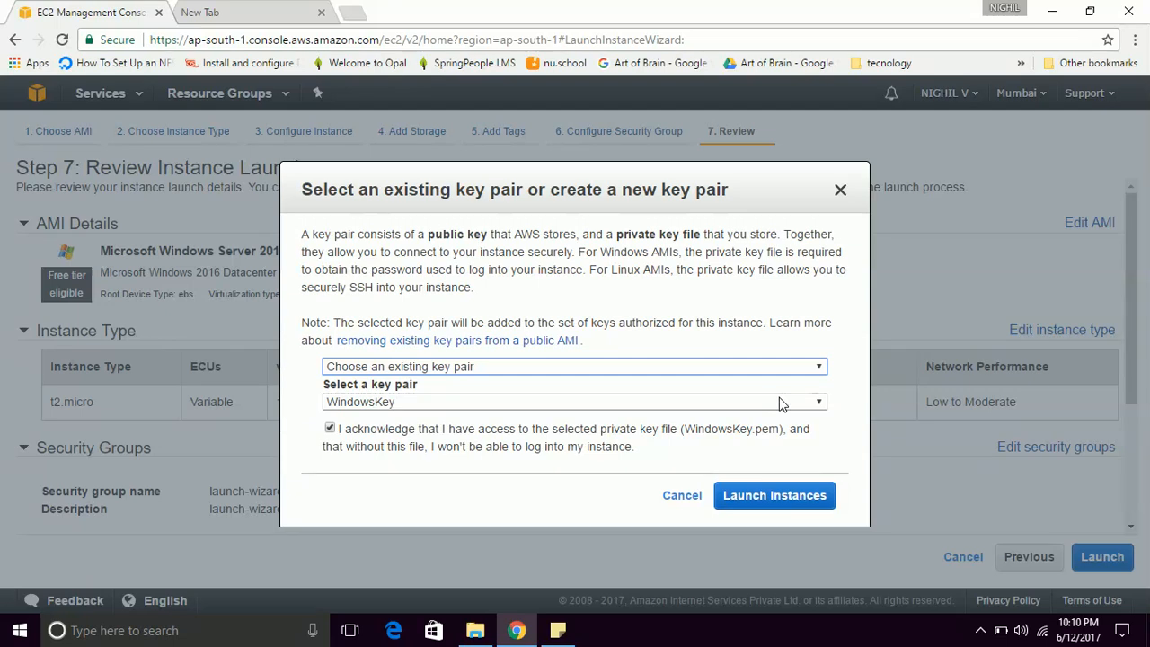
Step: Launch the instance with the WindowsKey key pair and open the list of instances
click(776, 495)
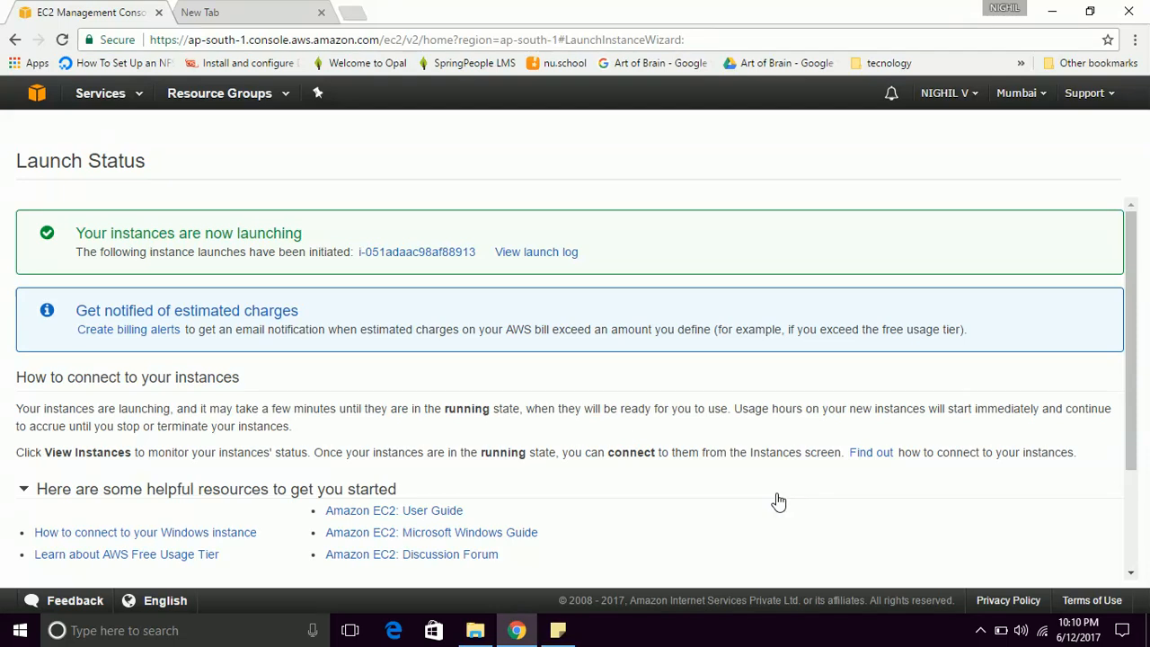
drag(1132, 305, 1130, 435)
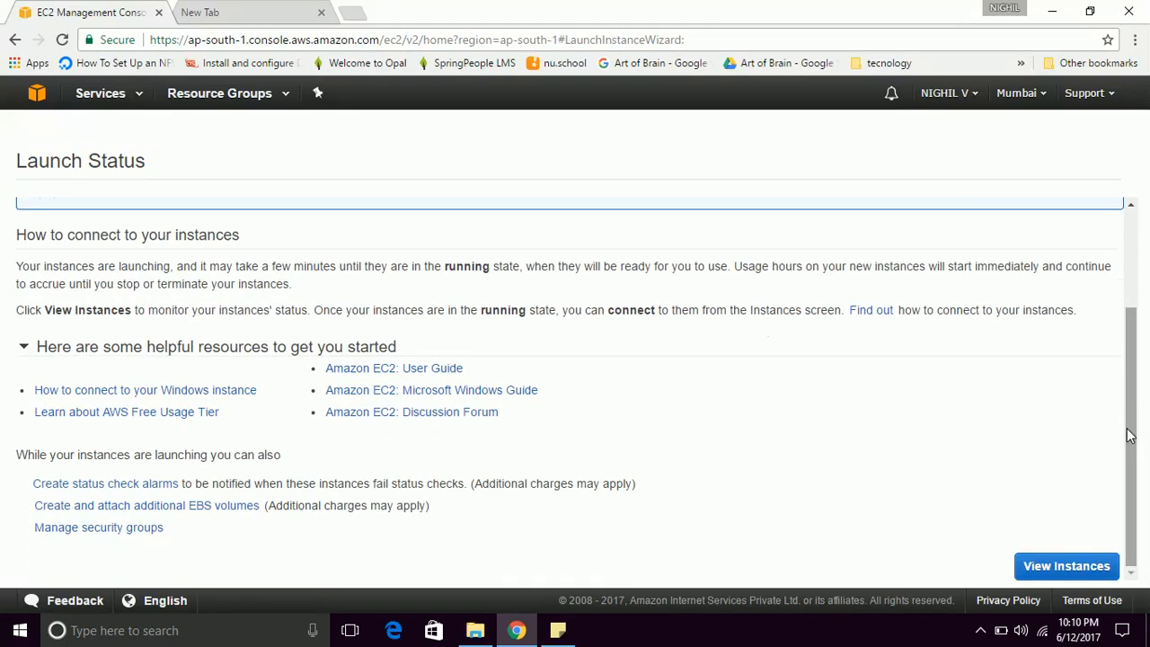
click(1066, 566)
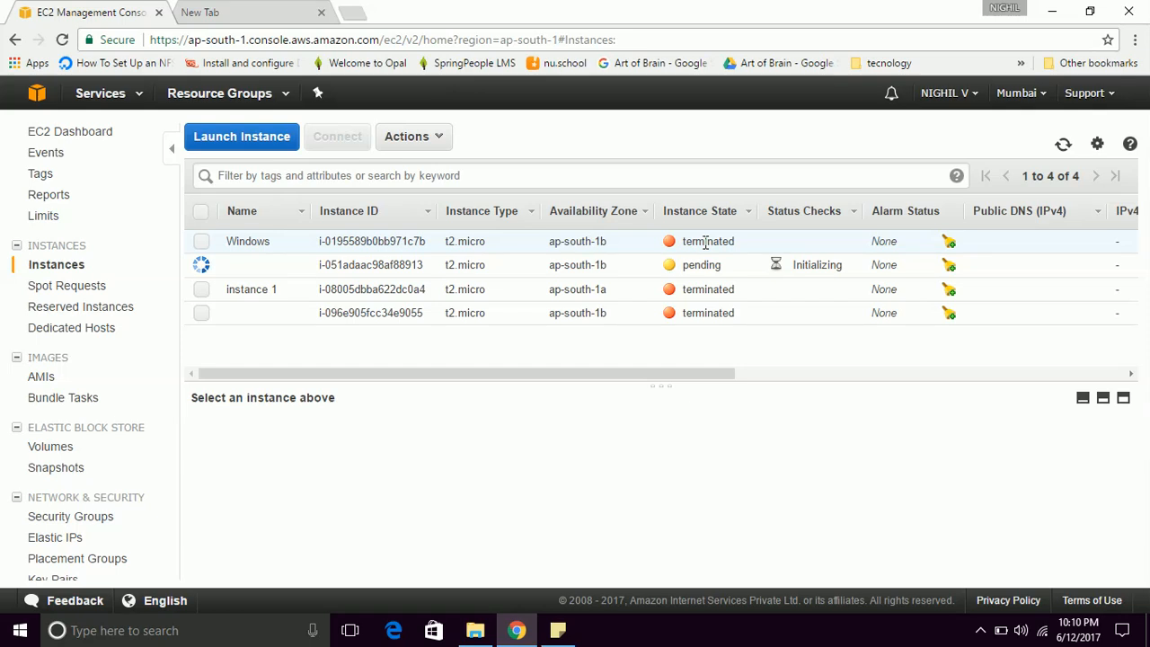
Step: Name the newly launched, unnamed t2.micro instance WIndowsEc2
click(290, 270)
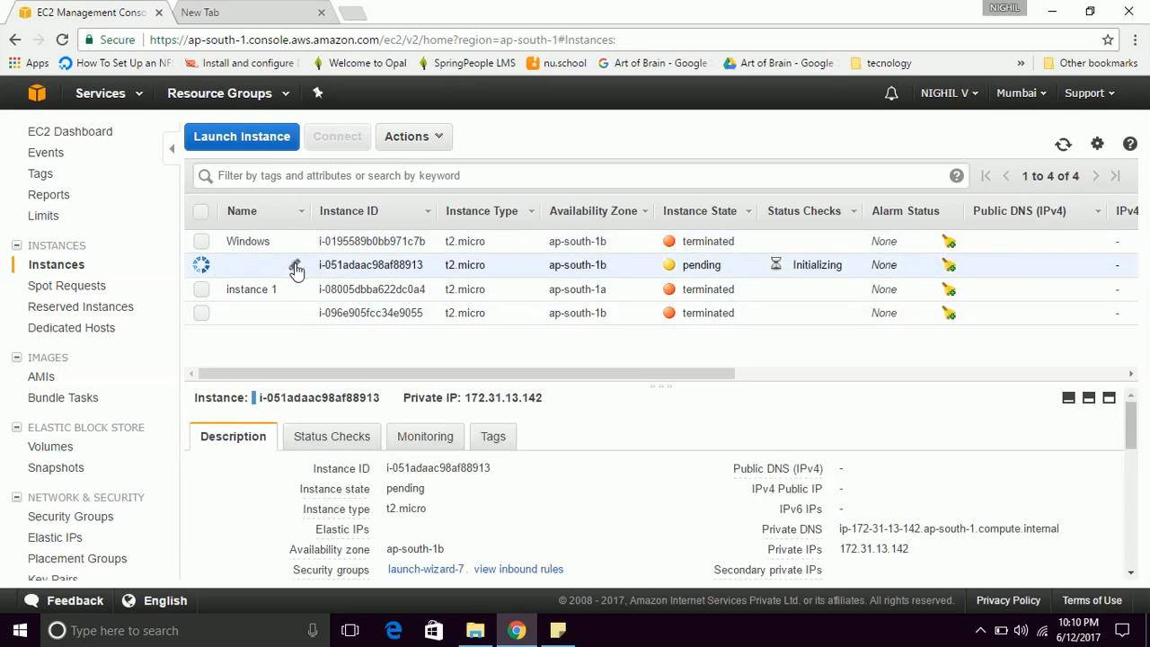
click(295, 269)
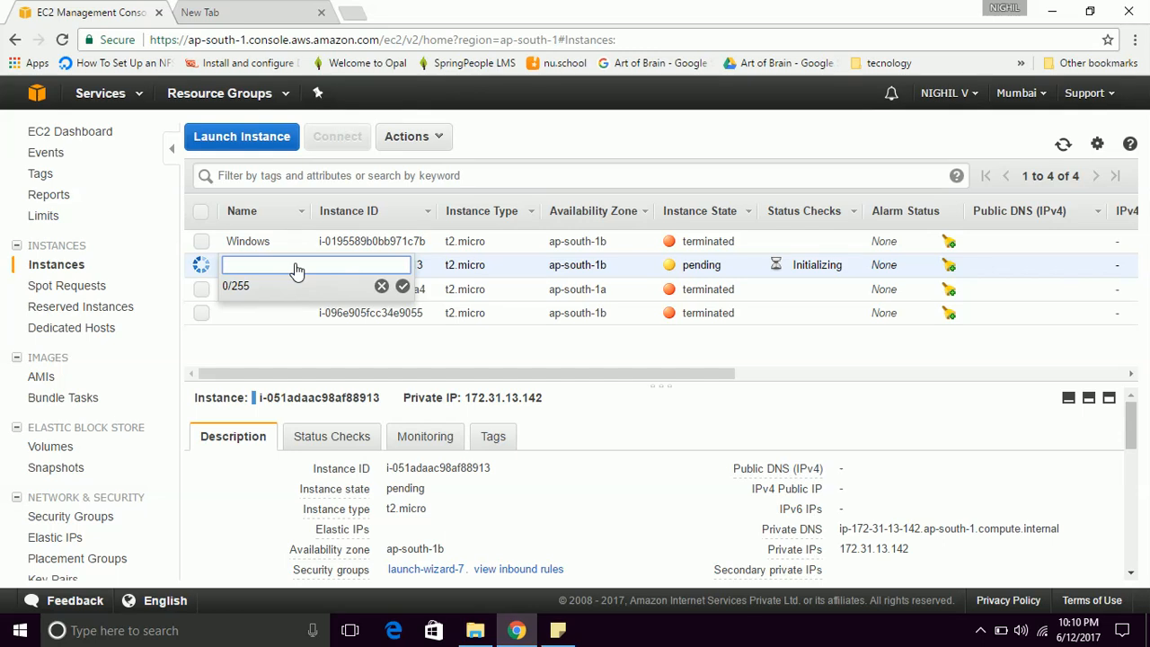
text(W)
text(IndowsEc2)
click(403, 286)
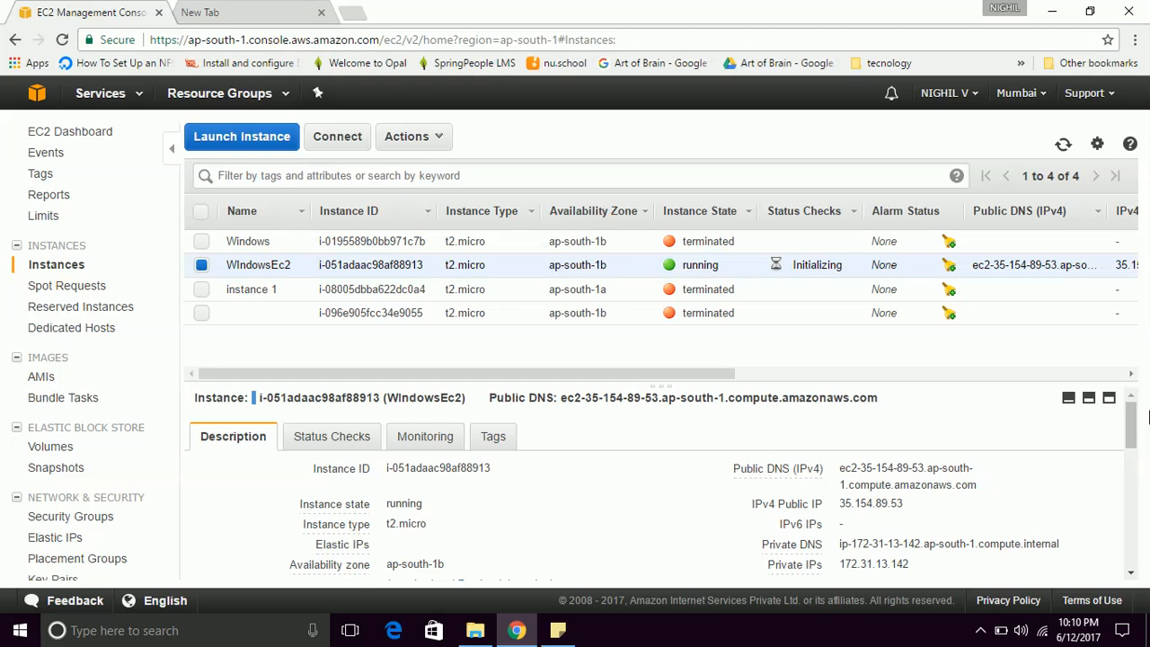
Step: Examine the WIndowsEc2 instance's description details and the Elastic Block Store volumes list
drag(1130, 427, 1118, 485)
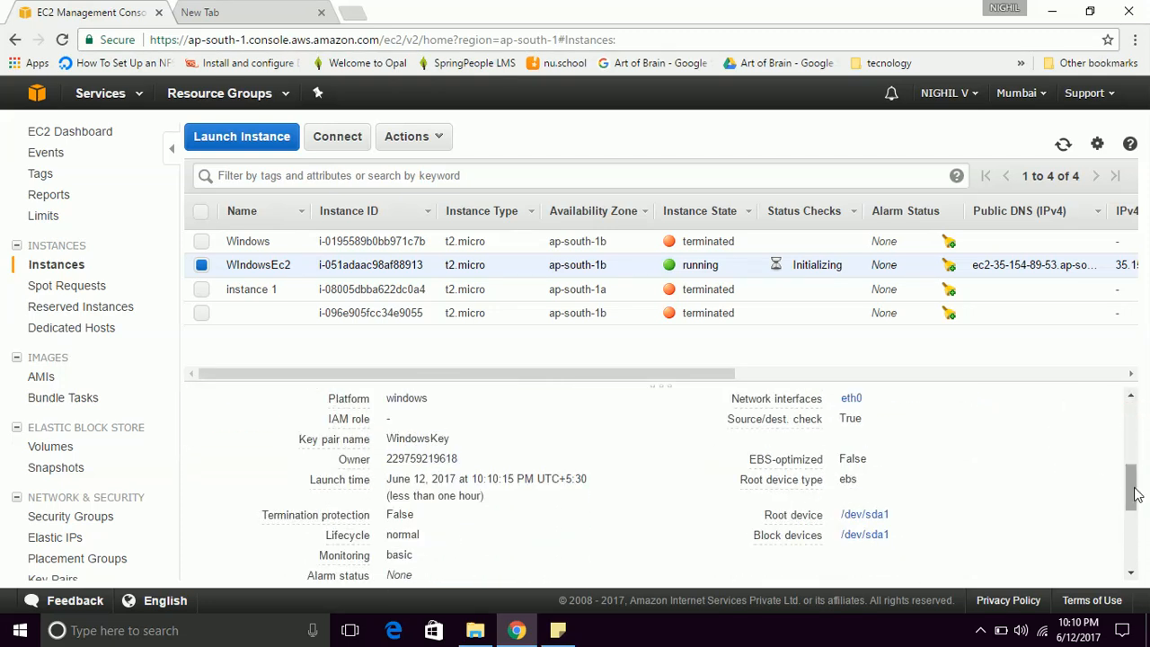
scroll(1134, 492, up, 4)
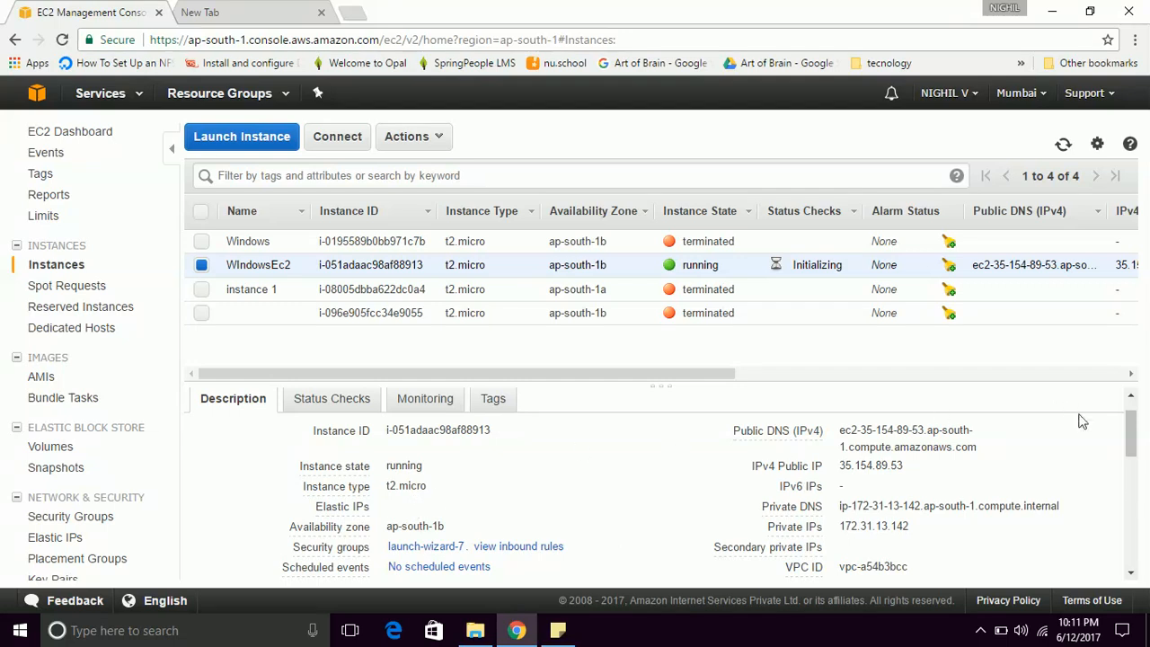
drag(1129, 420, 1137, 517)
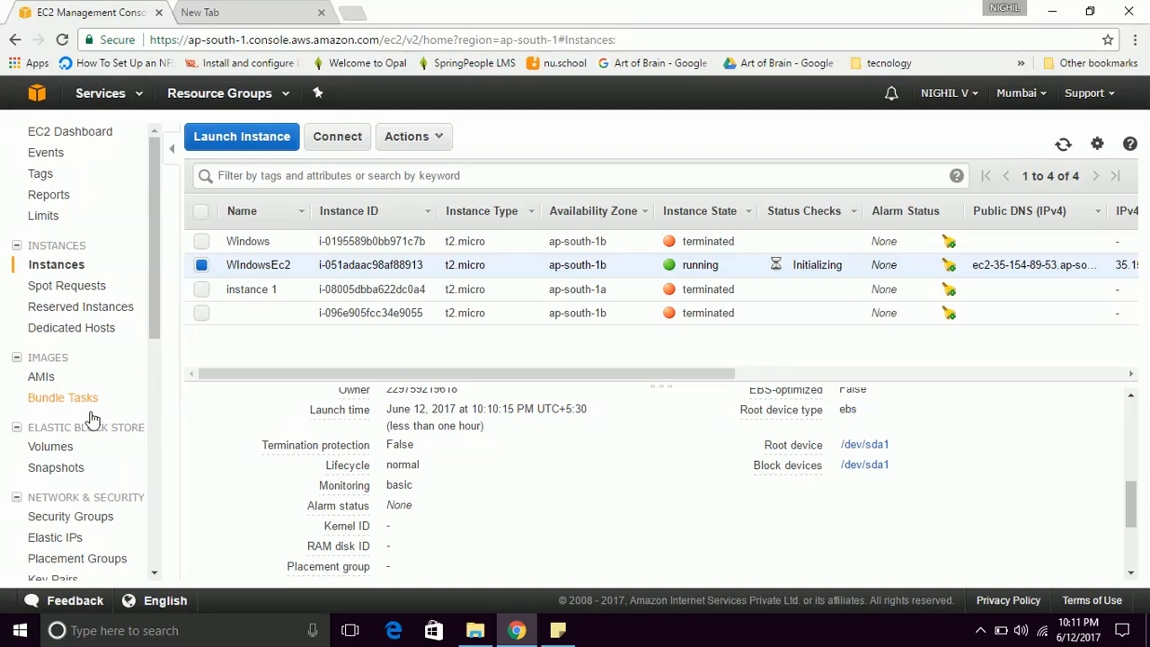
click(53, 452)
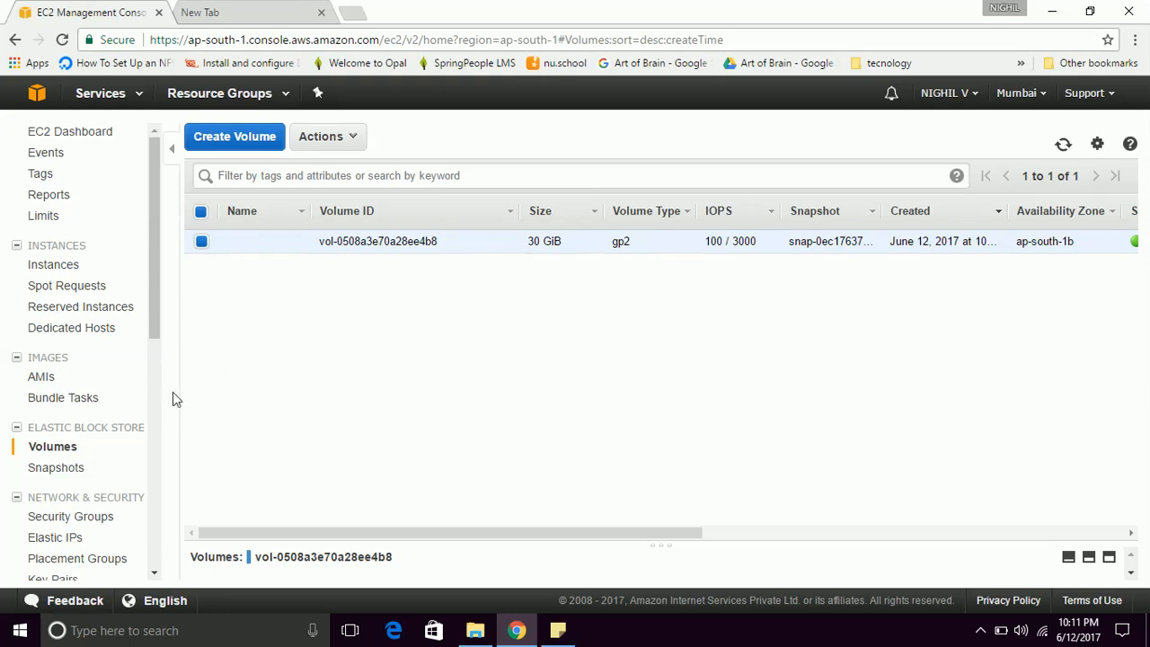
Step: Select the WIndowsEc2 instance in the instances list and try to retrieve its administrator password through the connection dialog
click(67, 270)
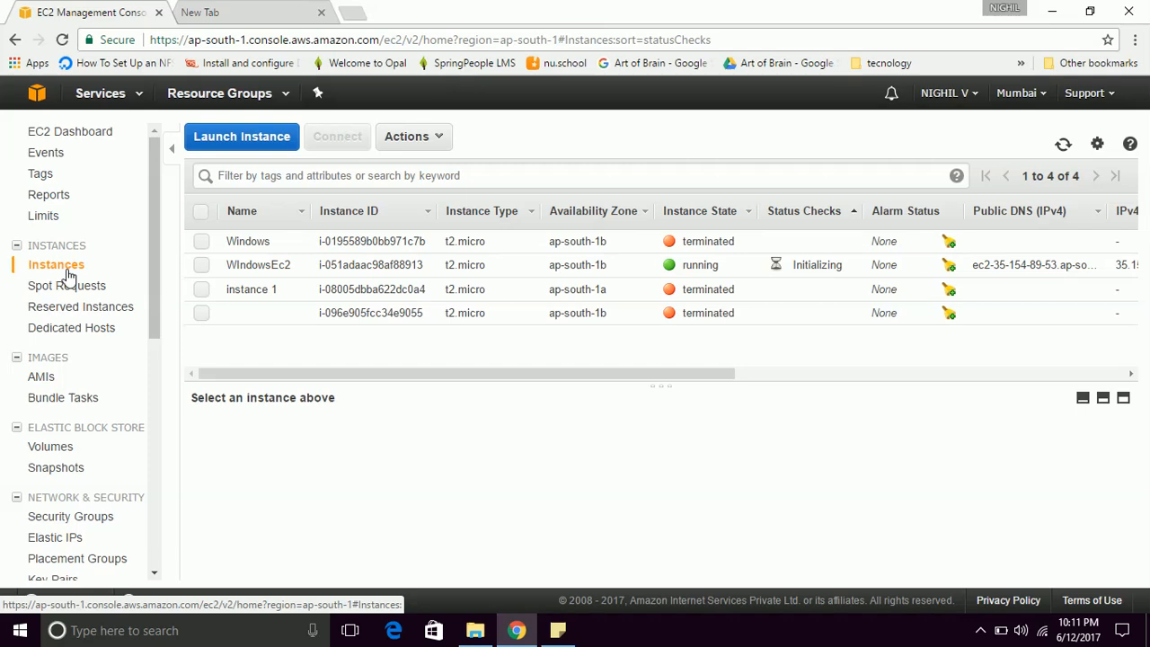
click(201, 266)
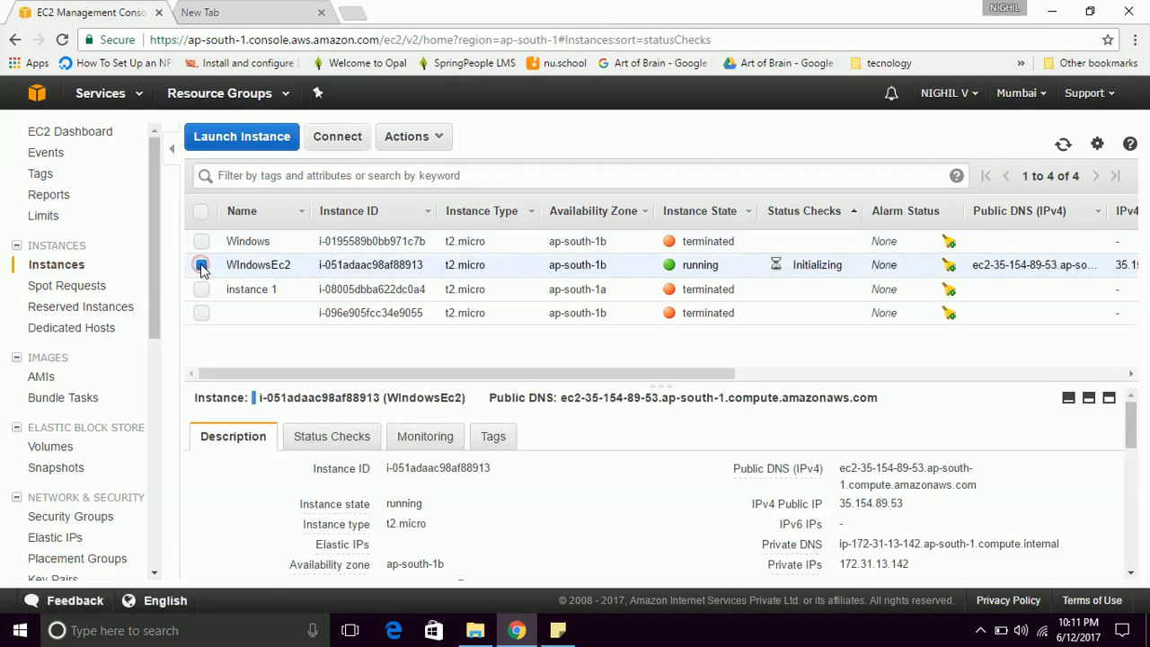
click(350, 154)
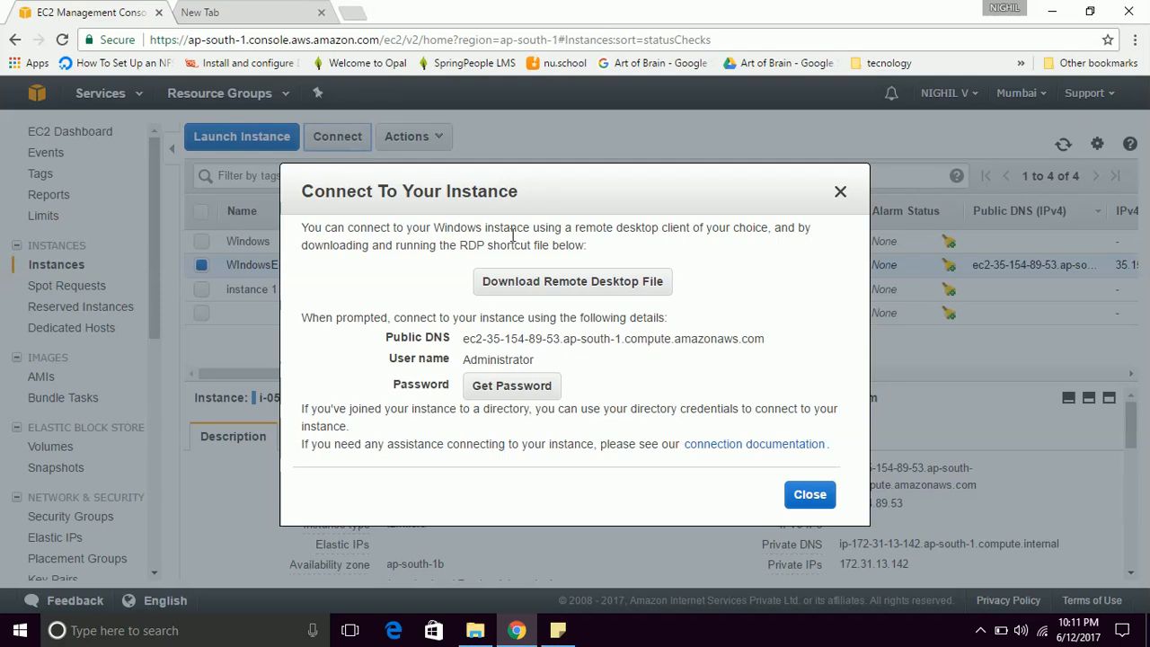
click(532, 386)
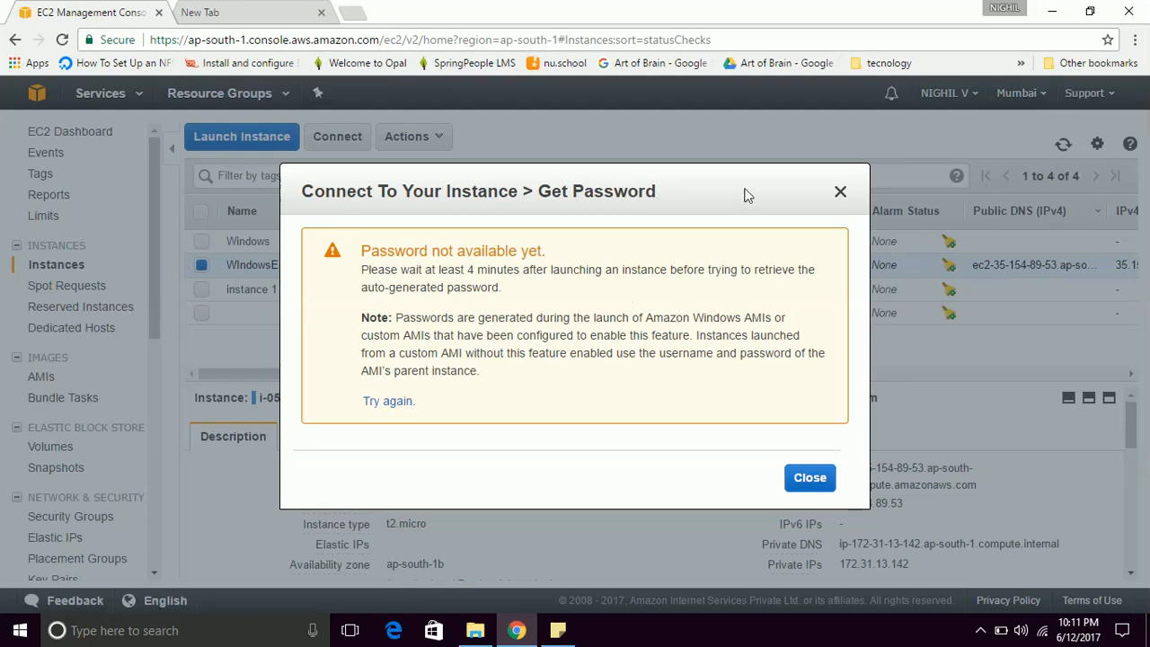
click(839, 193)
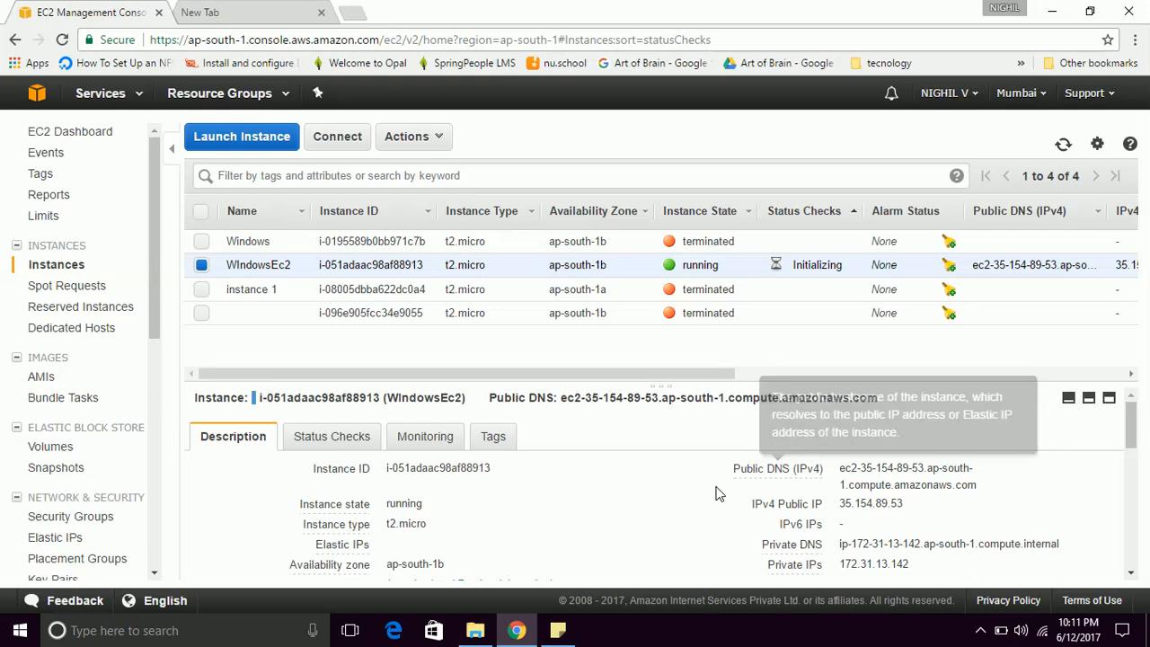
Step: Enlarge the instance details area and try again to get the Windows password for WIndowsEc2
drag(639, 375, 633, 352)
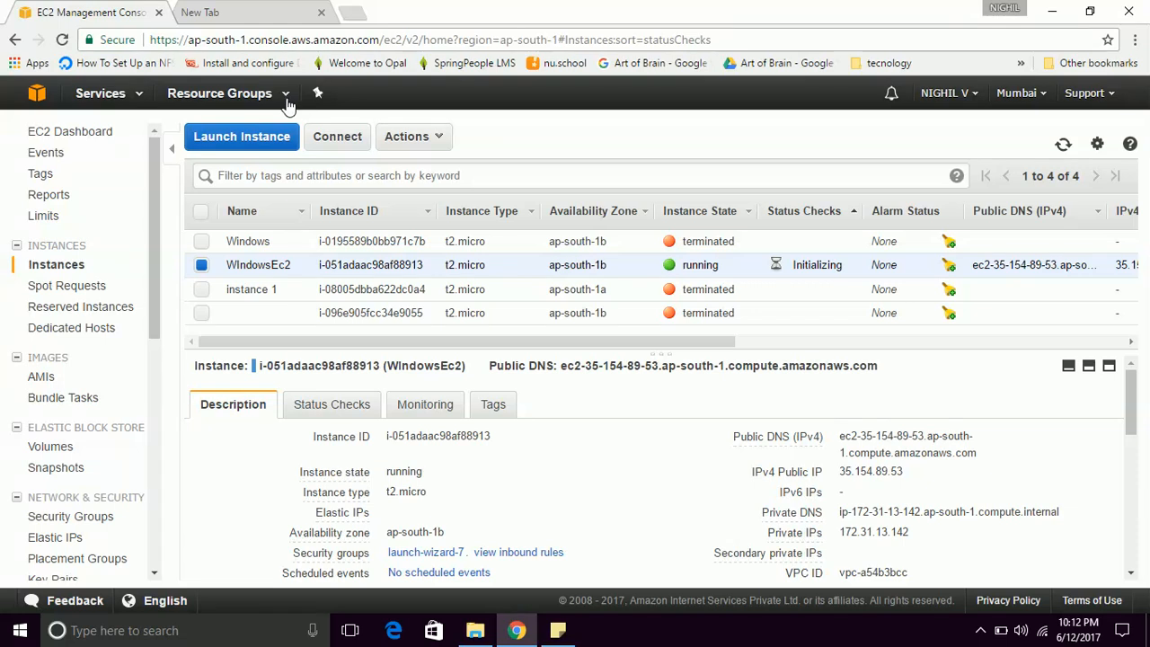
click(327, 143)
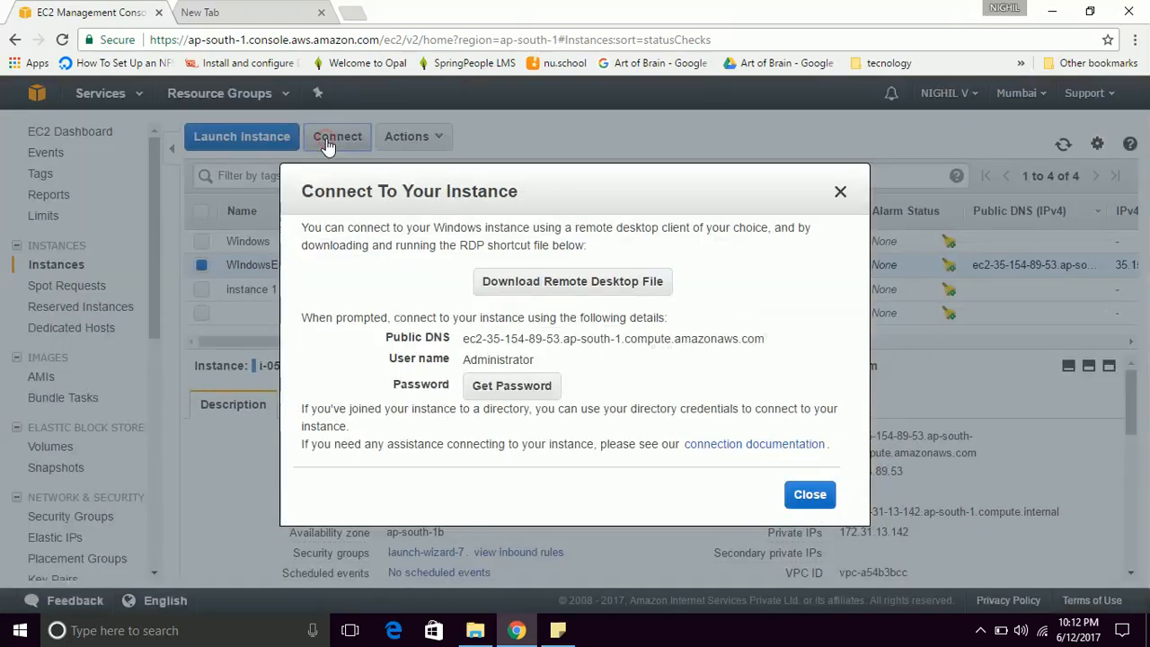
click(512, 384)
click(840, 192)
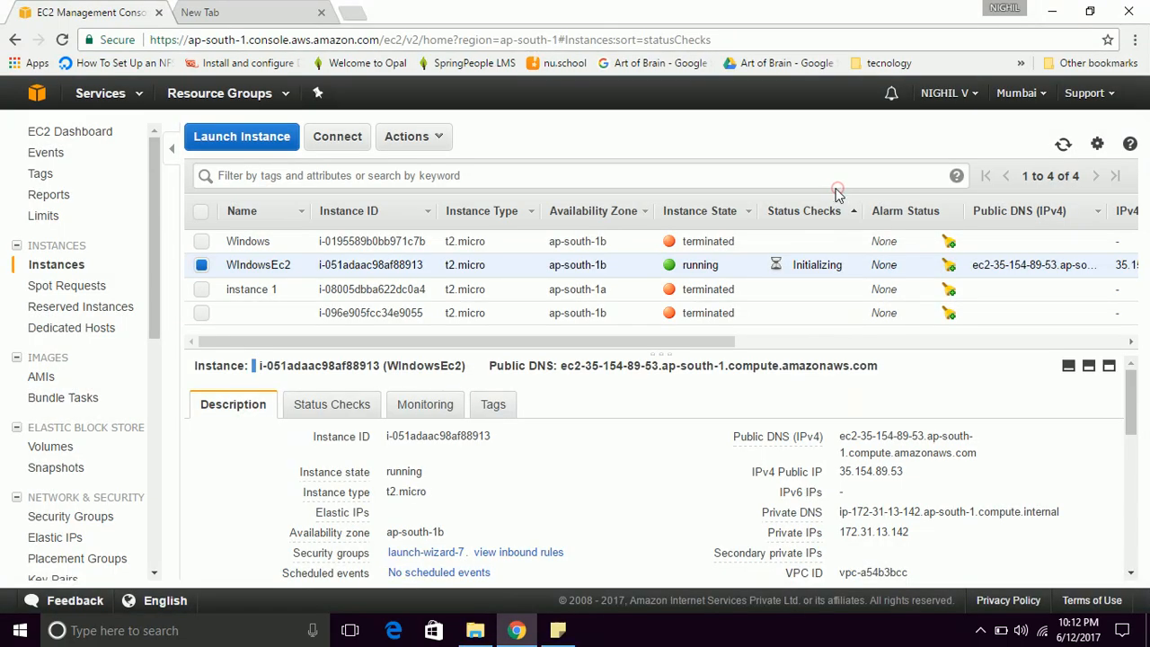
Step: Create a 5 GiB General Purpose SSD (GP2) volume in availability zone ap-south-1a from the Elastic Block Store volumes list
click(52, 450)
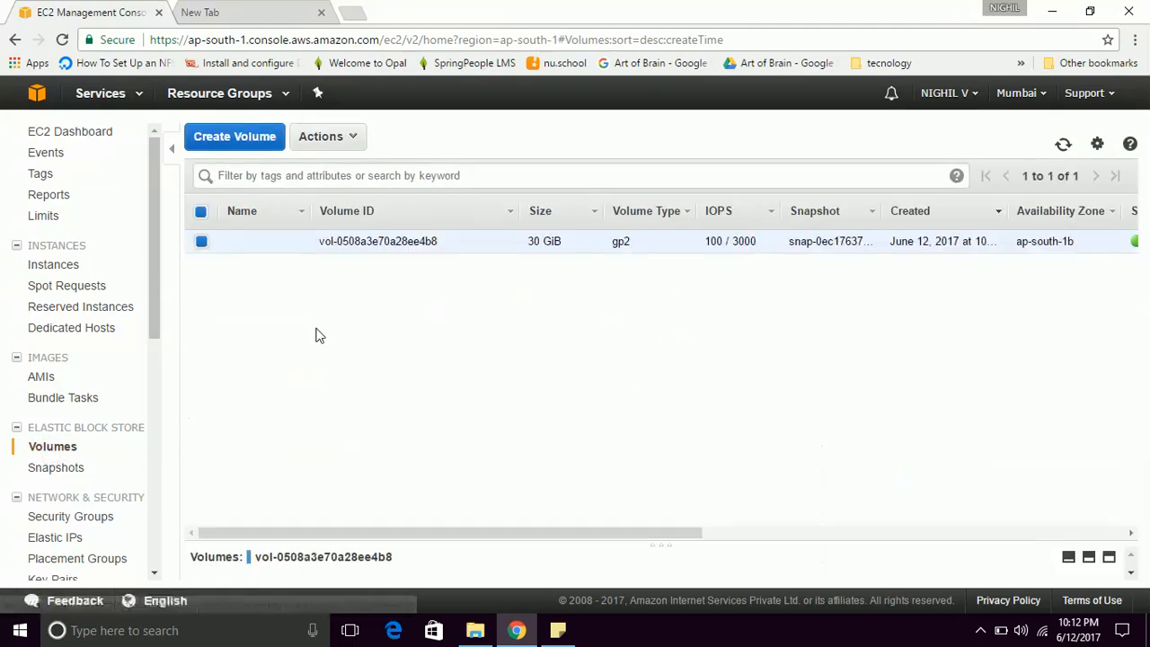
click(247, 146)
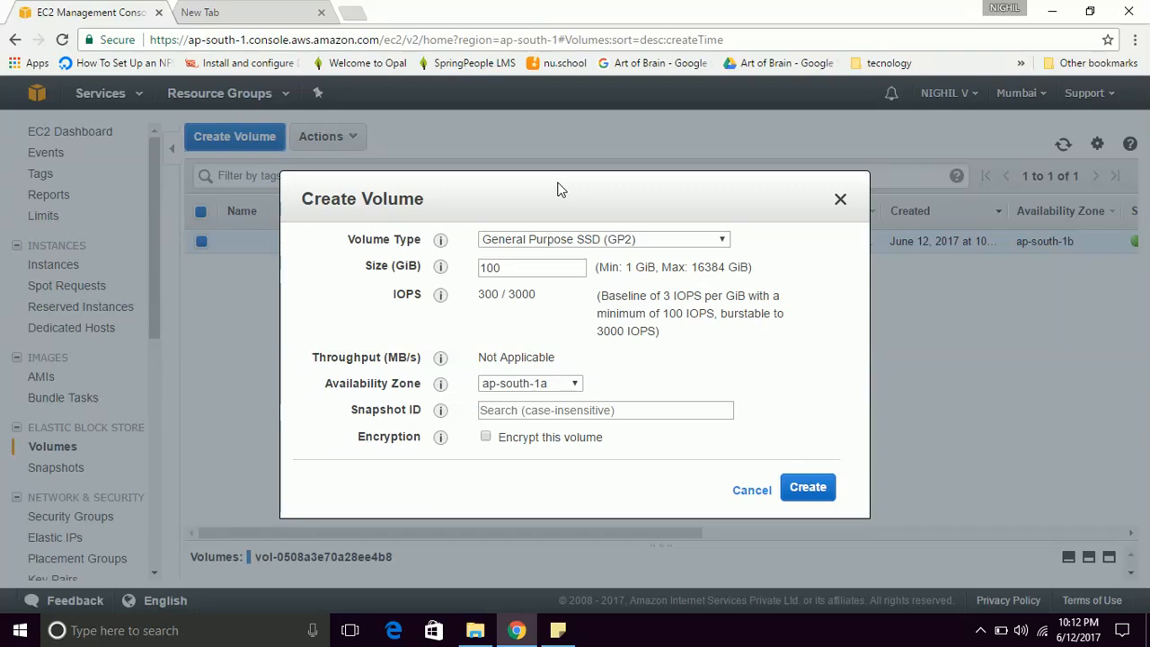
click(660, 241)
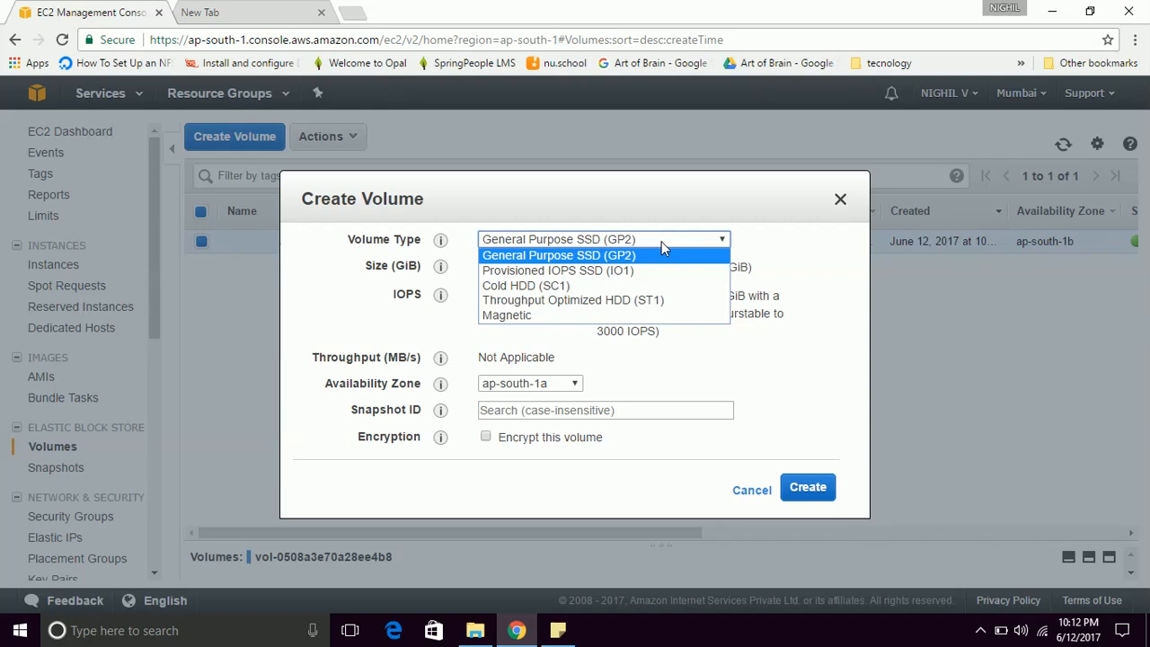
click(654, 255)
drag(519, 267, 480, 269)
text(5)
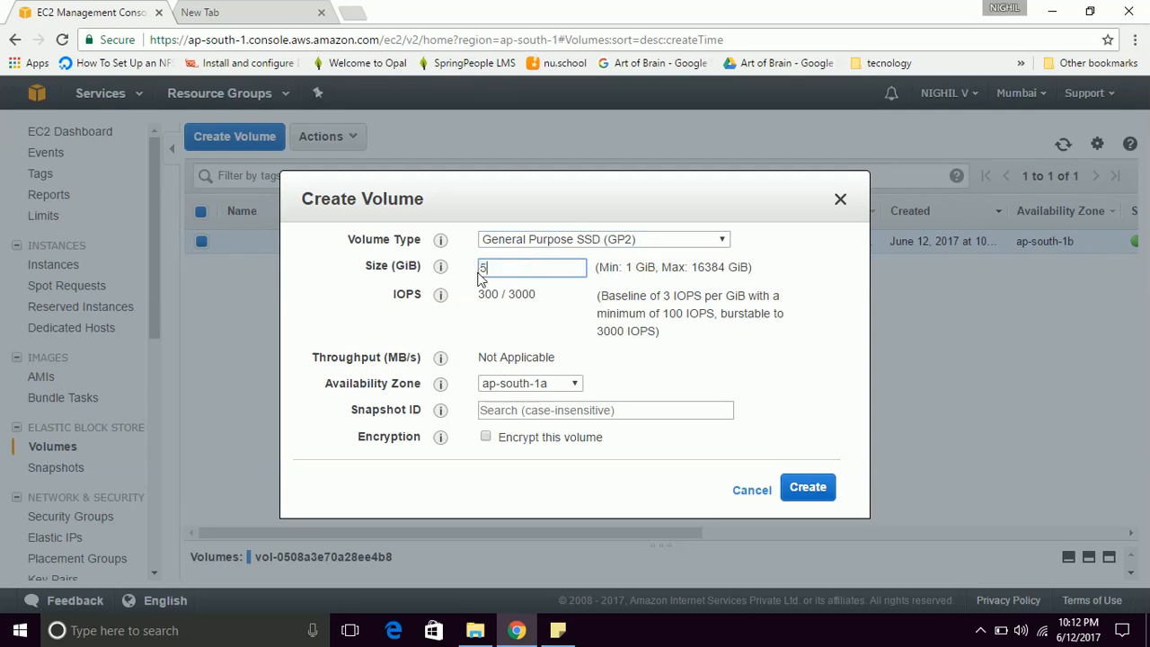
click(570, 384)
click(568, 384)
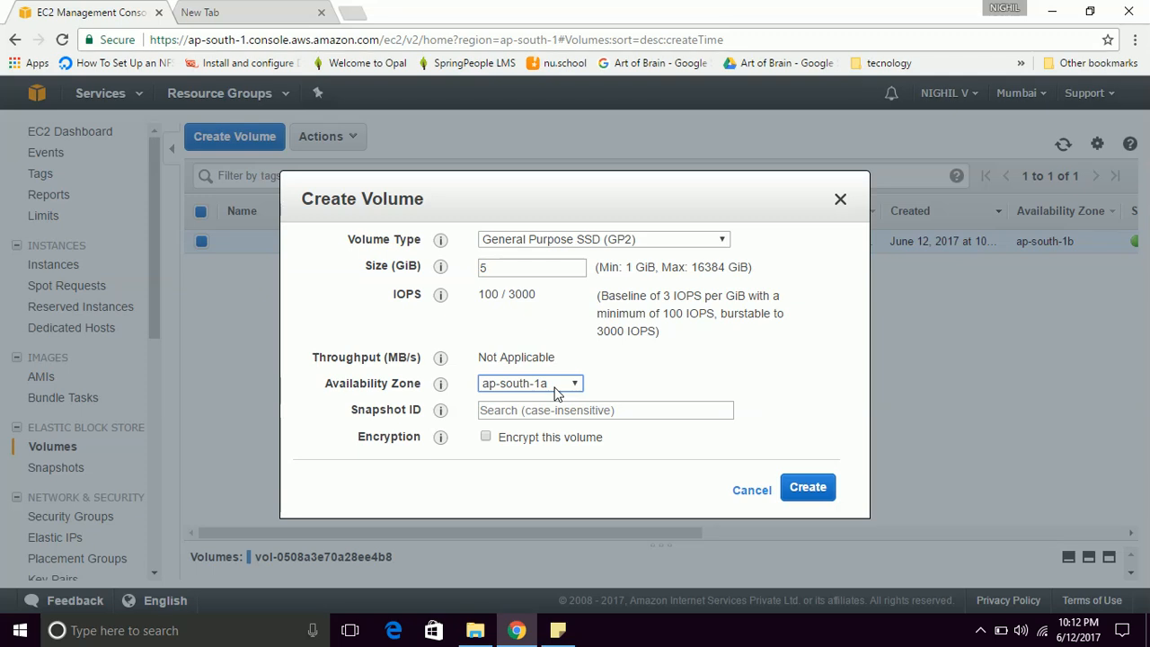
click(809, 490)
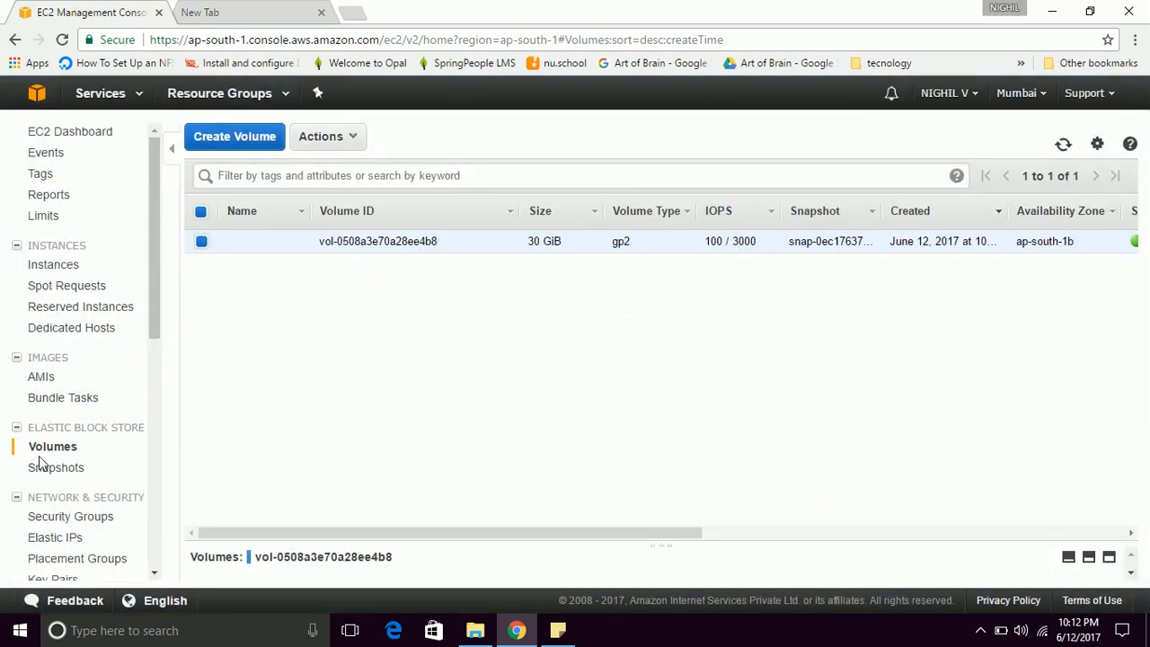
Step: Create a second General Purpose SSD (GP2) volume of 8 GiB in availability zone ap-south-1b
click(221, 144)
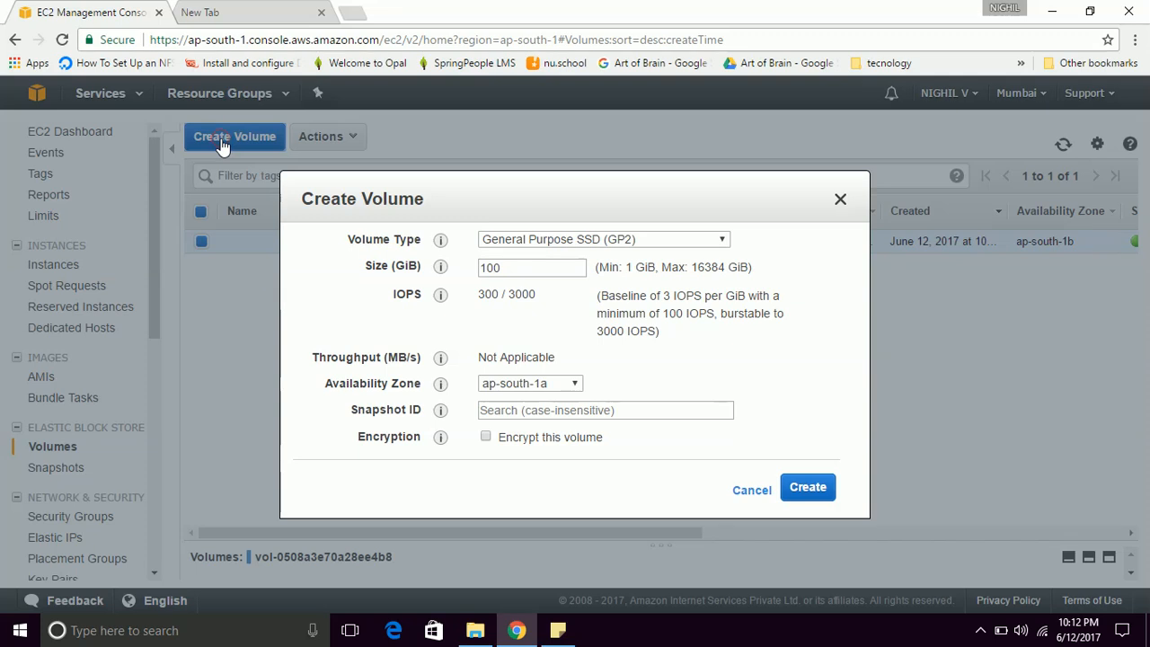
click(527, 269)
double_click(524, 268)
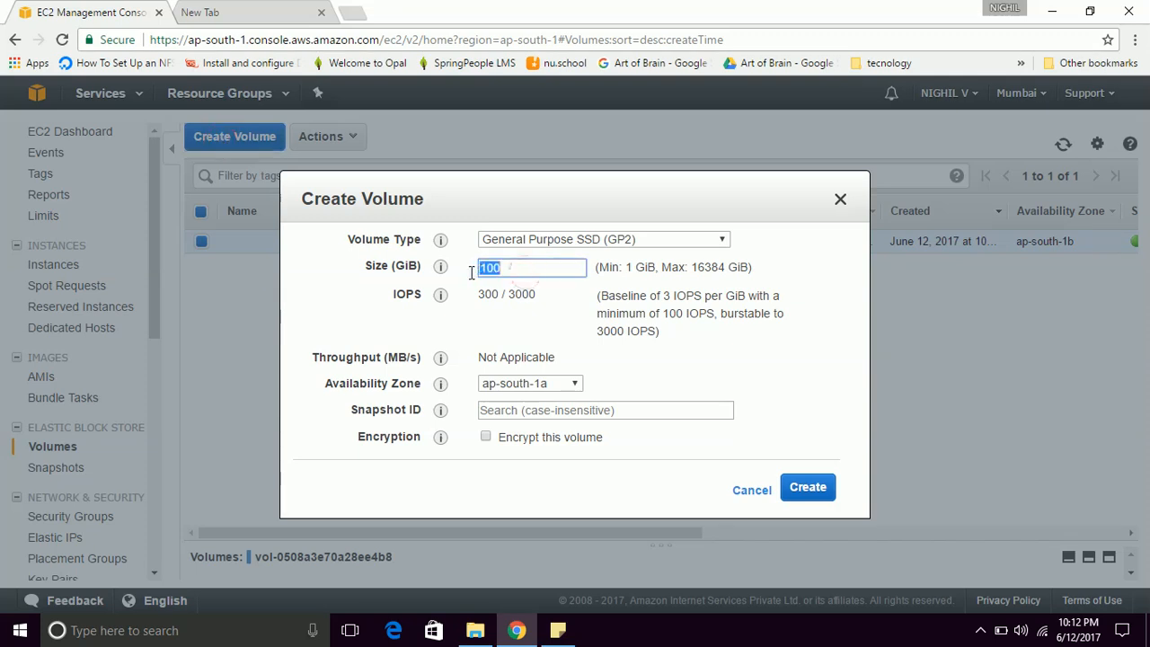
text(8)
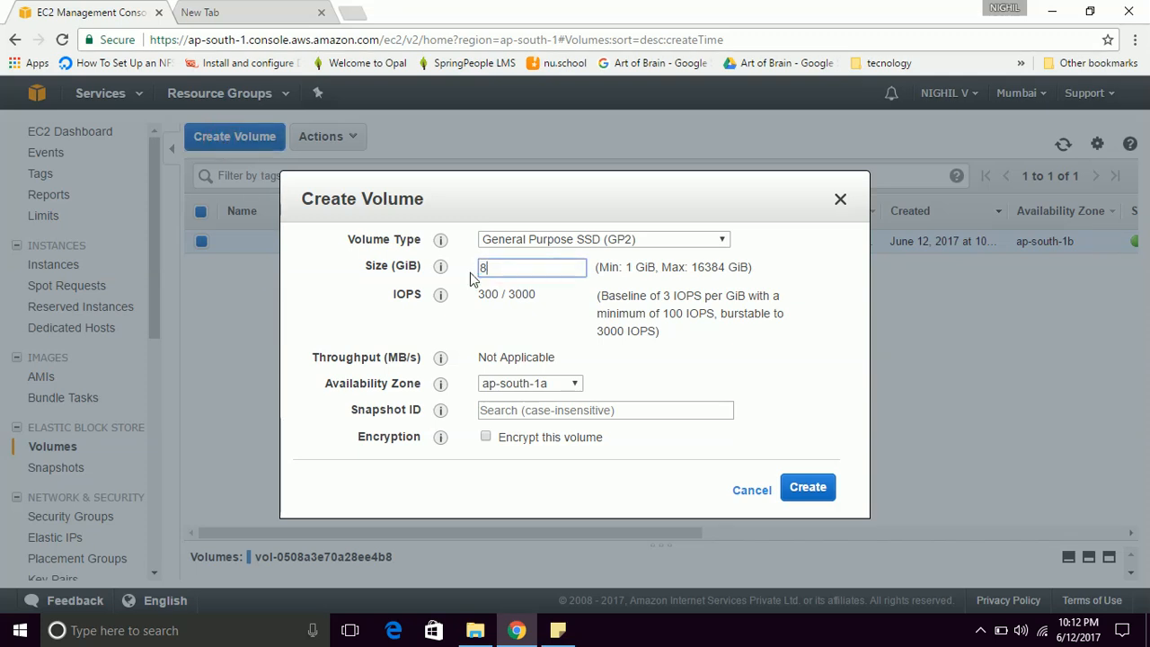
click(574, 382)
click(544, 414)
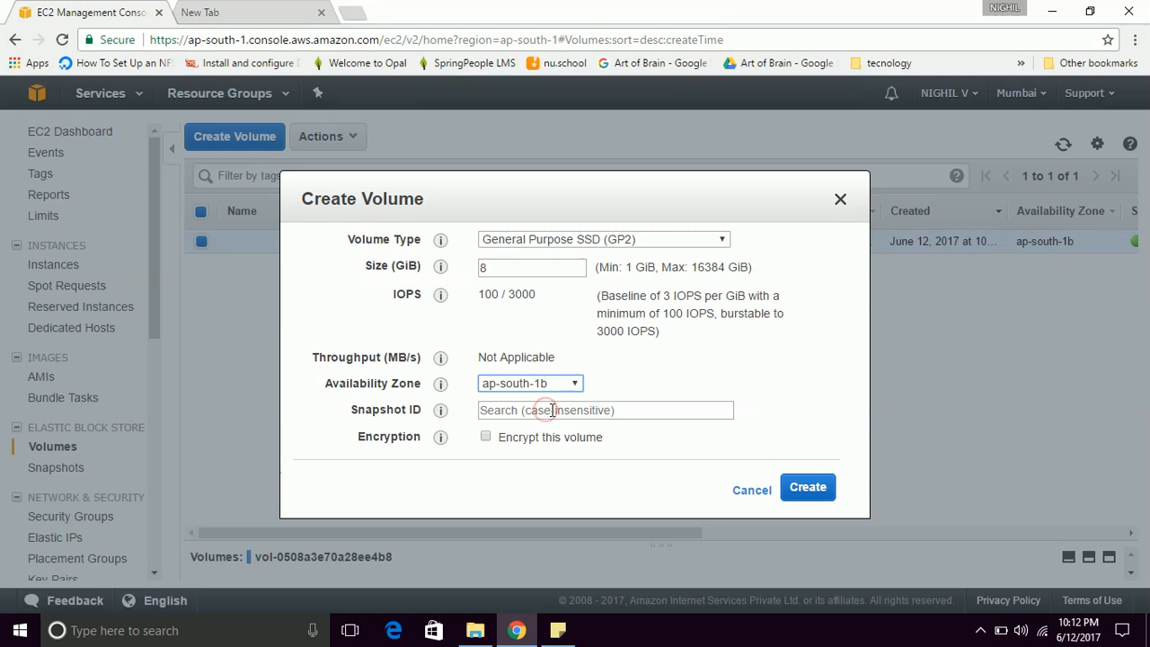
click(808, 491)
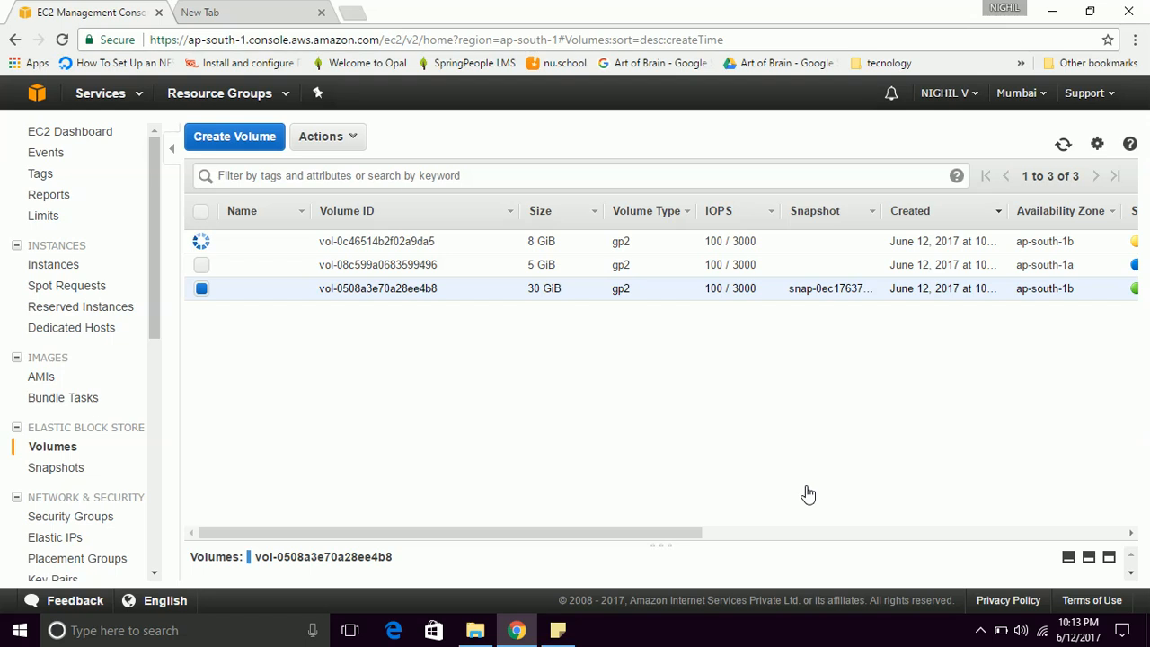
Step: Compare the availability zones of the 8 GiB and 5 GiB volumes, leaving no volume selected
drag(1087, 237, 1021, 240)
click(1019, 241)
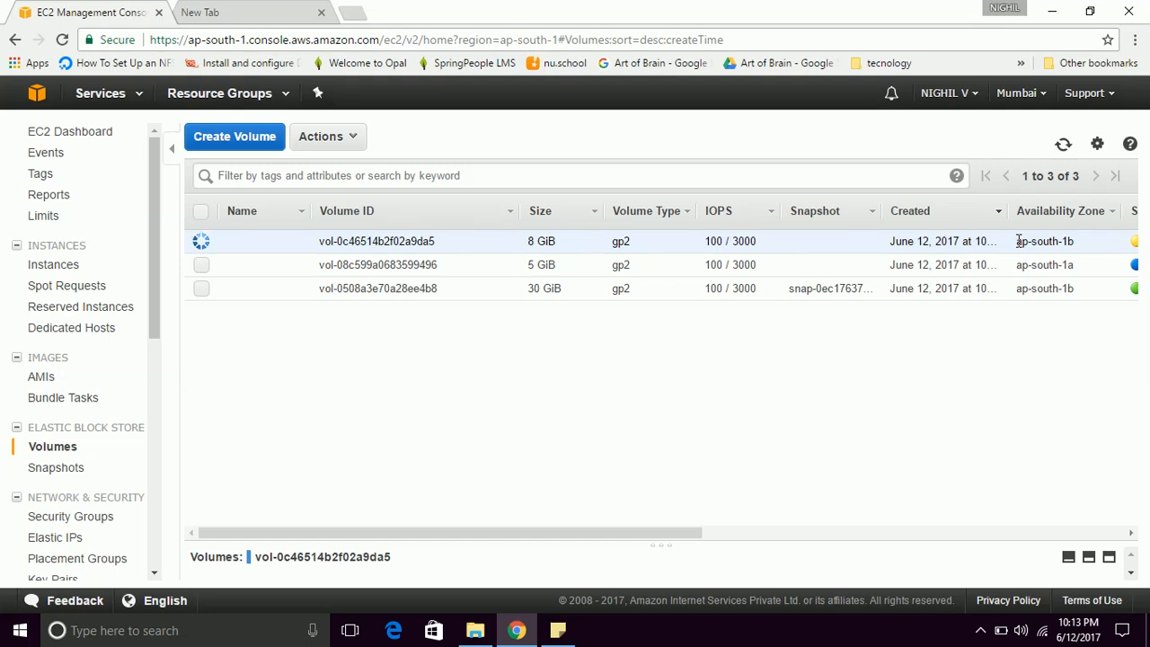
drag(1085, 243, 1033, 264)
click(1033, 264)
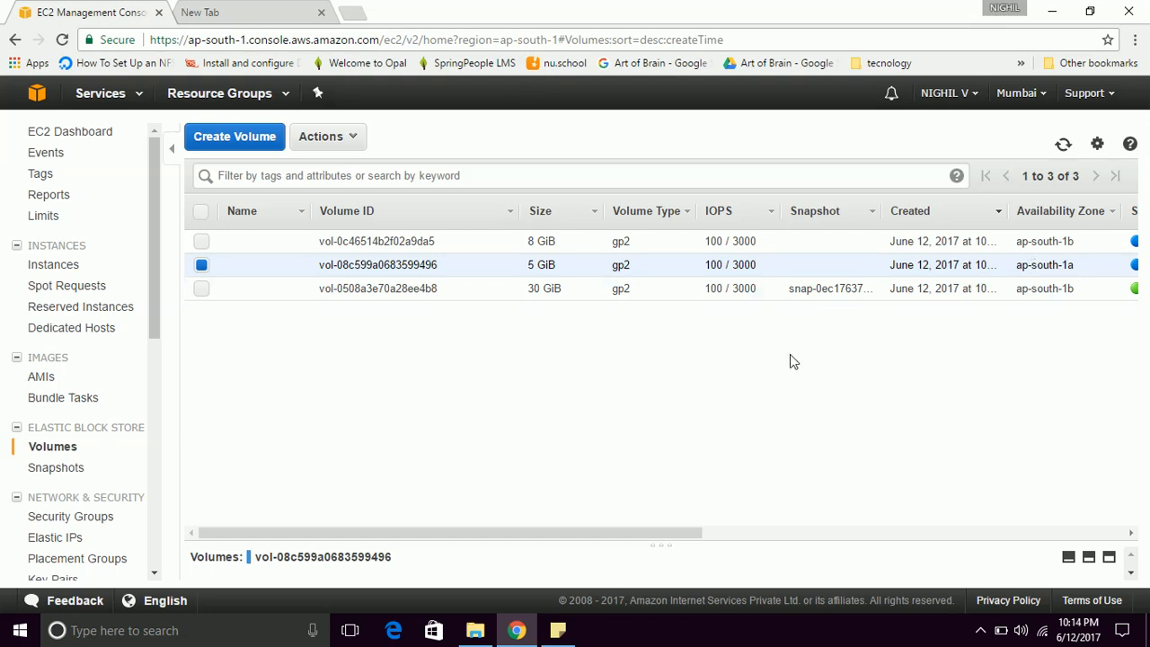
click(202, 241)
click(201, 241)
click(202, 265)
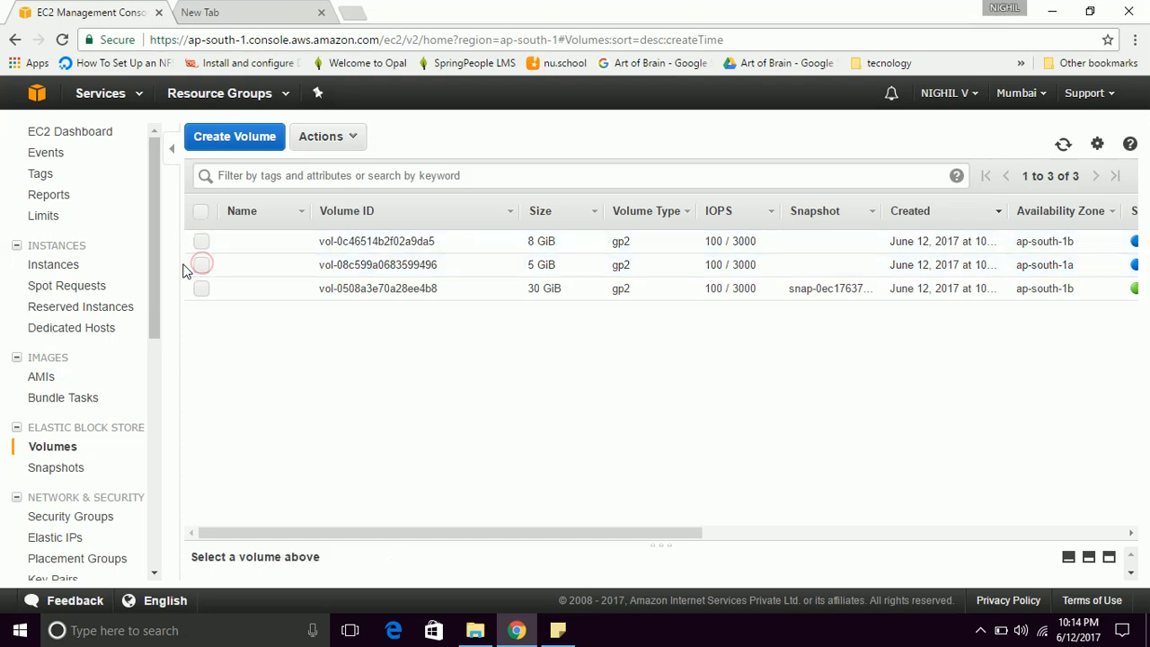
Step: Return to the instances list, select the WIndowsEc2 instance and display its details at half height
click(66, 268)
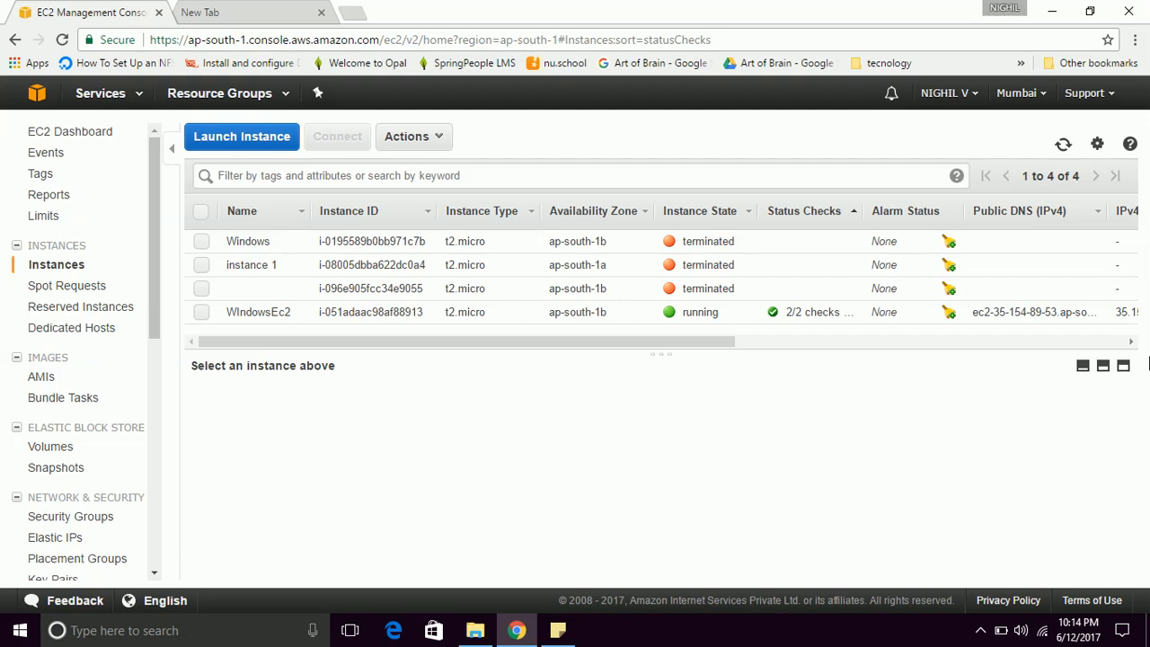
click(1104, 368)
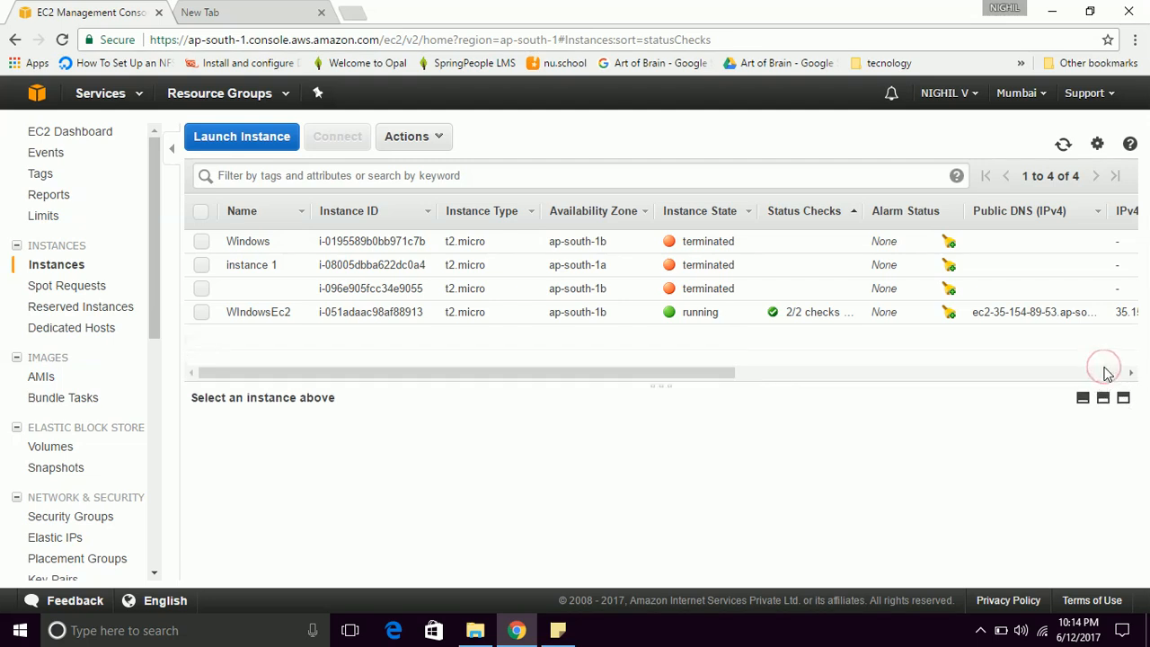
click(1082, 398)
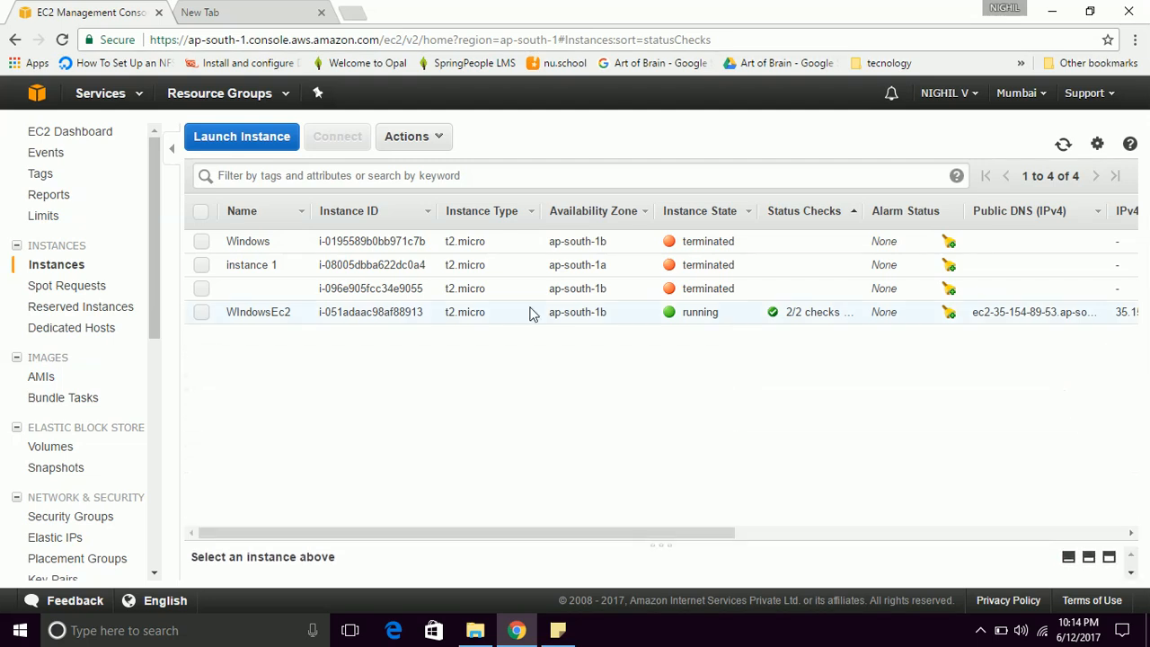
click(202, 311)
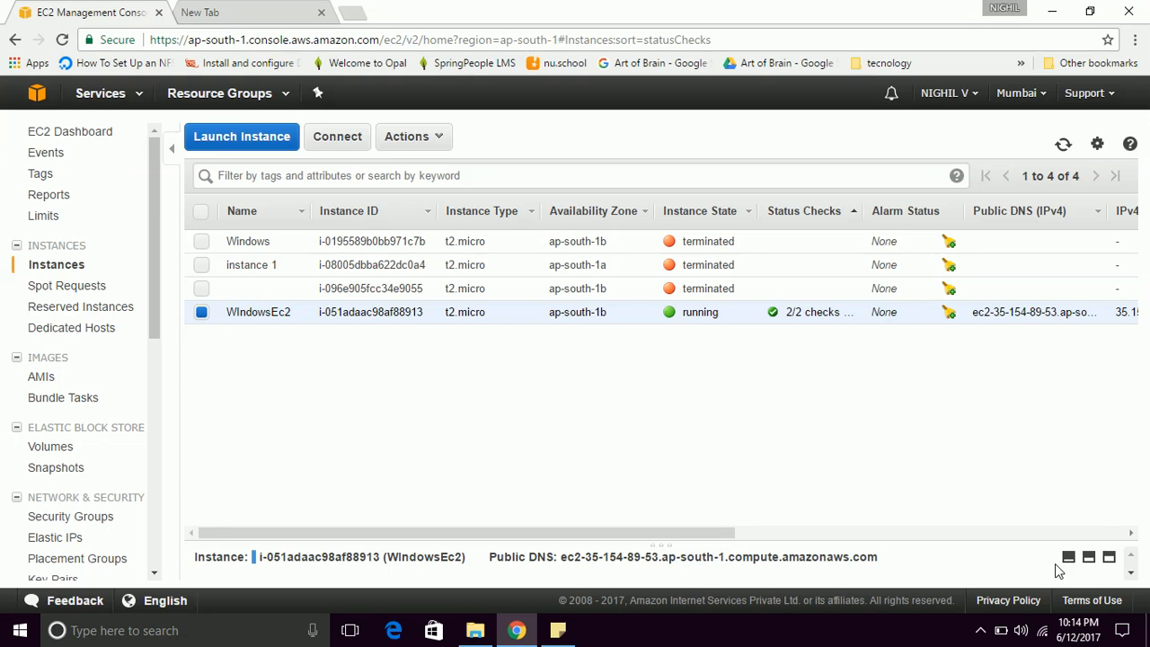
click(1090, 557)
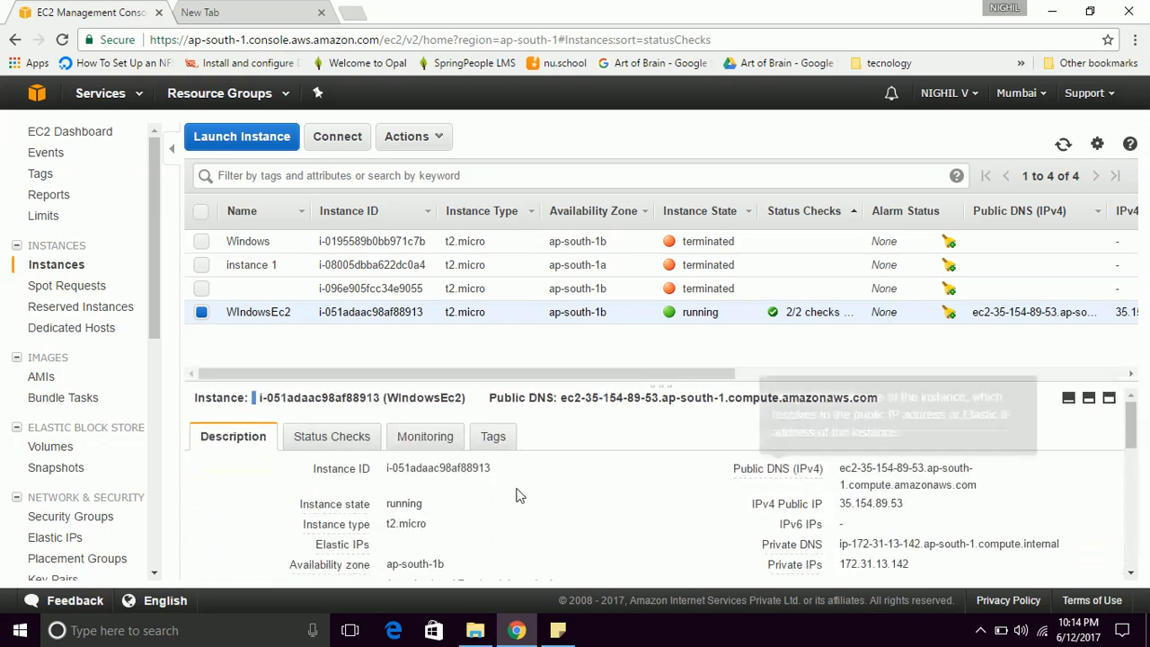
Step: Review the status checks of WIndowsEc2 and collapse the instance details
click(314, 440)
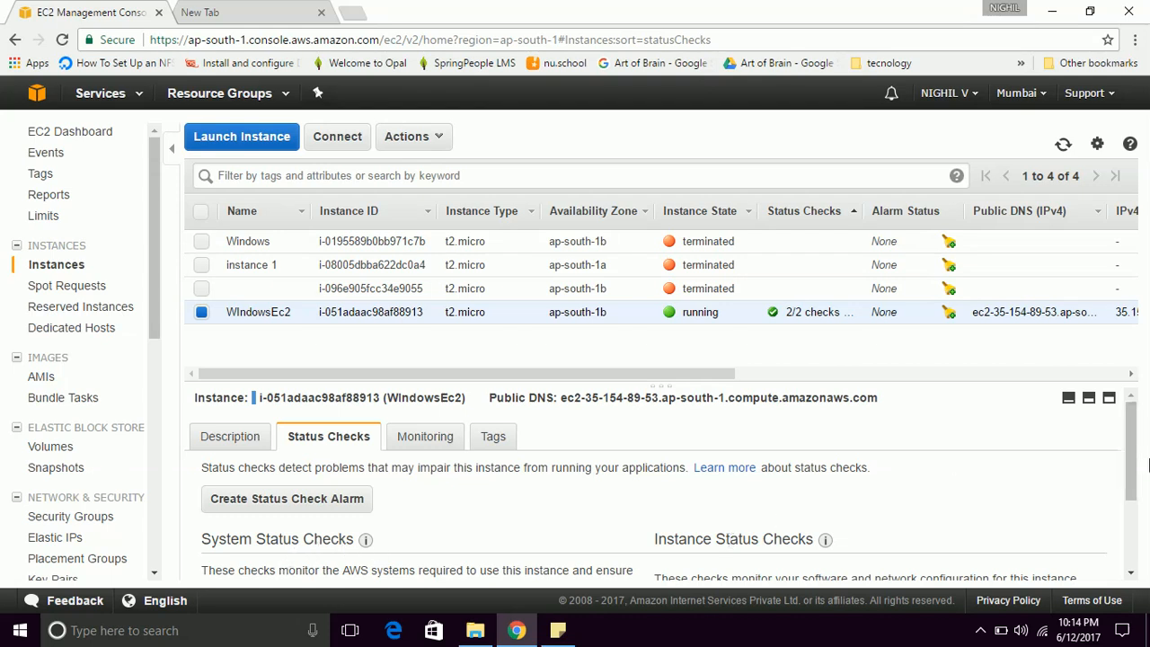
drag(1130, 467, 1146, 422)
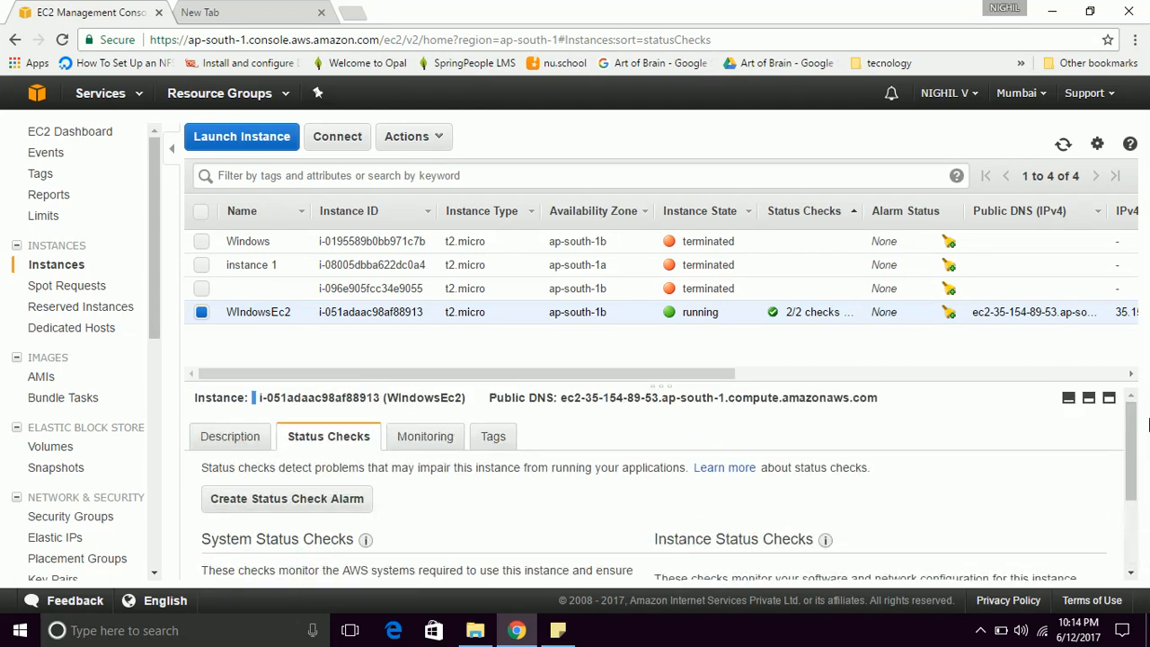
click(1068, 397)
click(1069, 407)
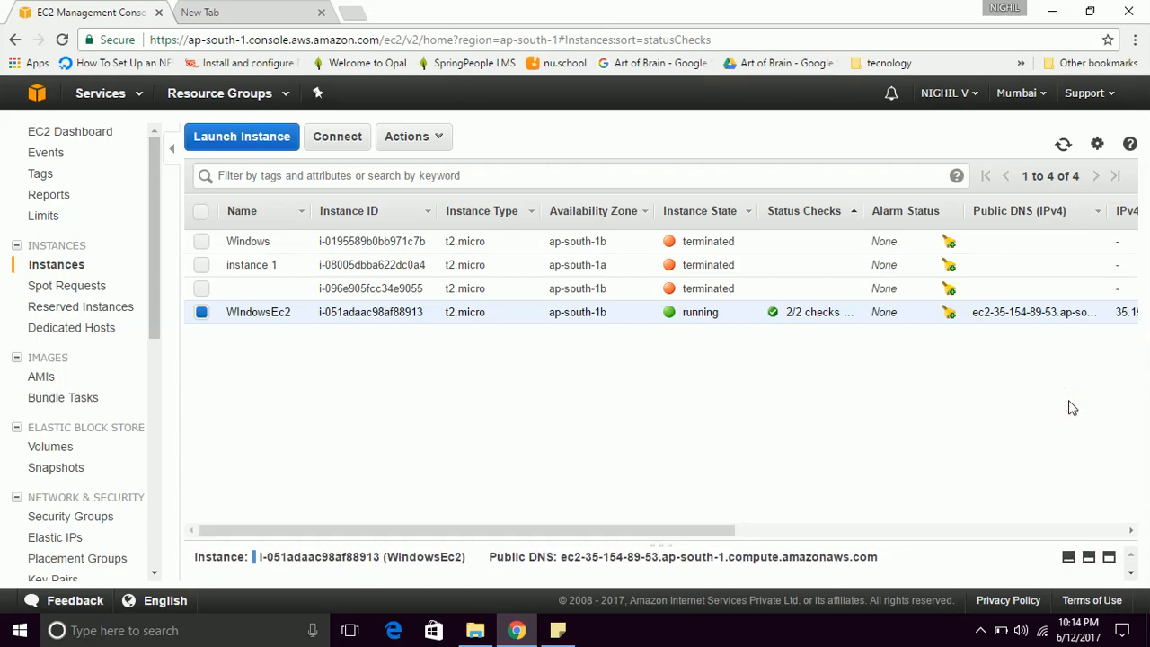
Step: Decrypt the WIndowsEc2 administrator password with the key pair file WindowsKey.pem from the Desktop and copy the password
click(327, 137)
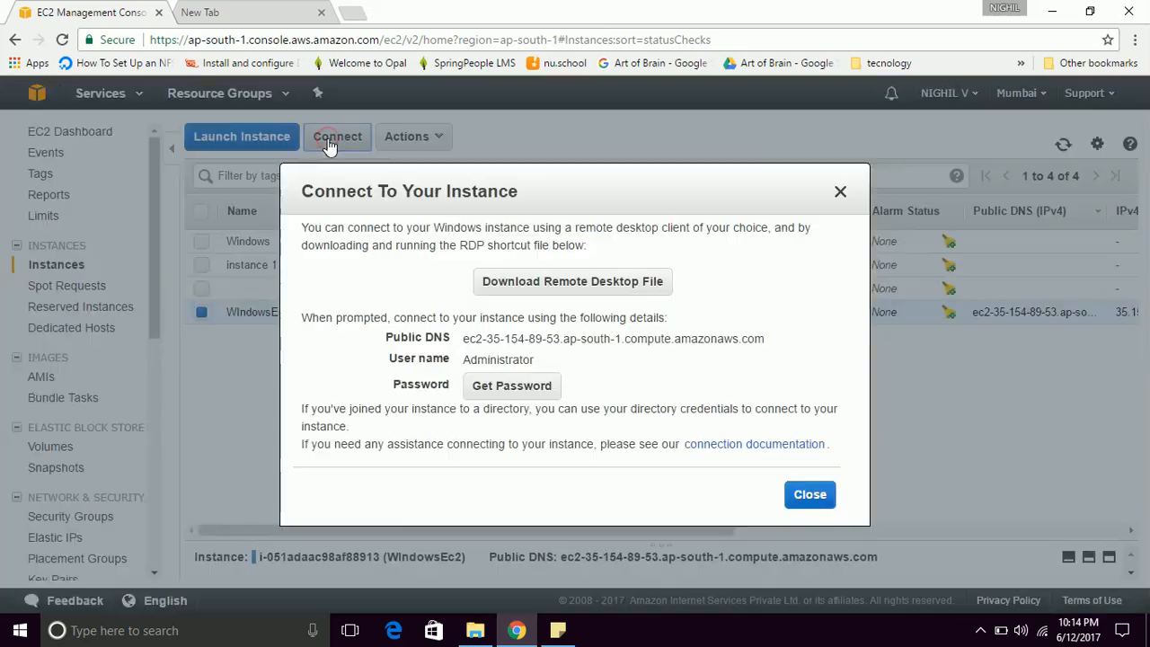
click(546, 386)
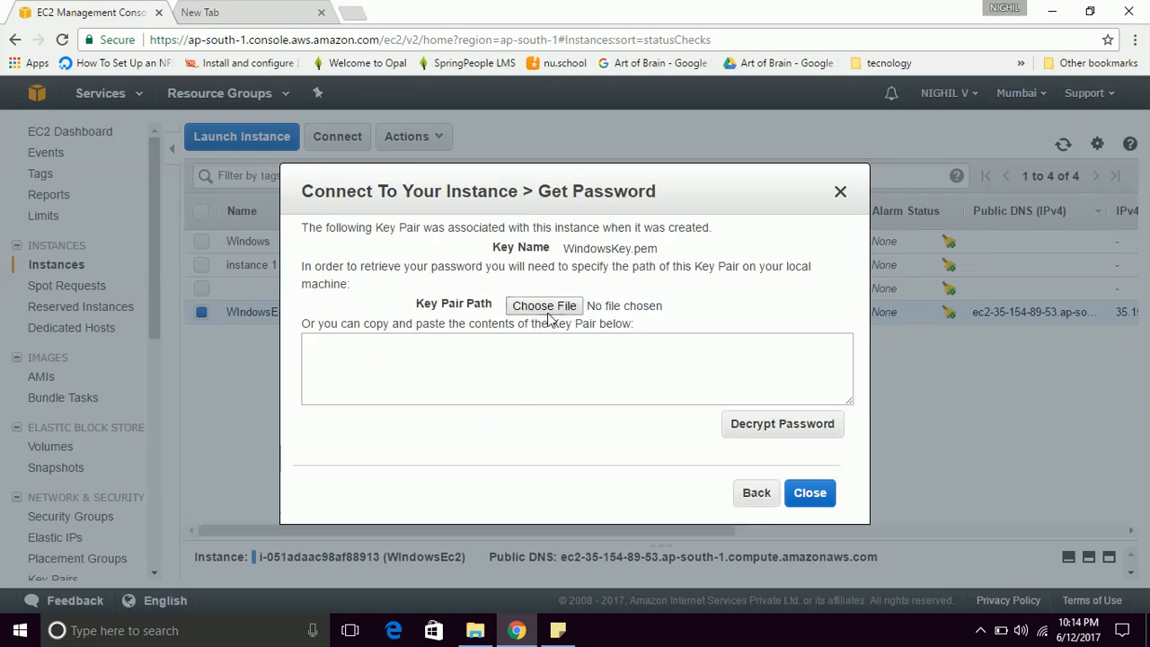
click(550, 308)
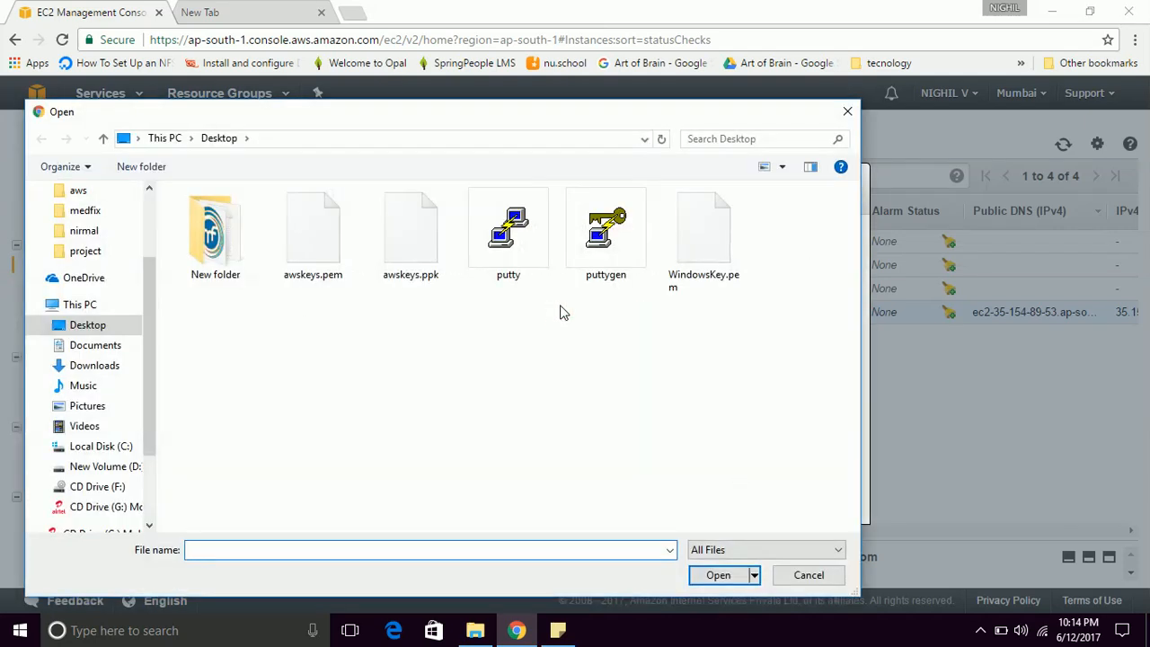
double_click(692, 269)
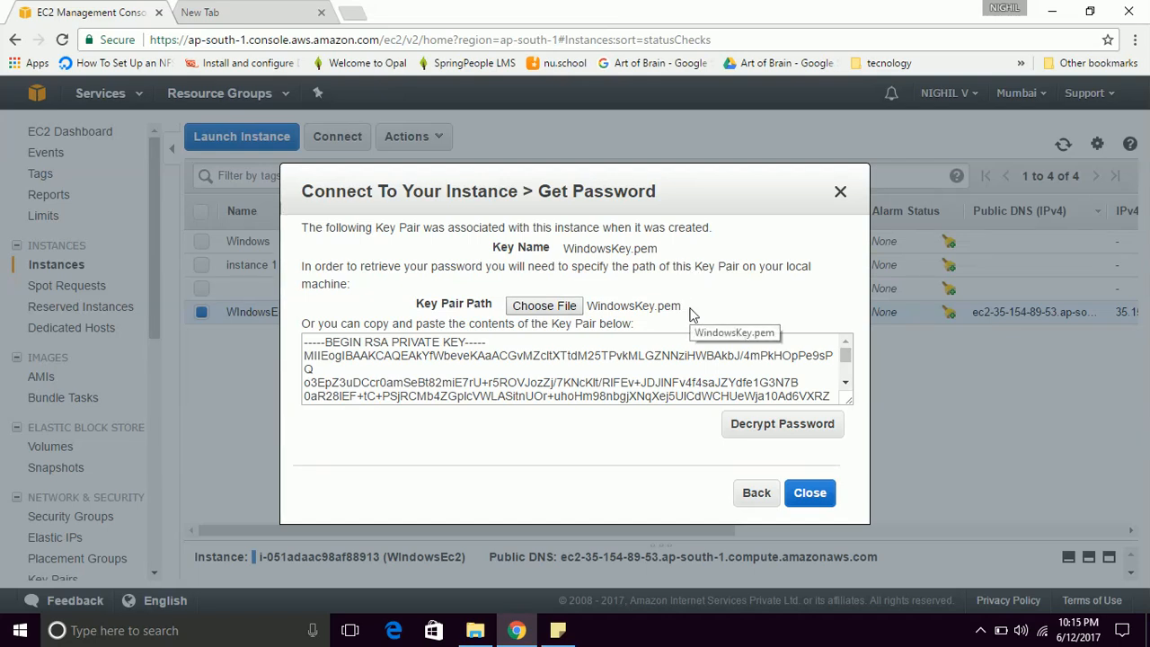
click(750, 430)
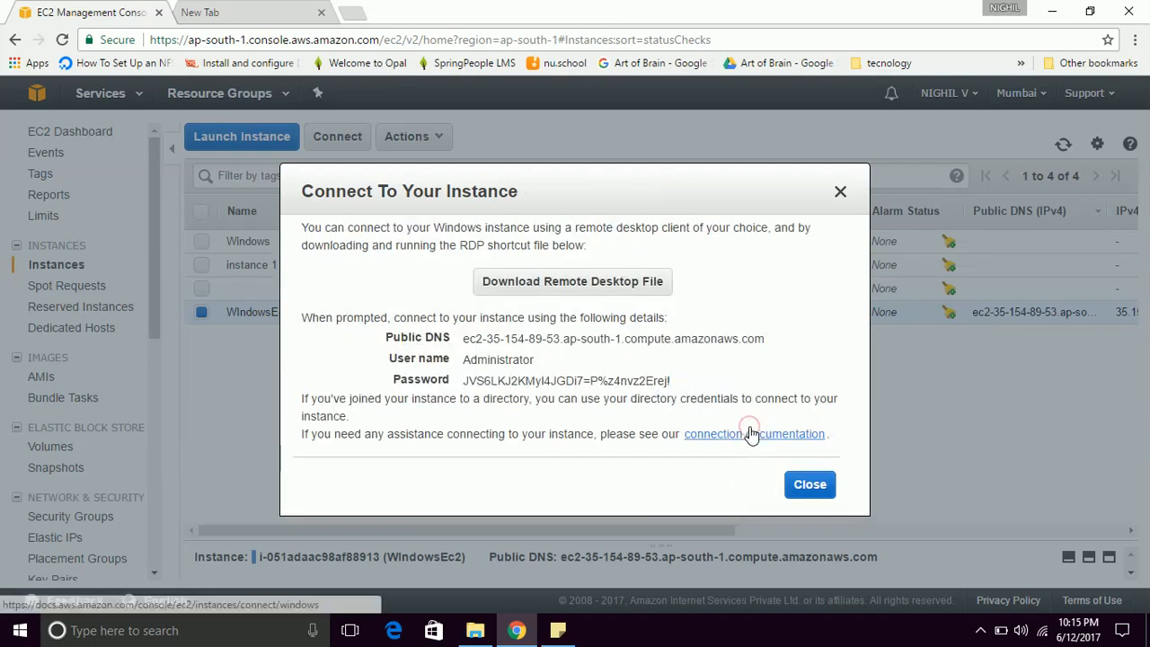
drag(674, 381, 462, 384)
right_click(475, 383)
click(502, 394)
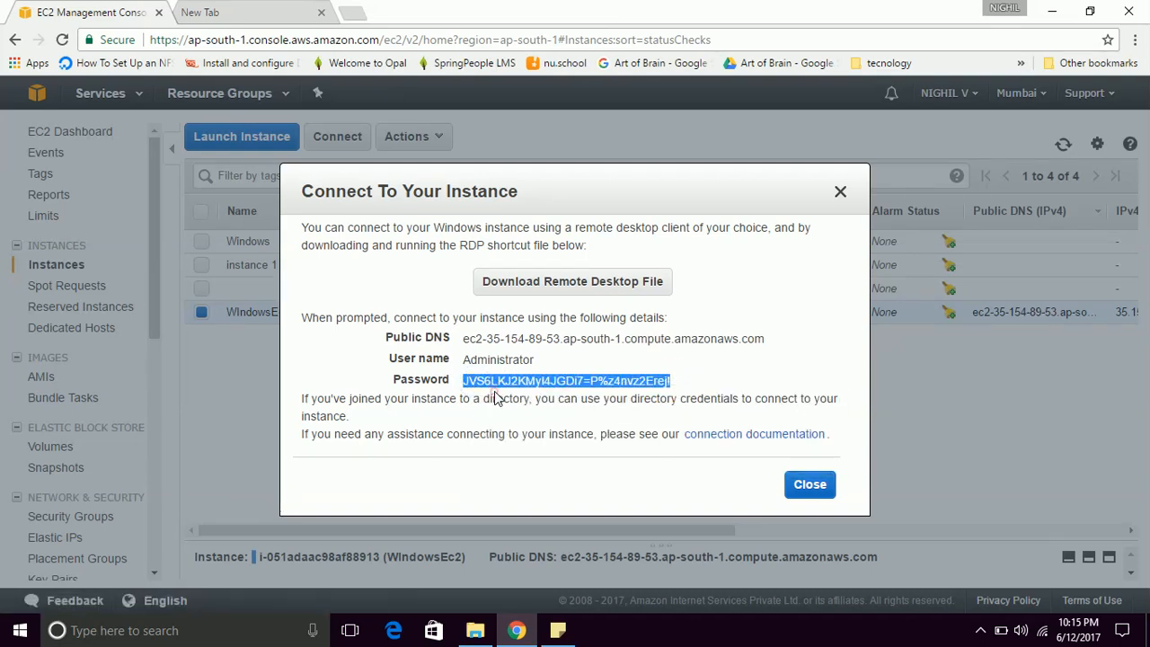
Step: Download and run the instance's remote desktop file, paste the Administrator password and connect despite the publisher and certificate warnings
click(567, 282)
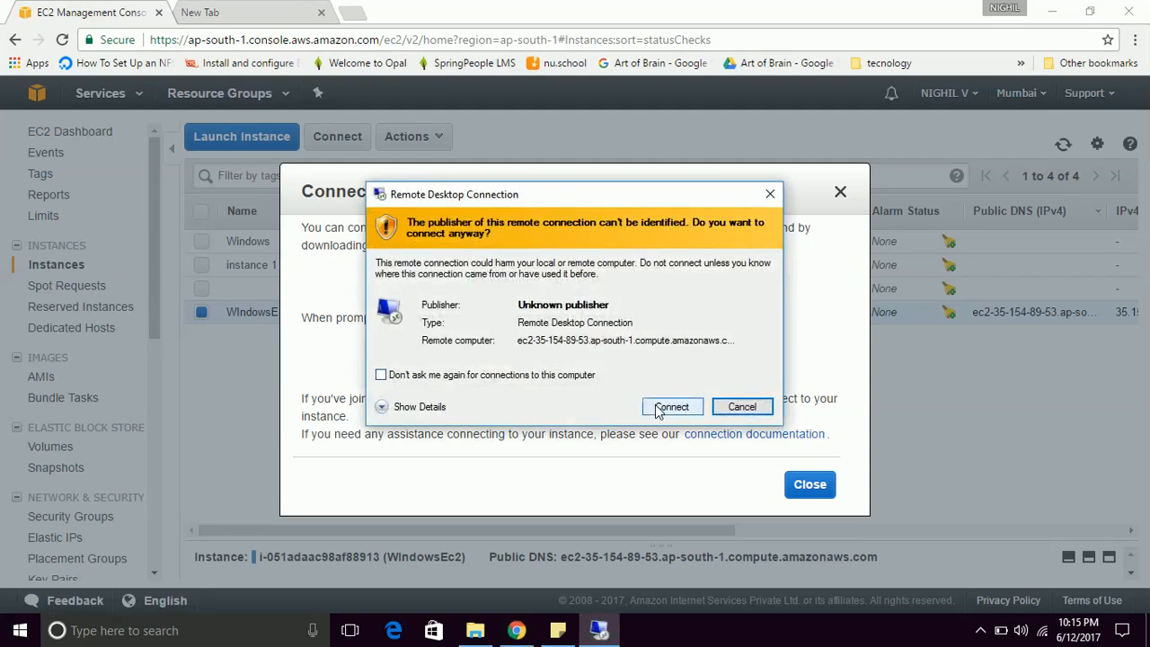
click(661, 405)
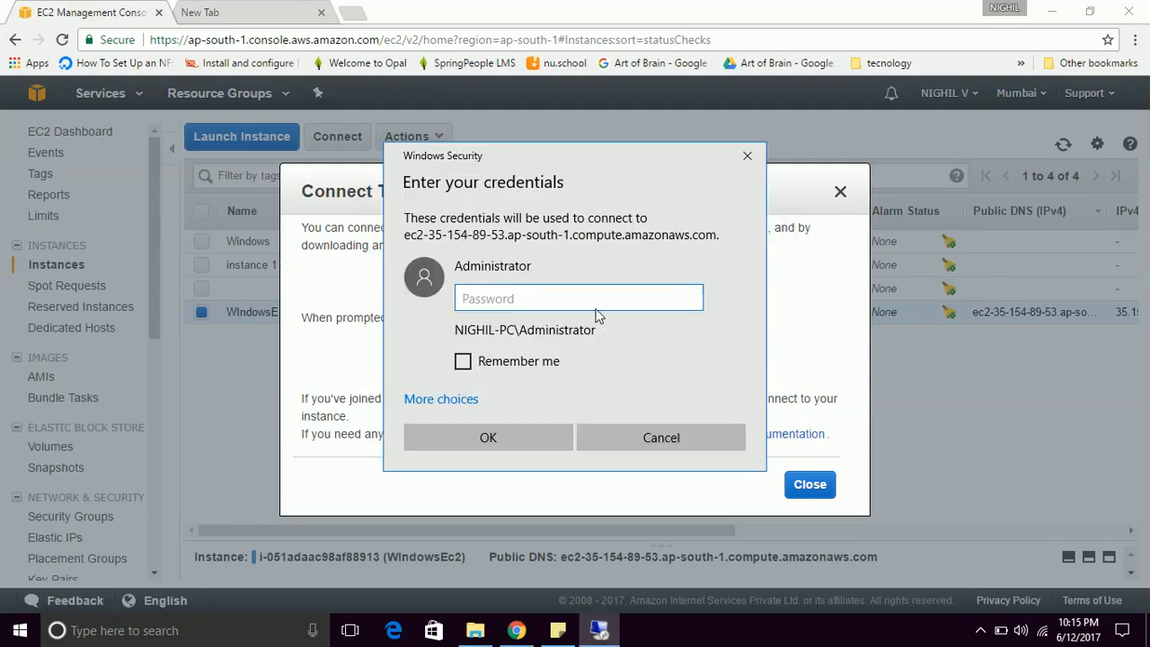
key(ctrl+v)
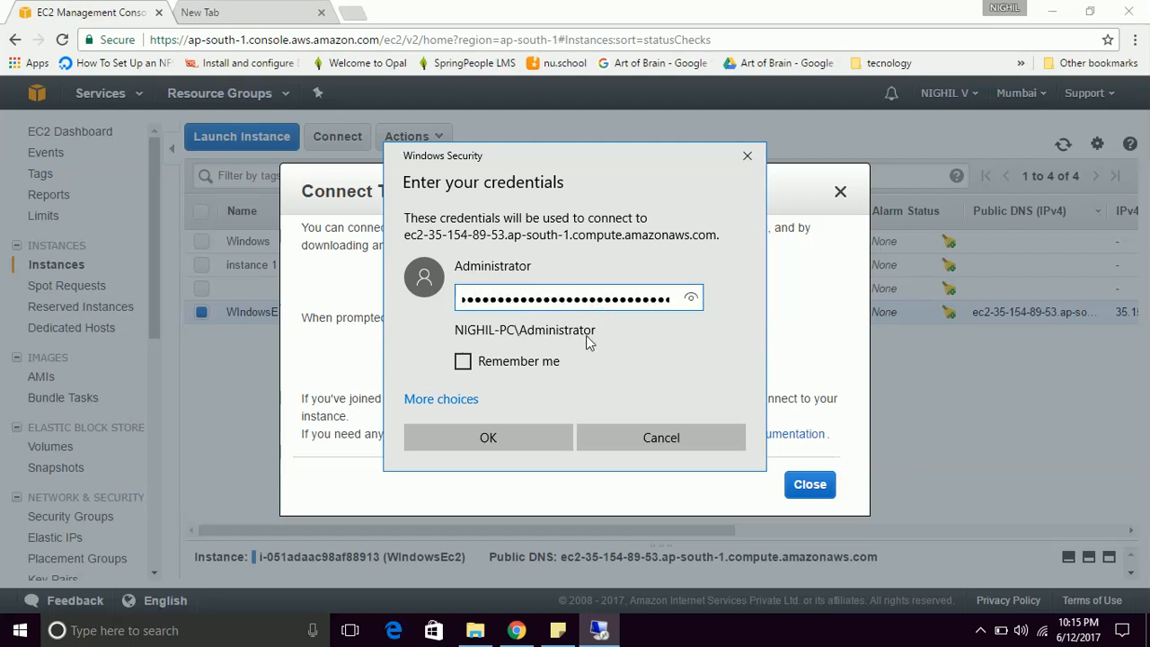
click(551, 438)
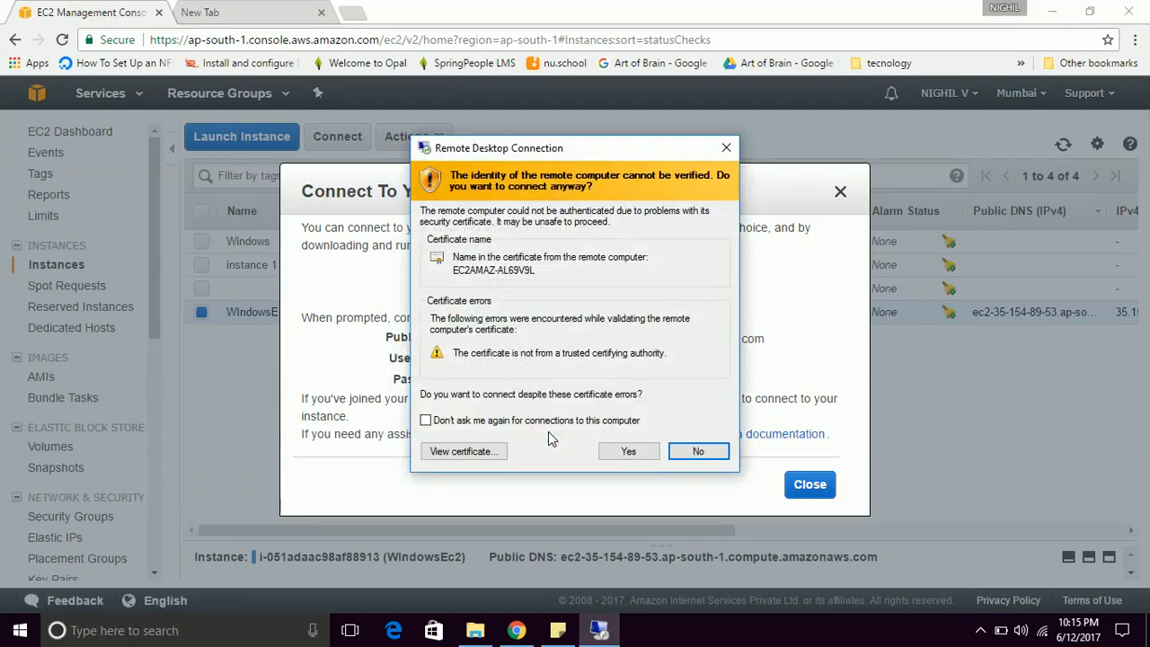
click(642, 457)
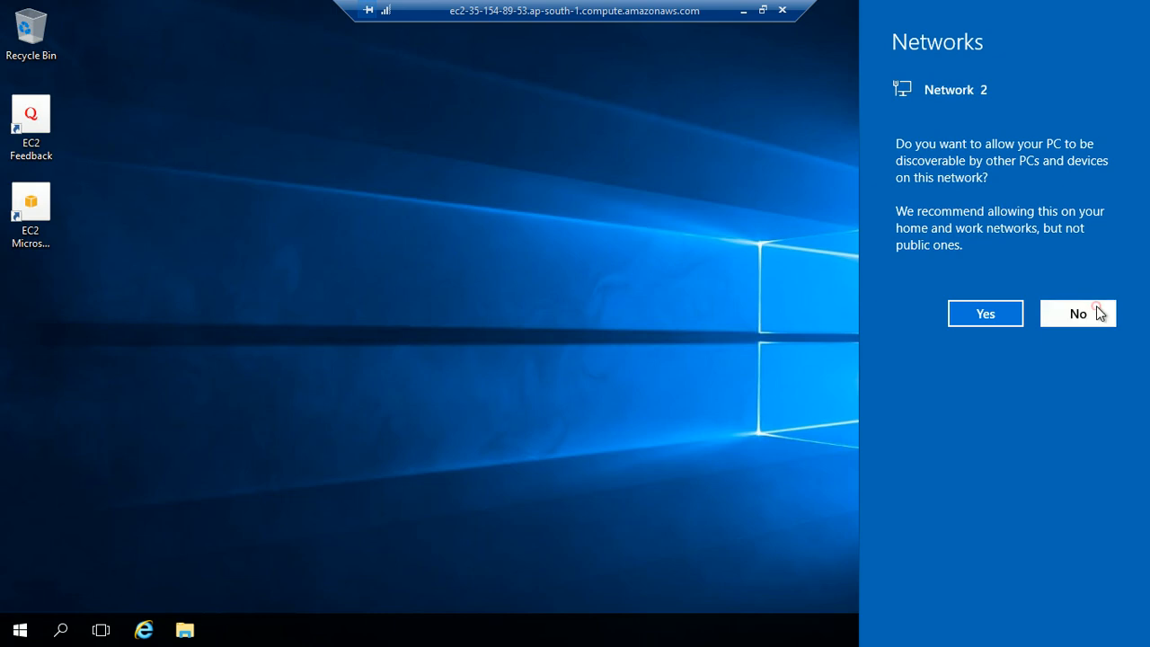
Step: Decline network discovery for Network 2 on the remote server and open File Explorer there
click(1098, 311)
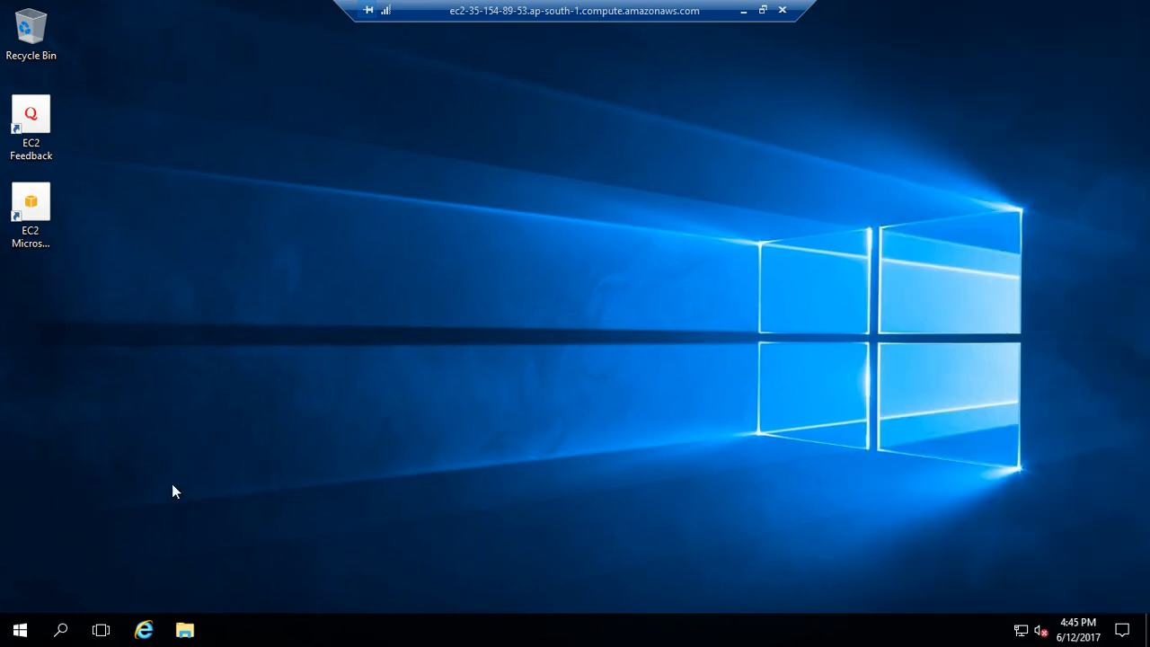
click(186, 629)
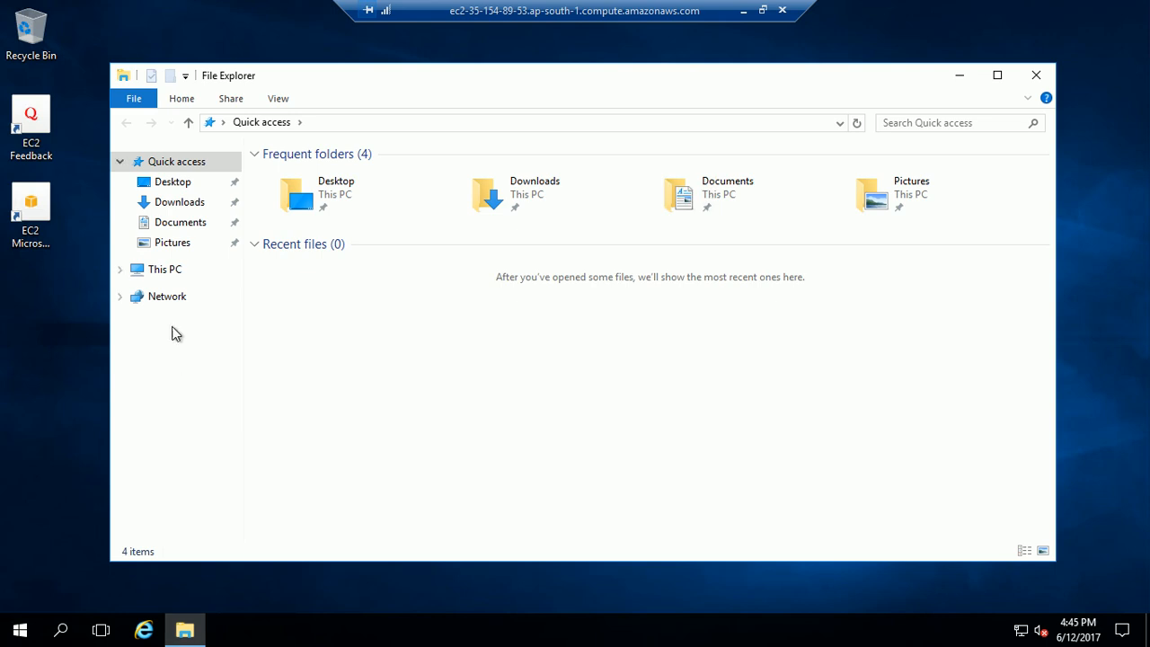
Step: Check the drives under This PC on the remote server, and switch back to the EC2 console, closing the connection dialog
click(170, 271)
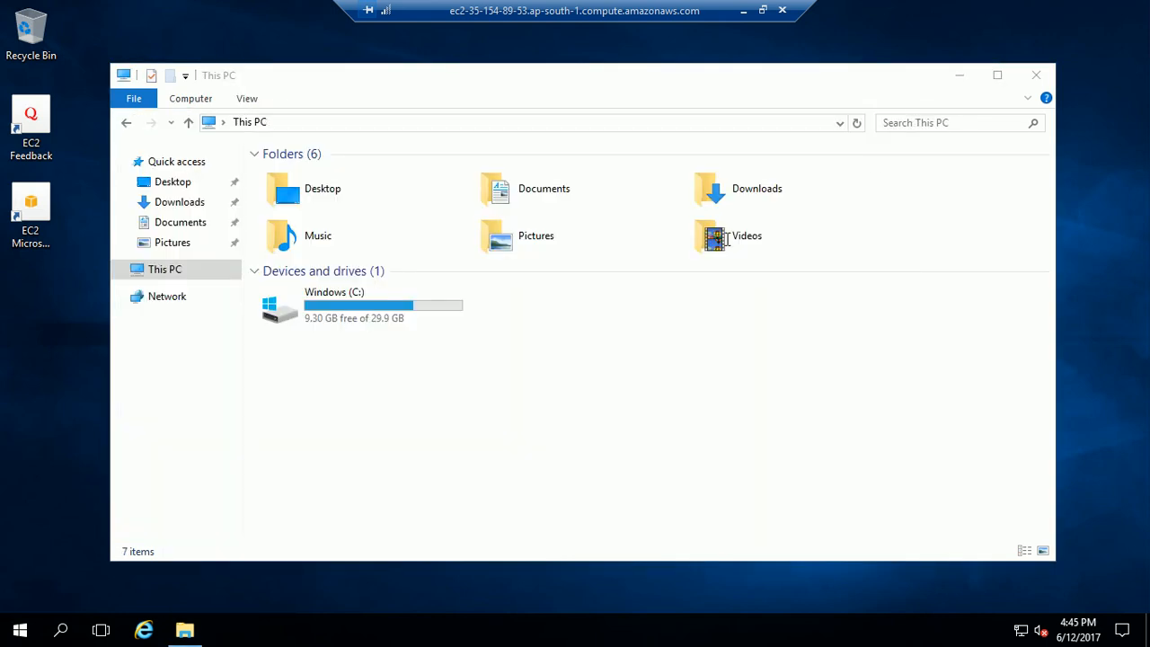
click(384, 312)
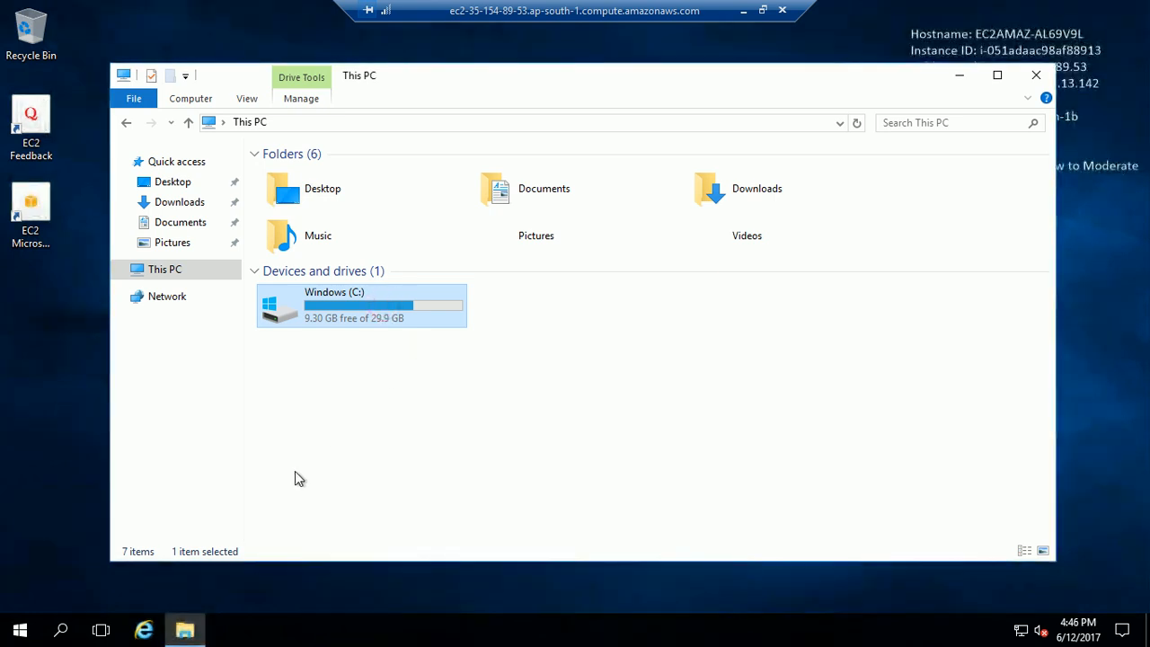
click(742, 16)
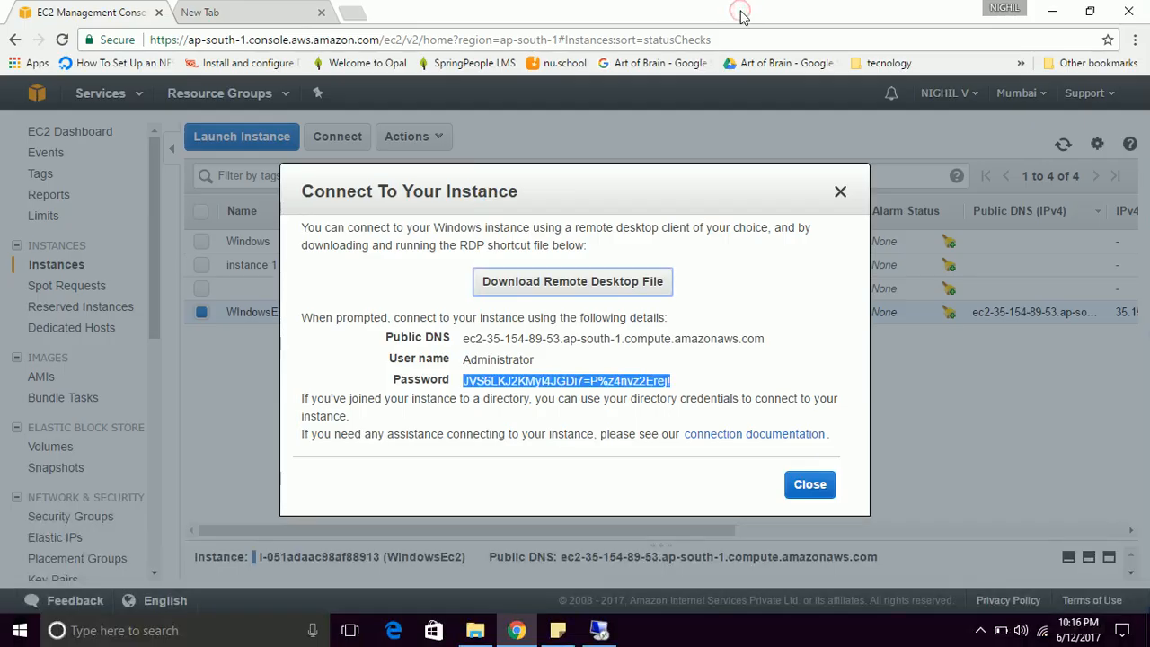
click(838, 193)
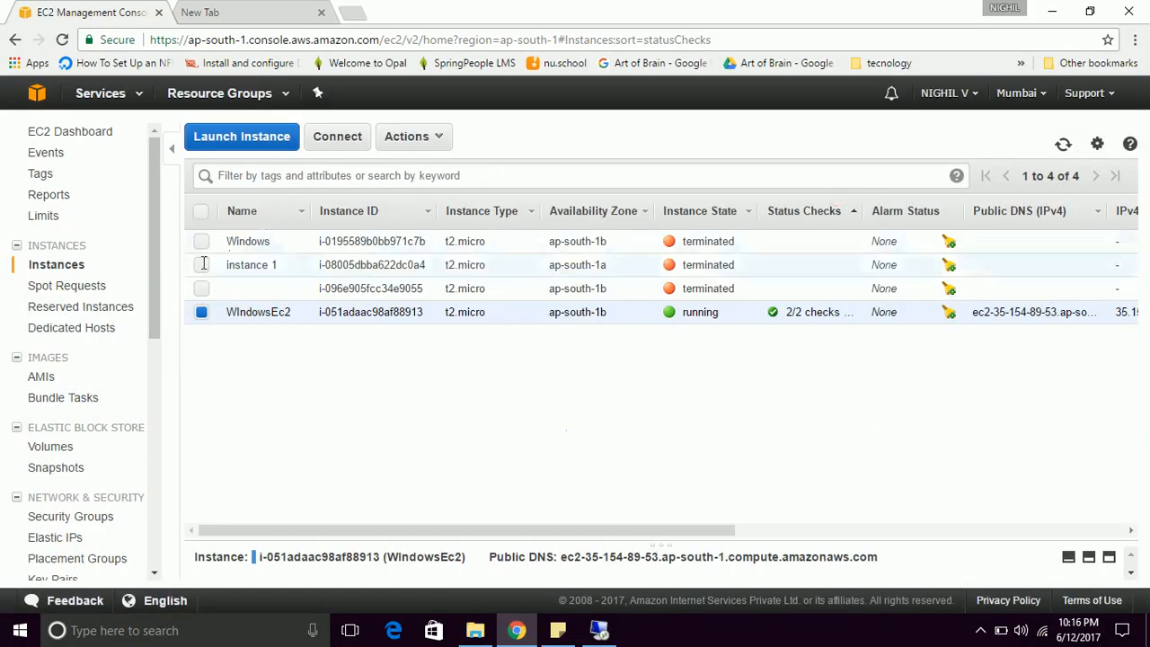
Step: Attach the 8 GiB EBS volume vol-0c46514b2f02a9da5 in ap-south-1b to the running WIndowsEc2 instance
click(60, 449)
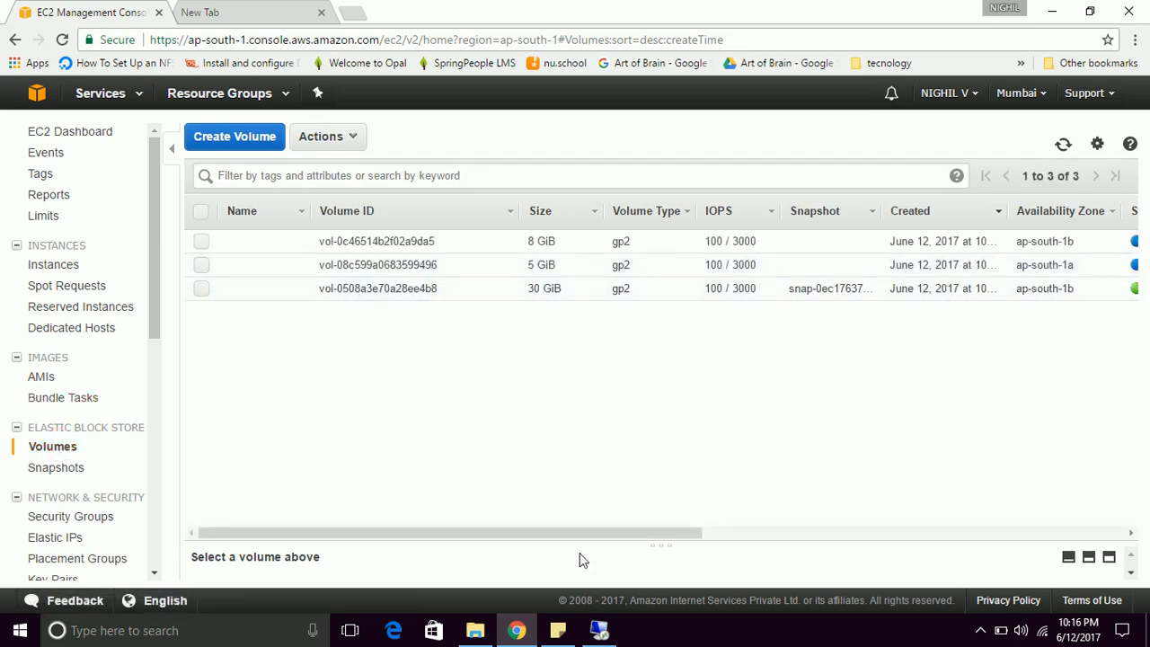
drag(575, 535, 550, 511)
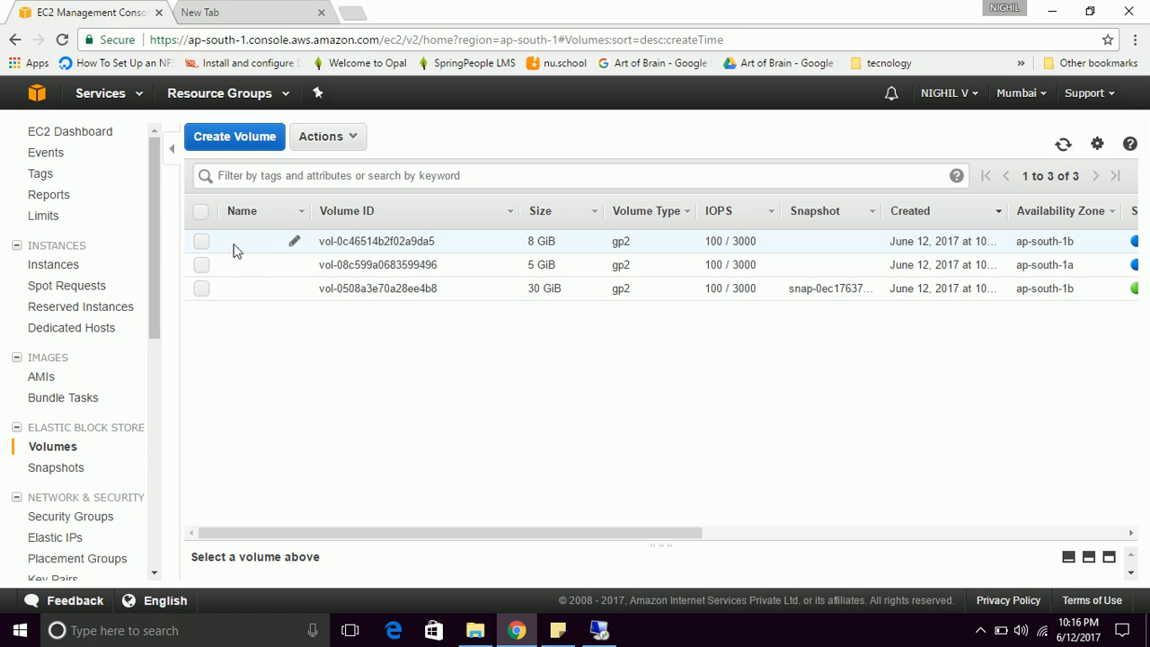
click(201, 242)
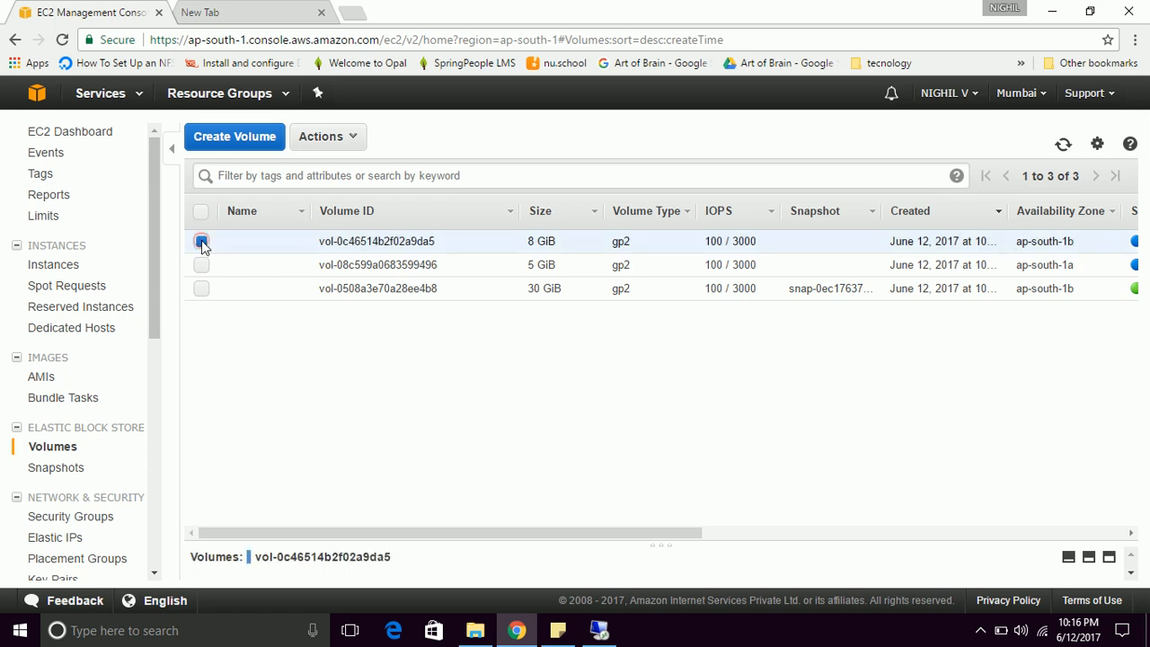
click(351, 137)
click(345, 206)
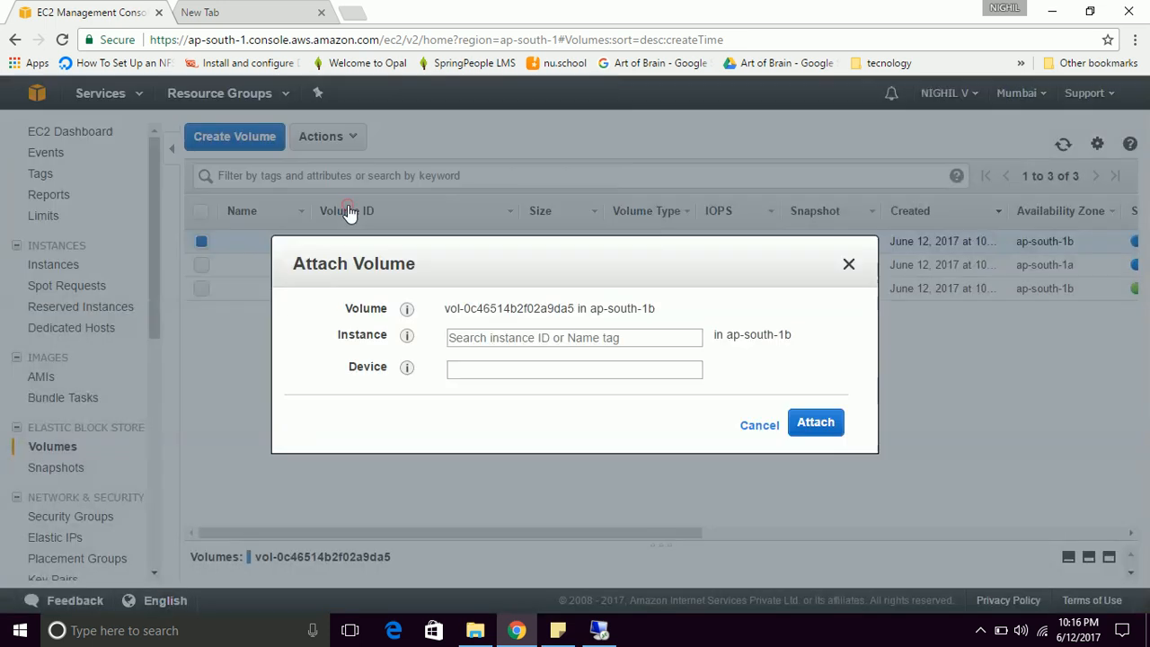
click(638, 337)
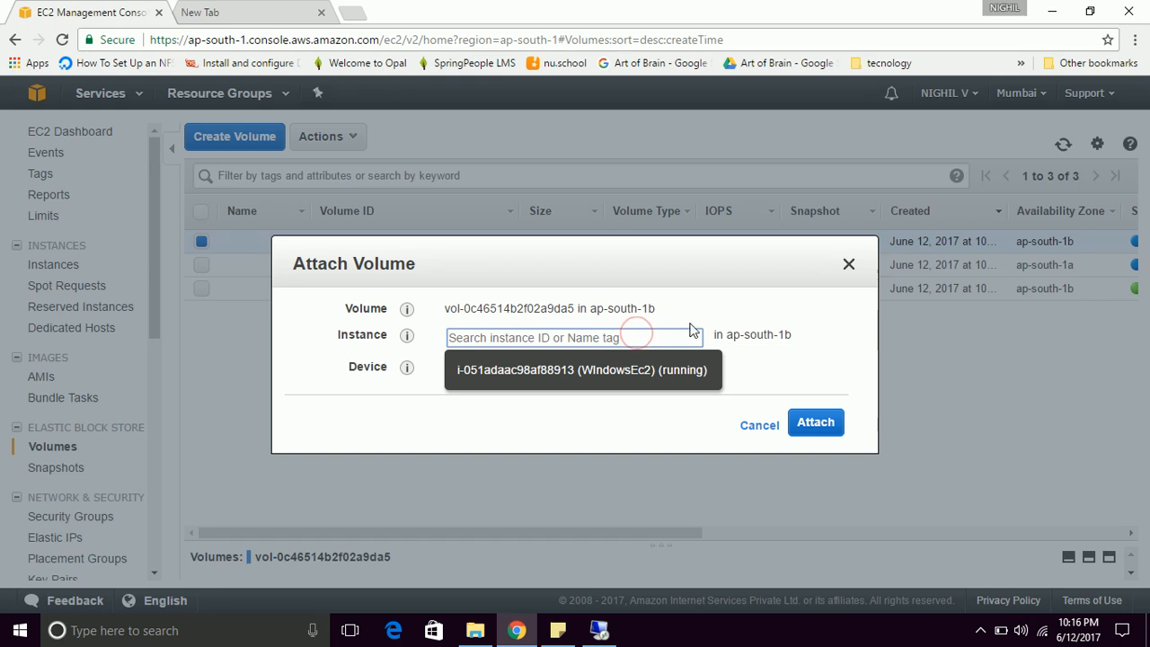
click(613, 371)
click(816, 440)
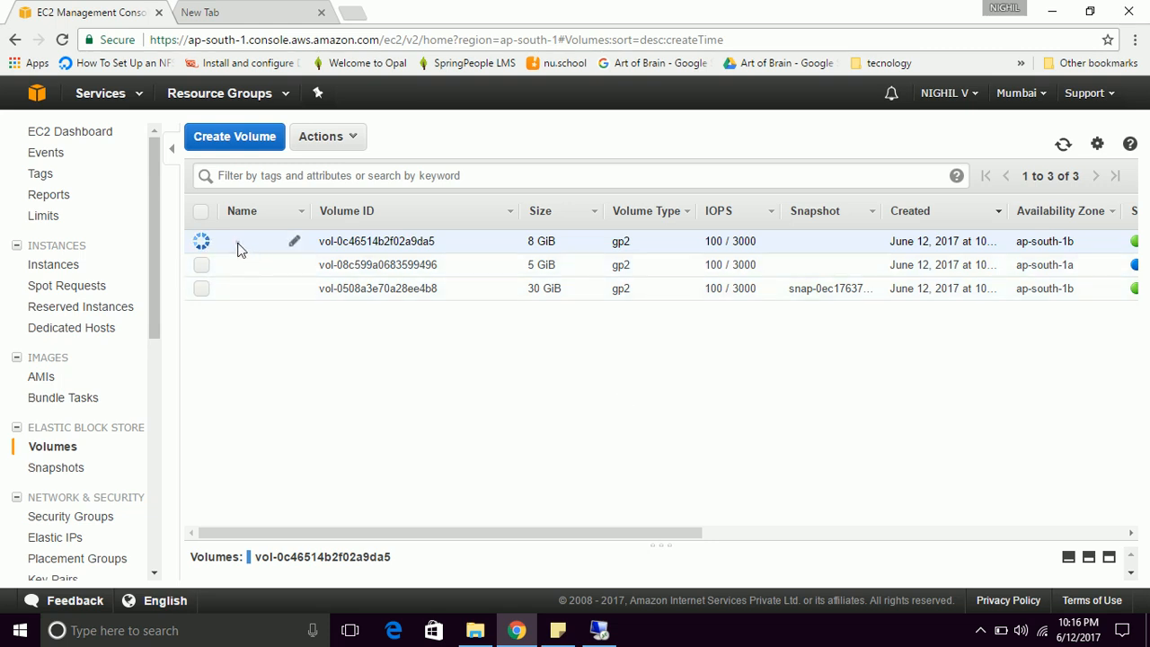
click(201, 265)
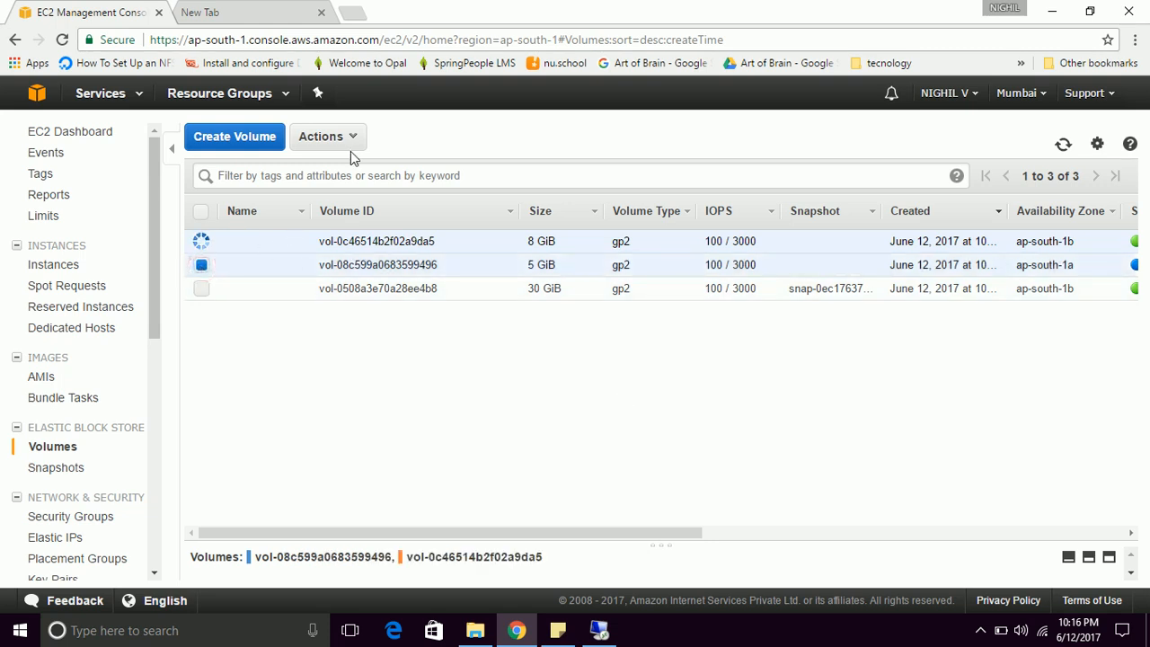
click(254, 243)
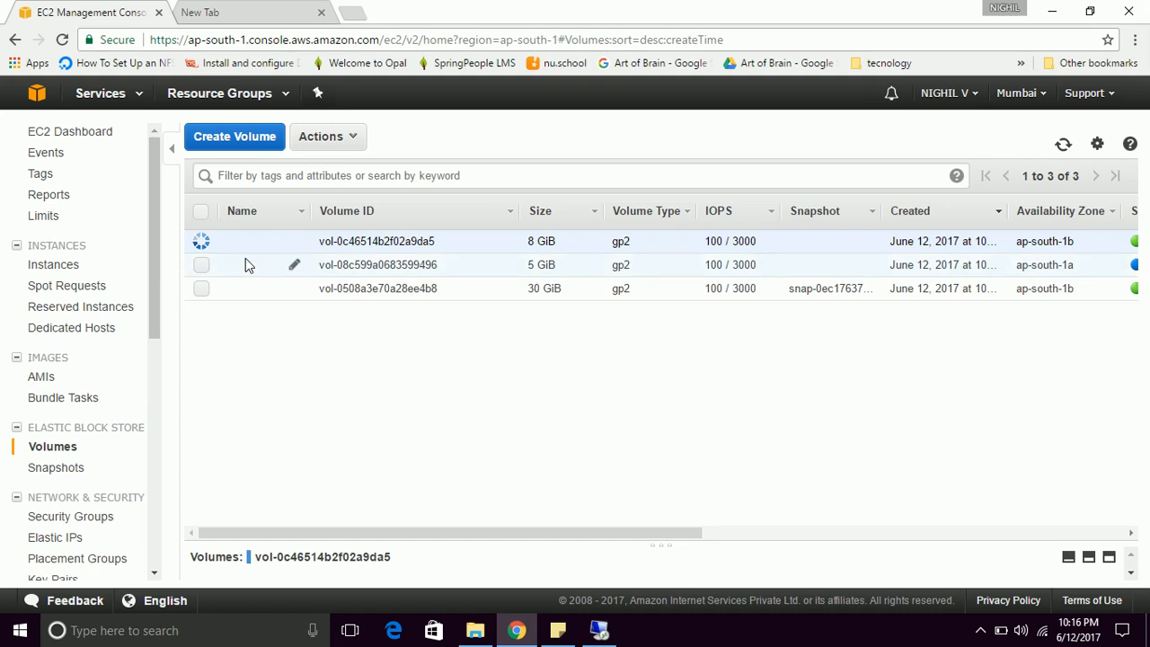
click(204, 264)
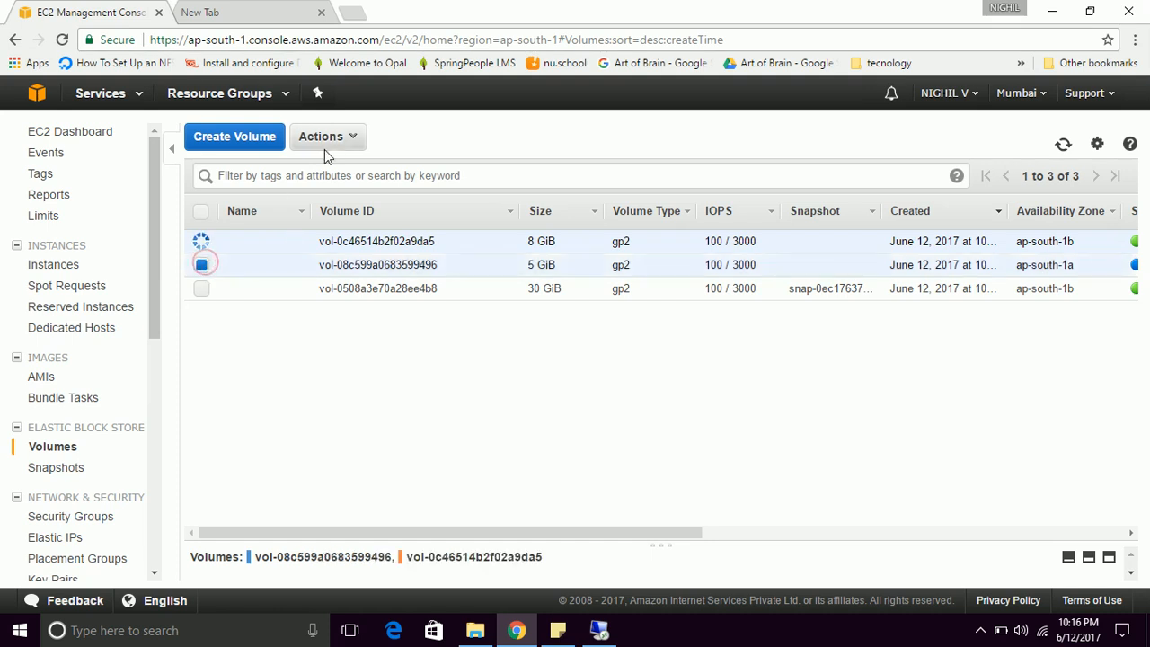
click(327, 135)
click(296, 374)
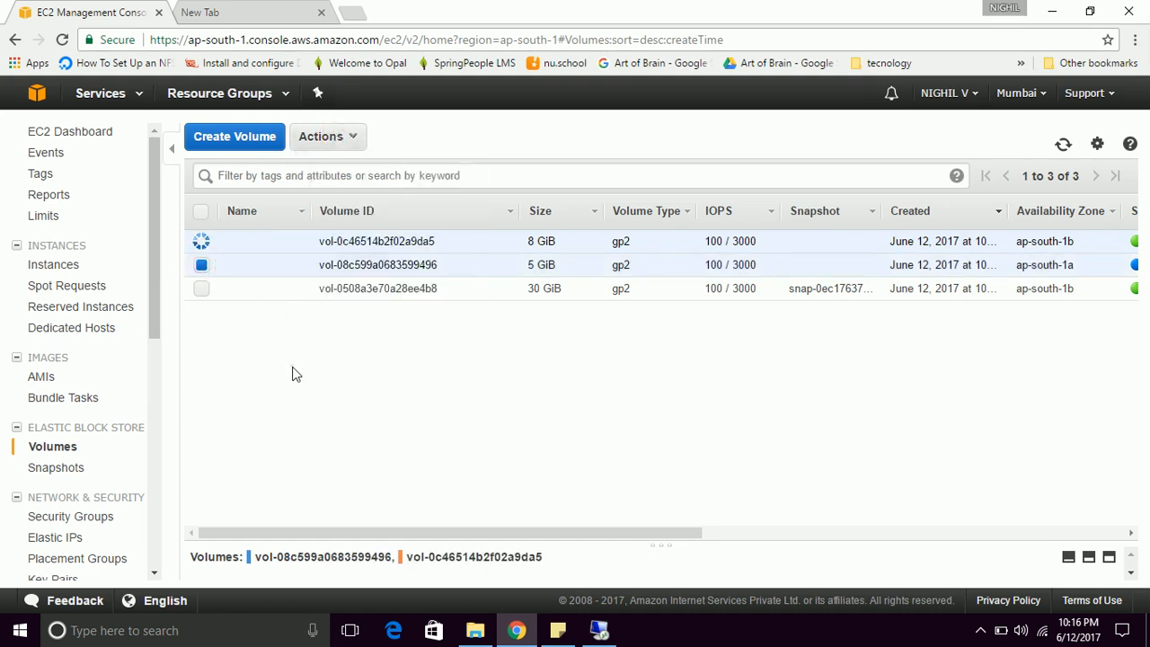
click(474, 240)
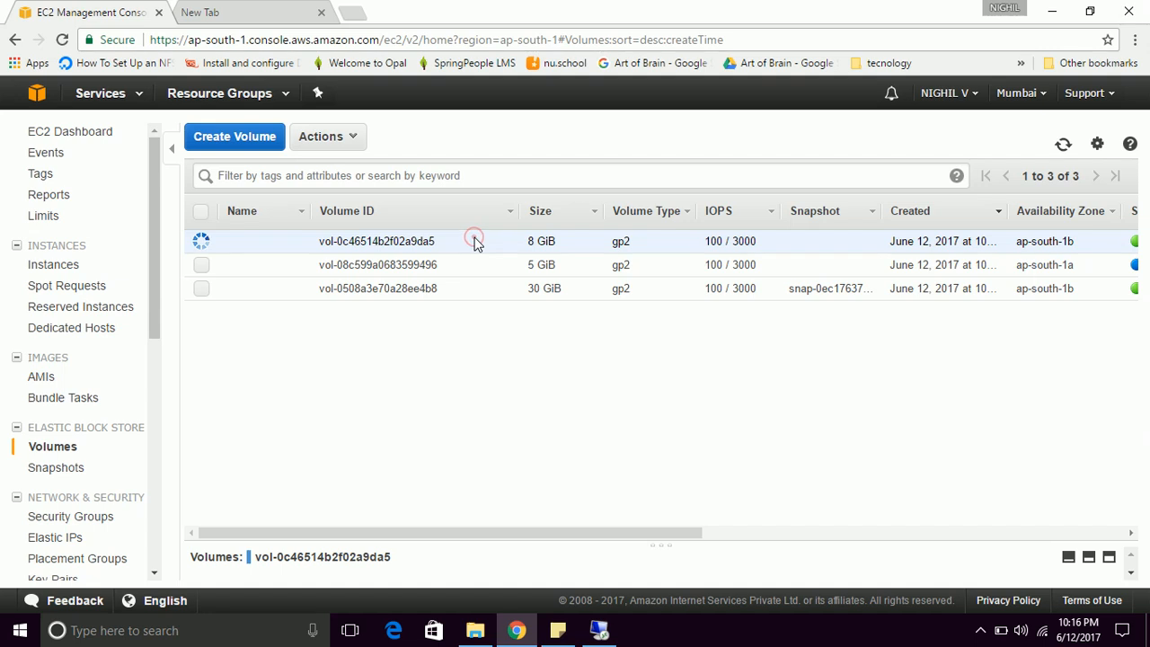
click(220, 240)
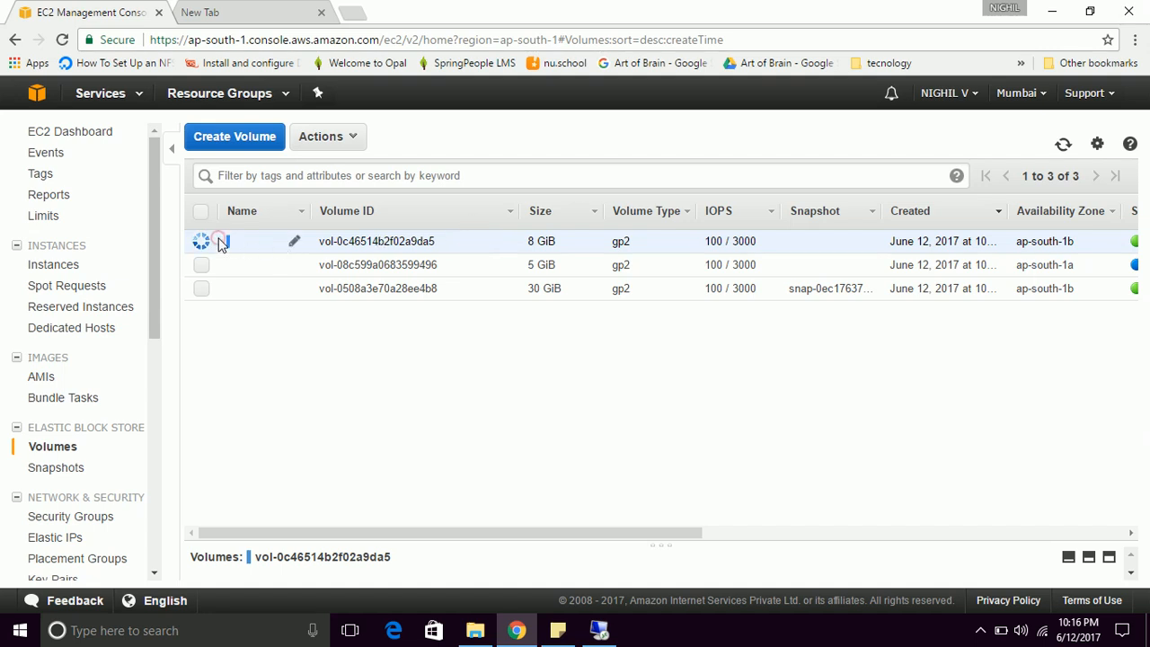
click(248, 246)
click(237, 250)
click(201, 240)
Step: Try to attach the 5 GiB volume in ap-south-1a to an instance, and dismiss the attachment dialog
click(201, 265)
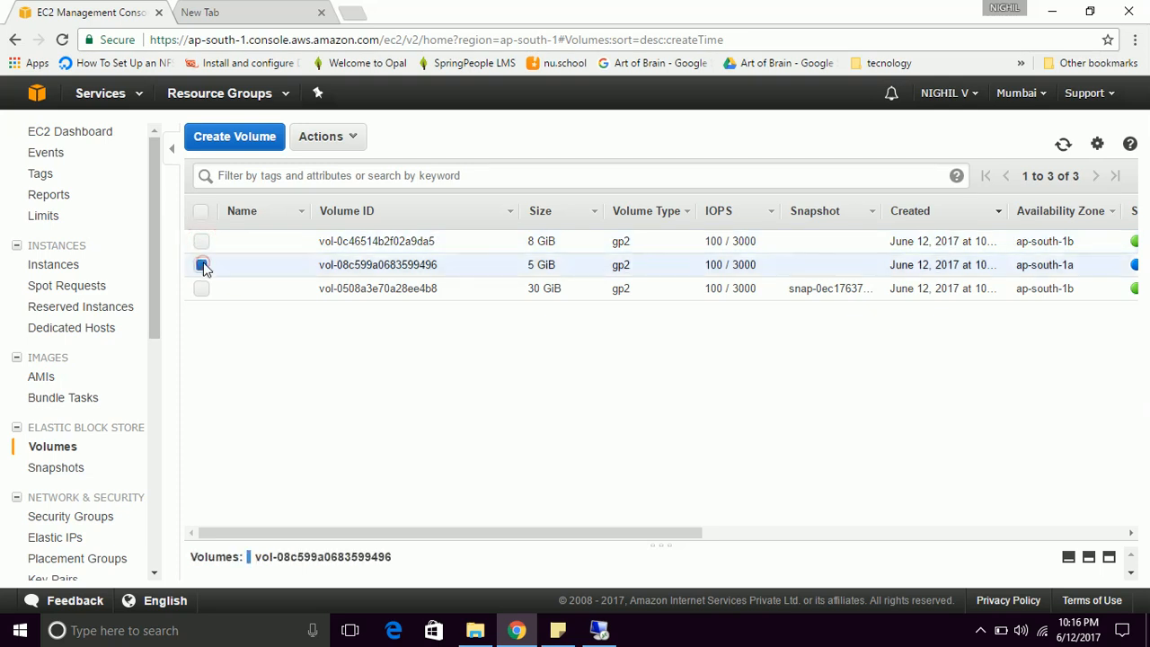
click(293, 148)
click(334, 208)
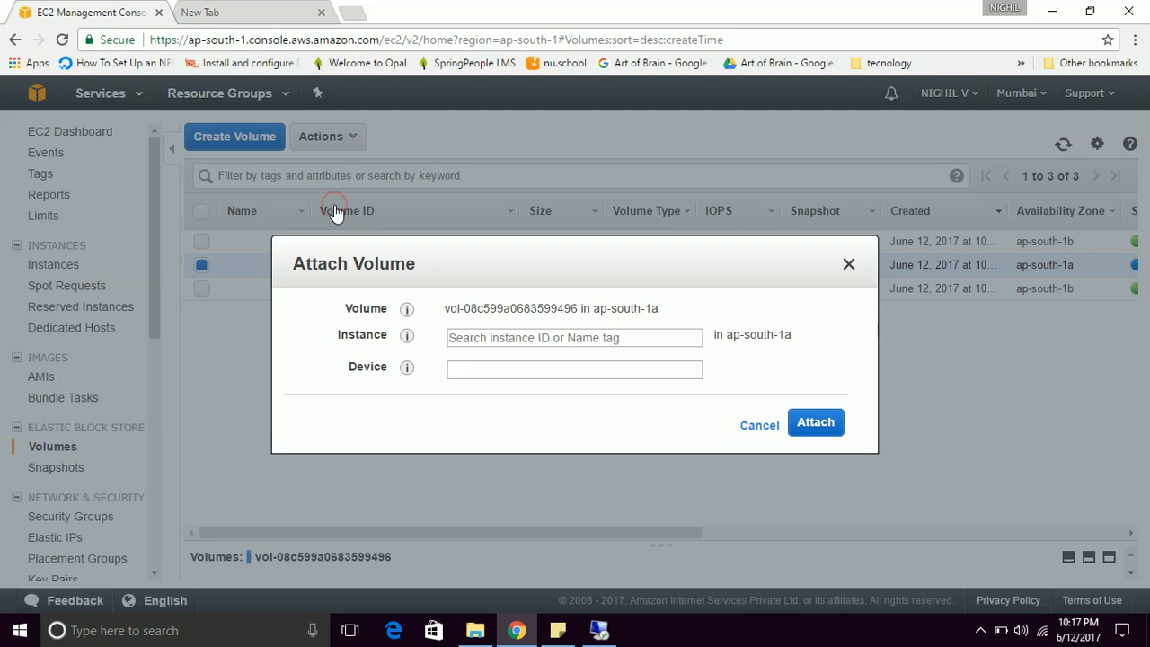
double_click(794, 334)
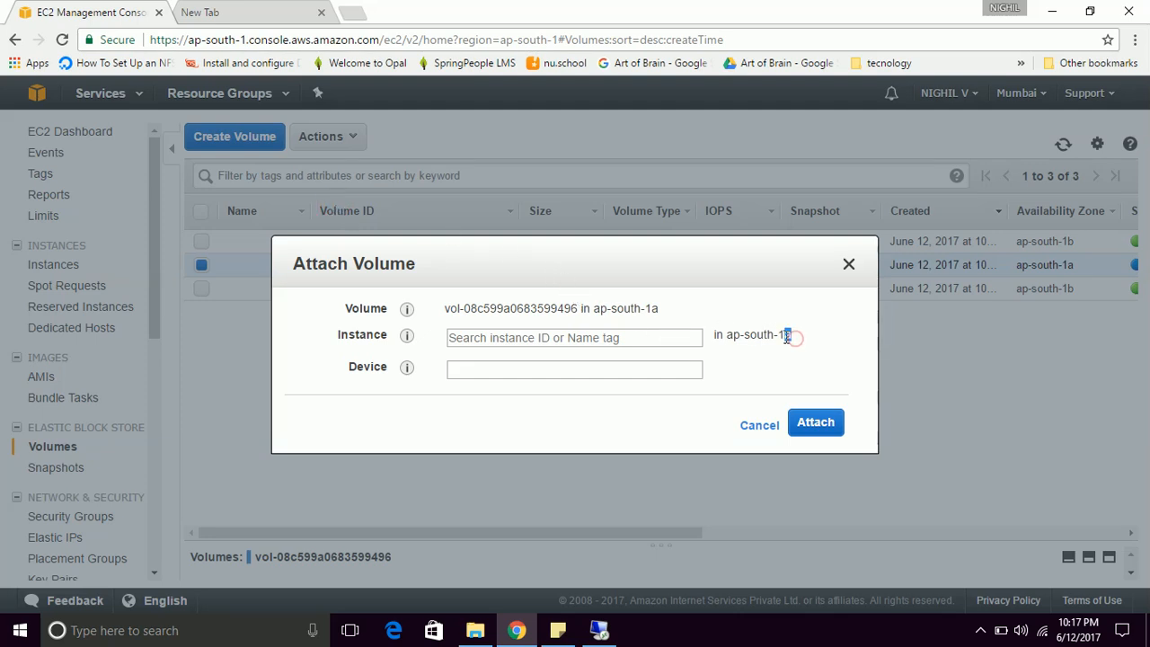
click(677, 334)
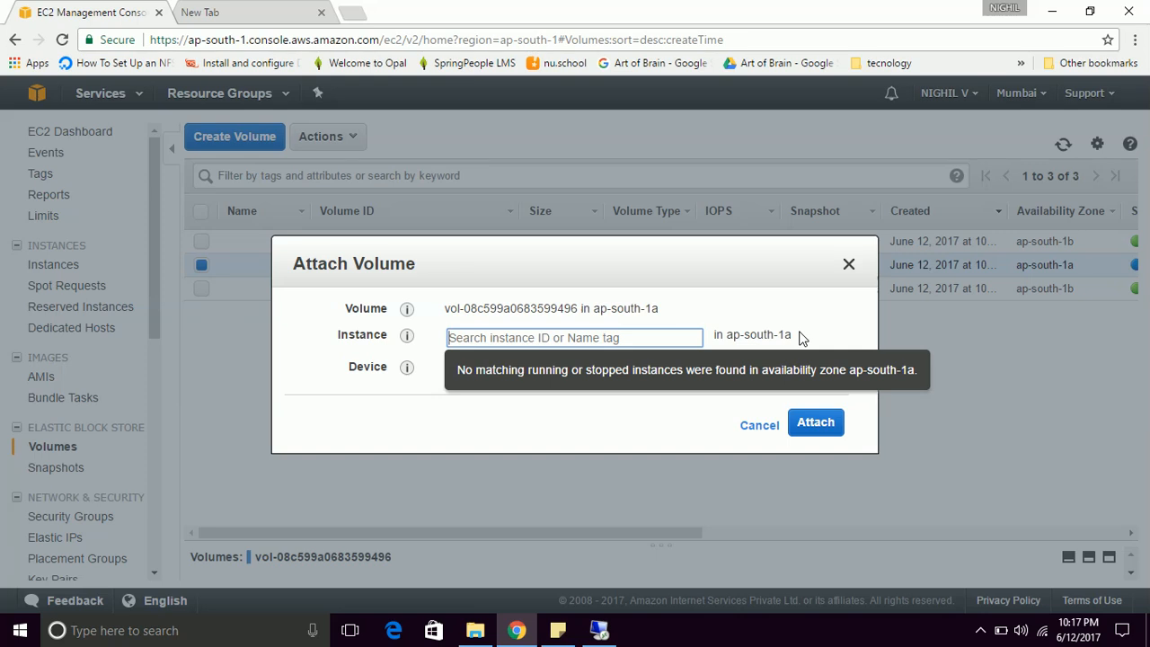
click(848, 275)
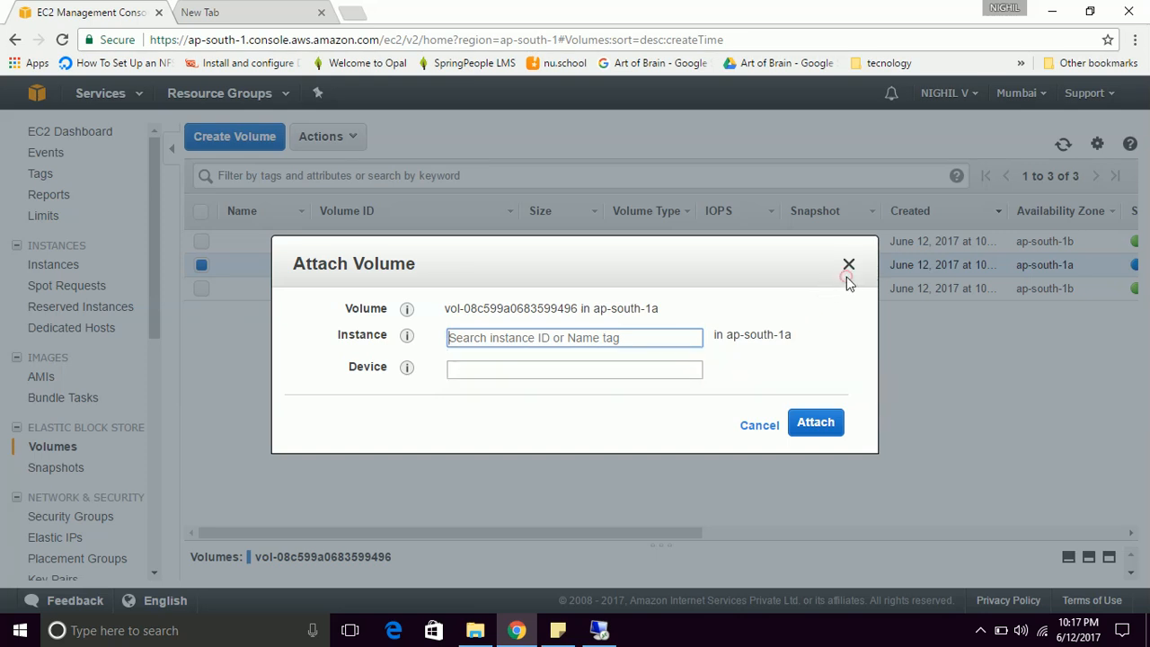
click(848, 265)
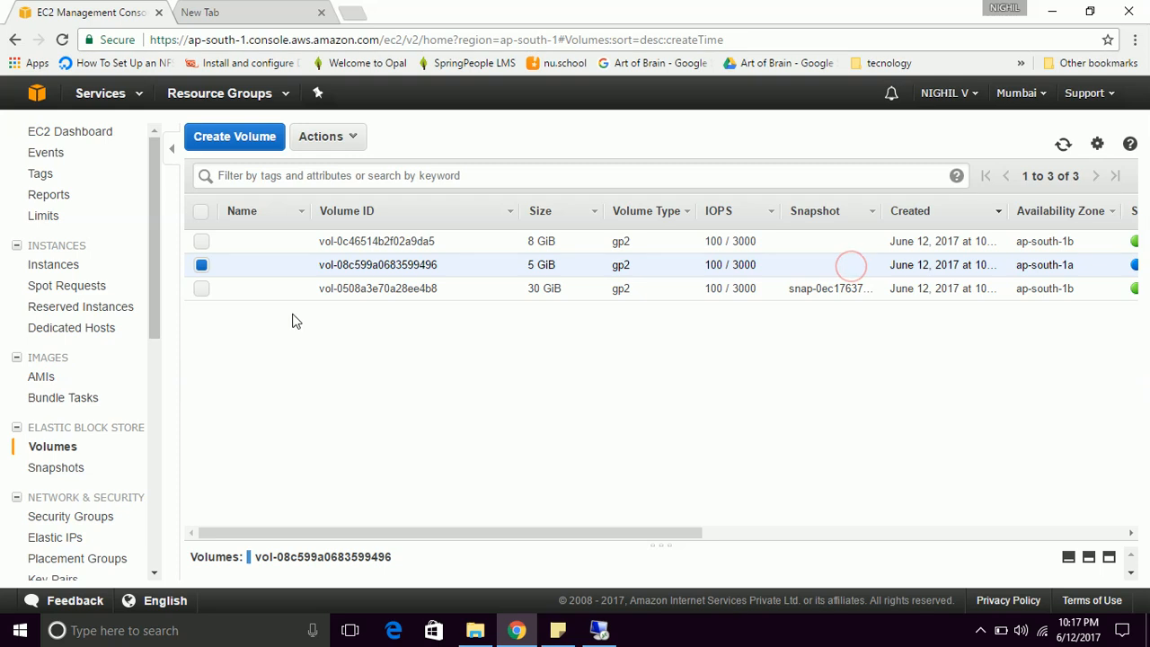
click(296, 134)
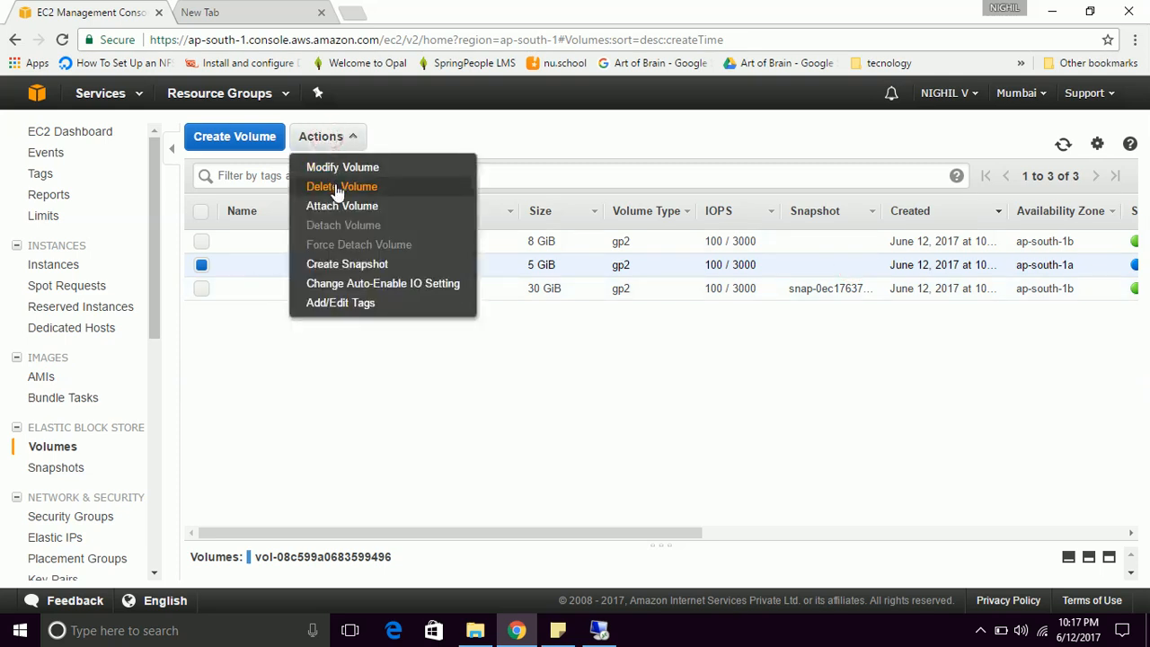
click(335, 186)
click(724, 403)
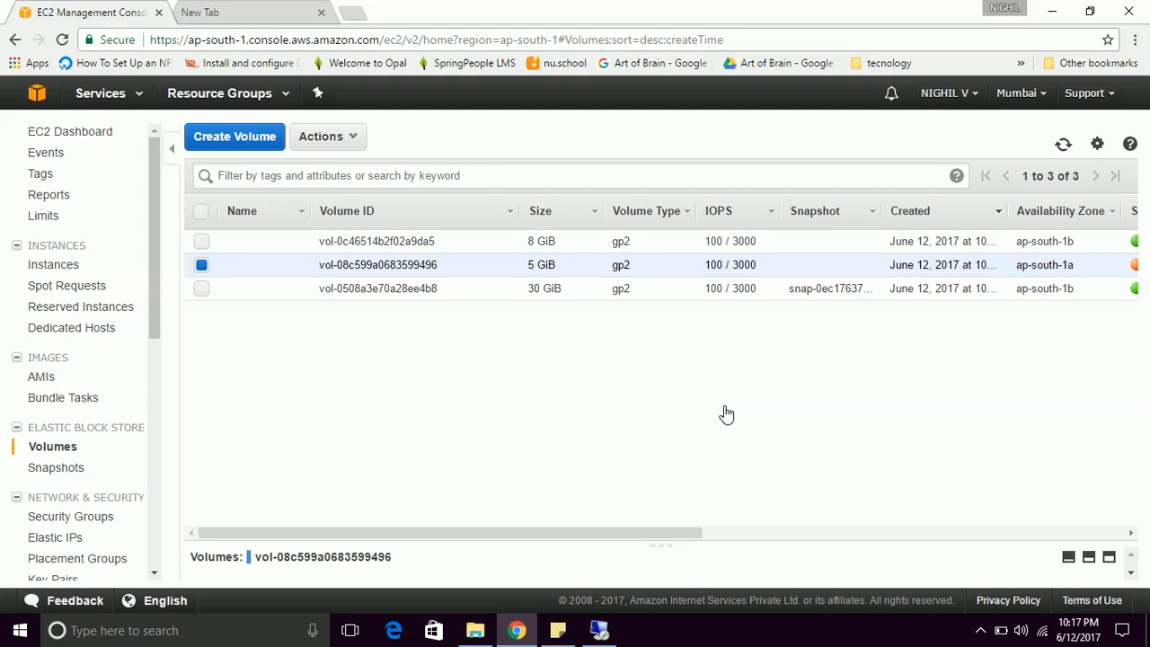
Step: Reload the volumes list and review the state and attachment information of the 8 GiB volume
click(70, 269)
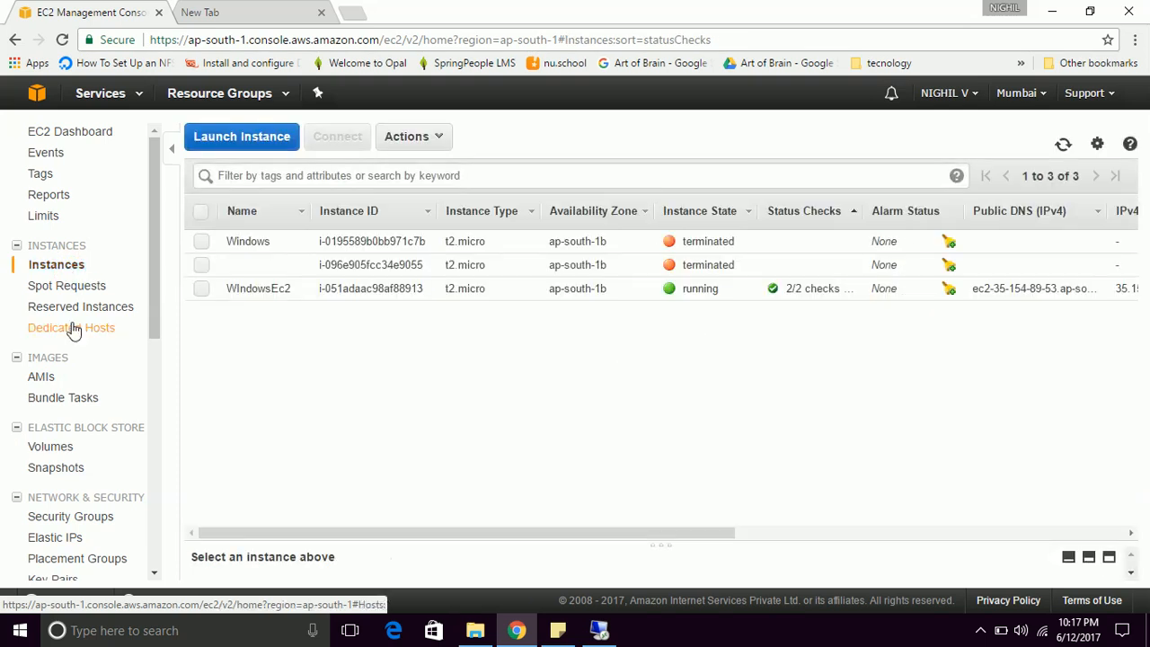
click(40, 446)
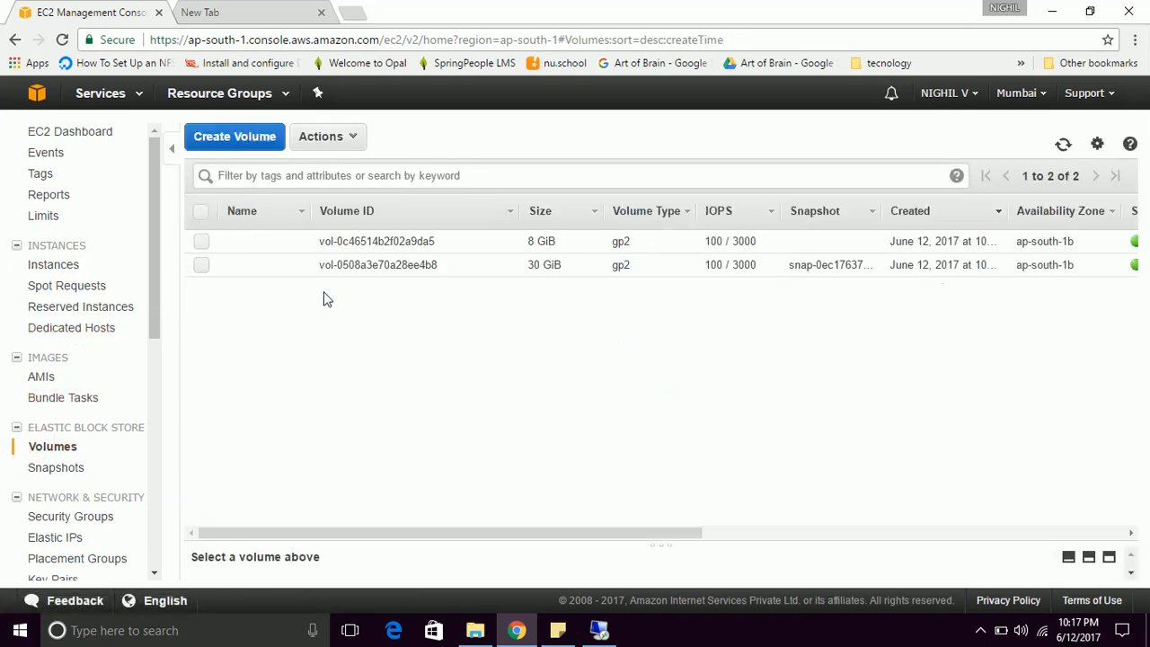
click(201, 241)
drag(554, 533, 888, 488)
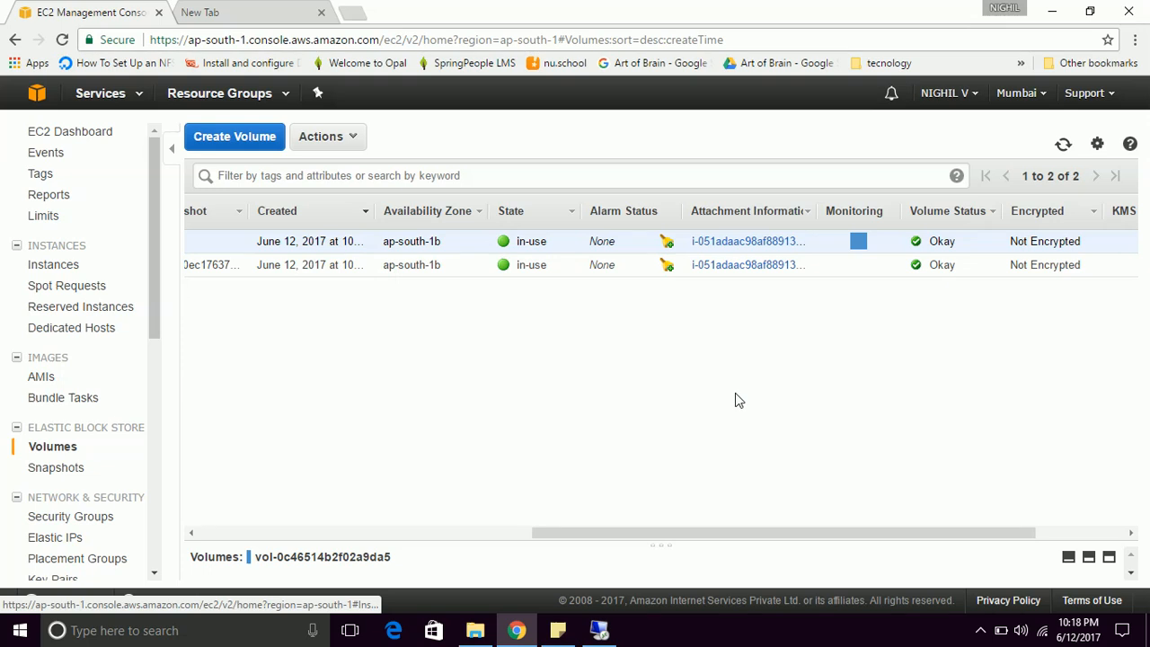
drag(735, 539, 359, 547)
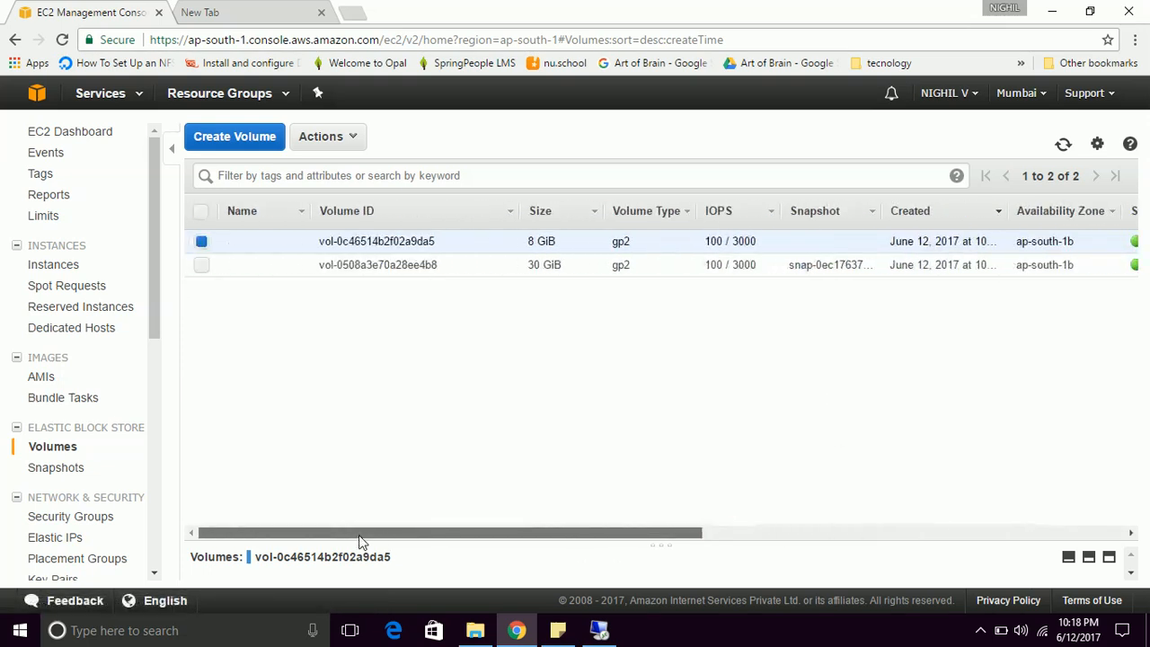
Step: Switch to the remote desktop session and check This PC and Network for the newly attached drive
click(599, 631)
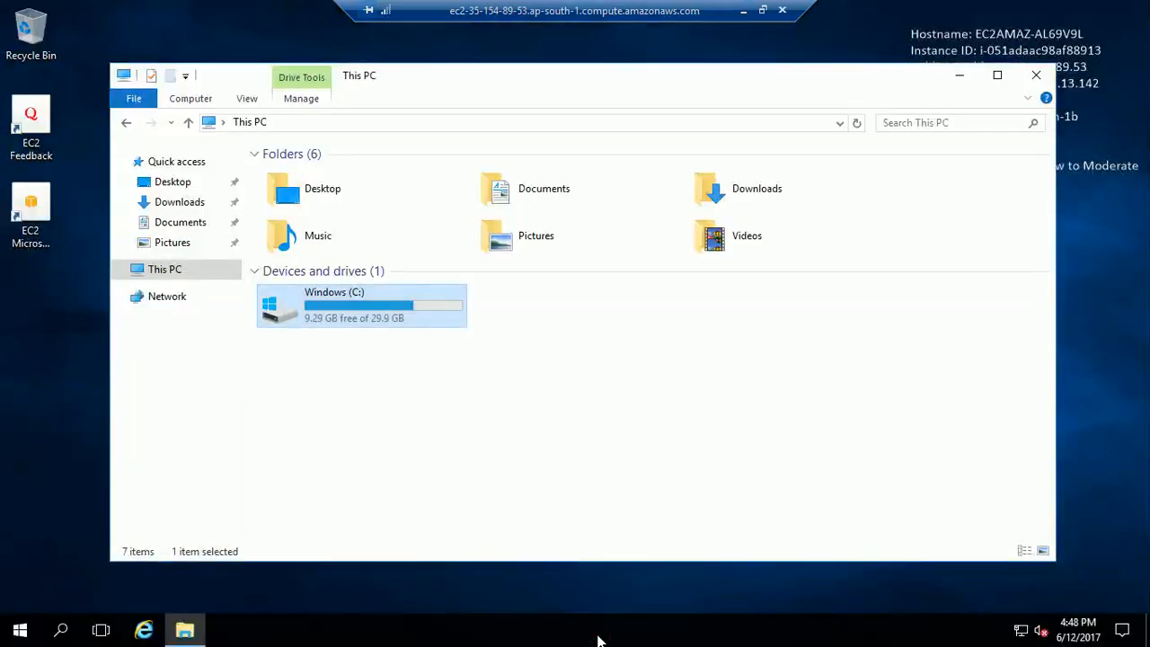
click(482, 451)
click(191, 274)
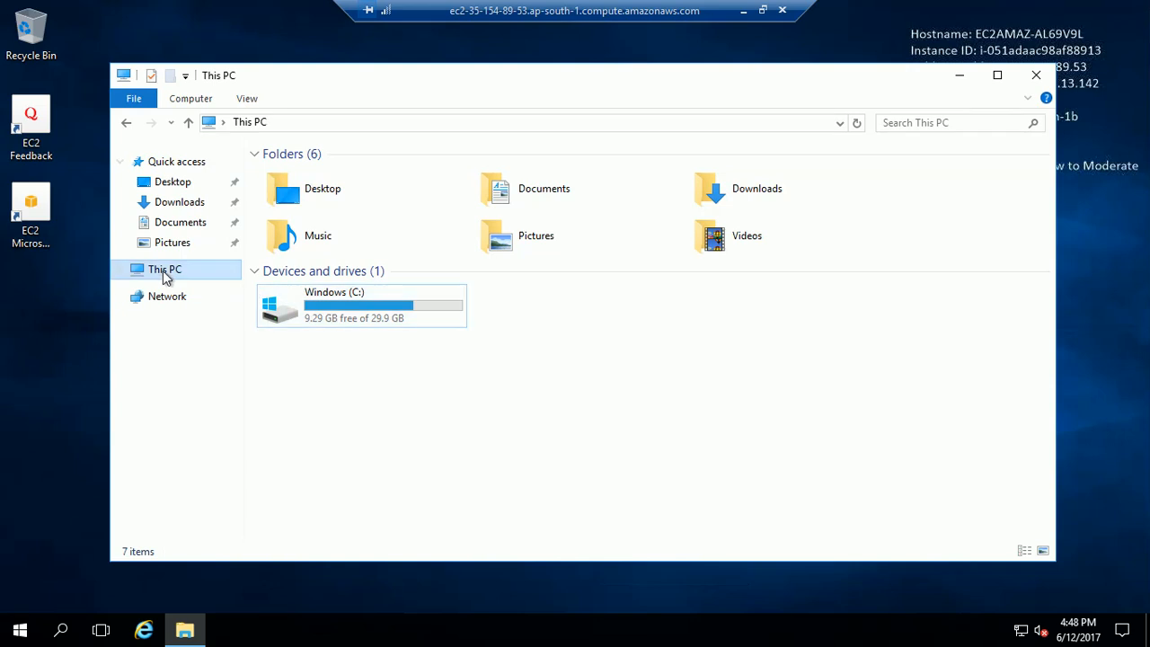
click(163, 296)
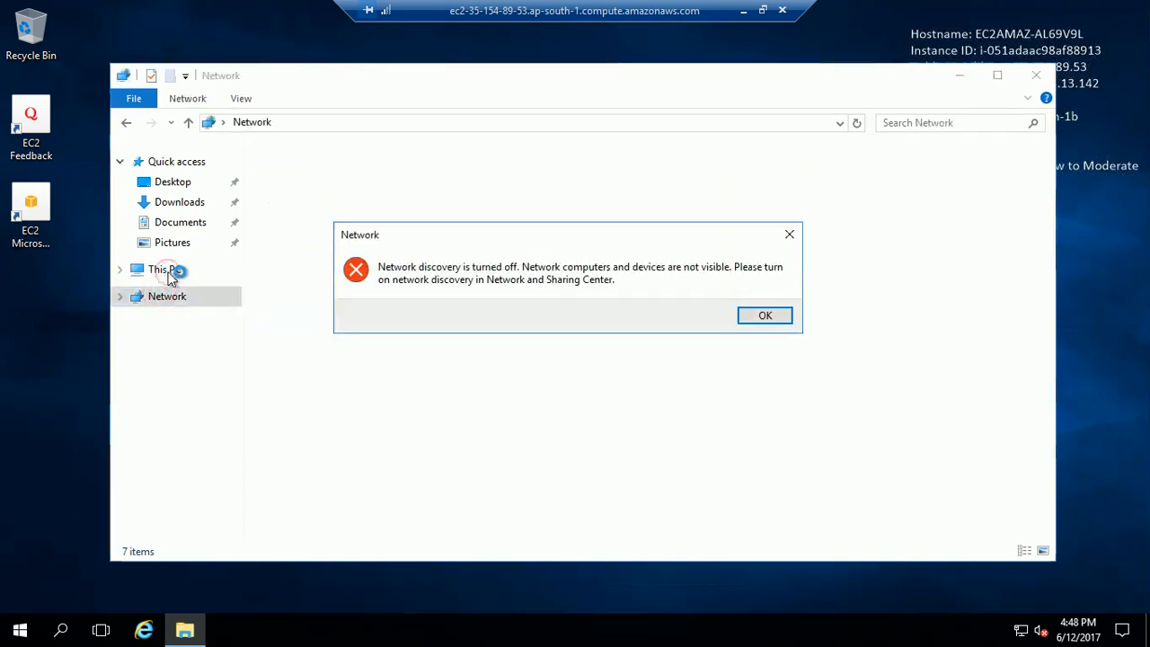
click(790, 236)
click(165, 271)
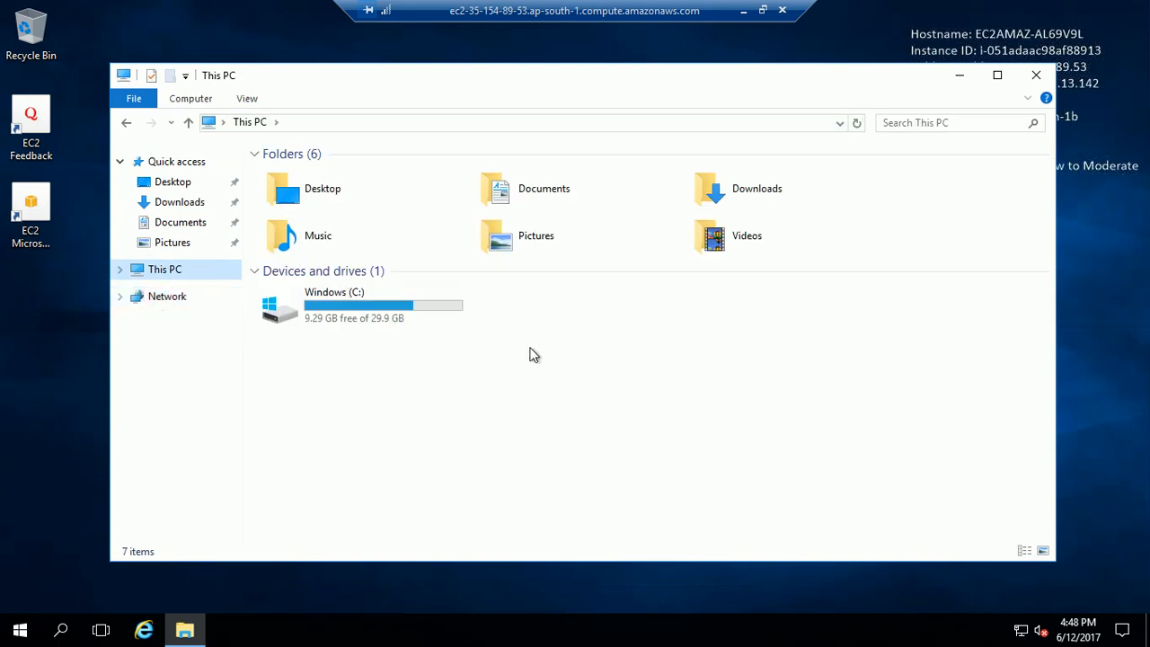
Step: Search Windows on the remote server for "disk" and dismiss the search
click(56, 634)
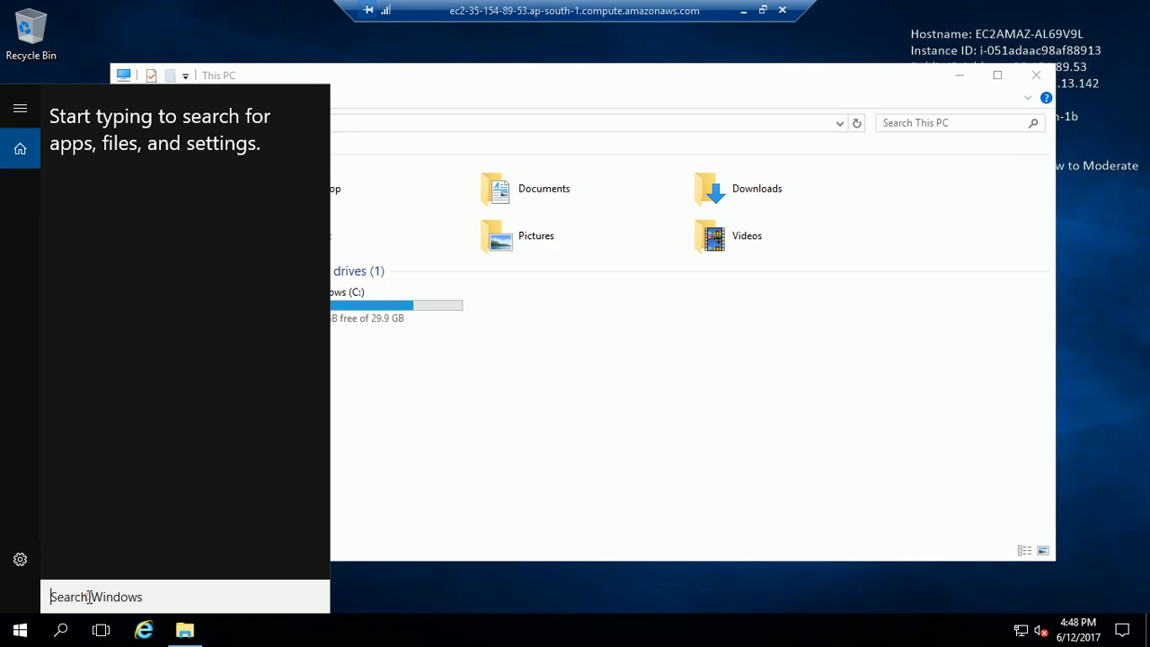
text(disk)
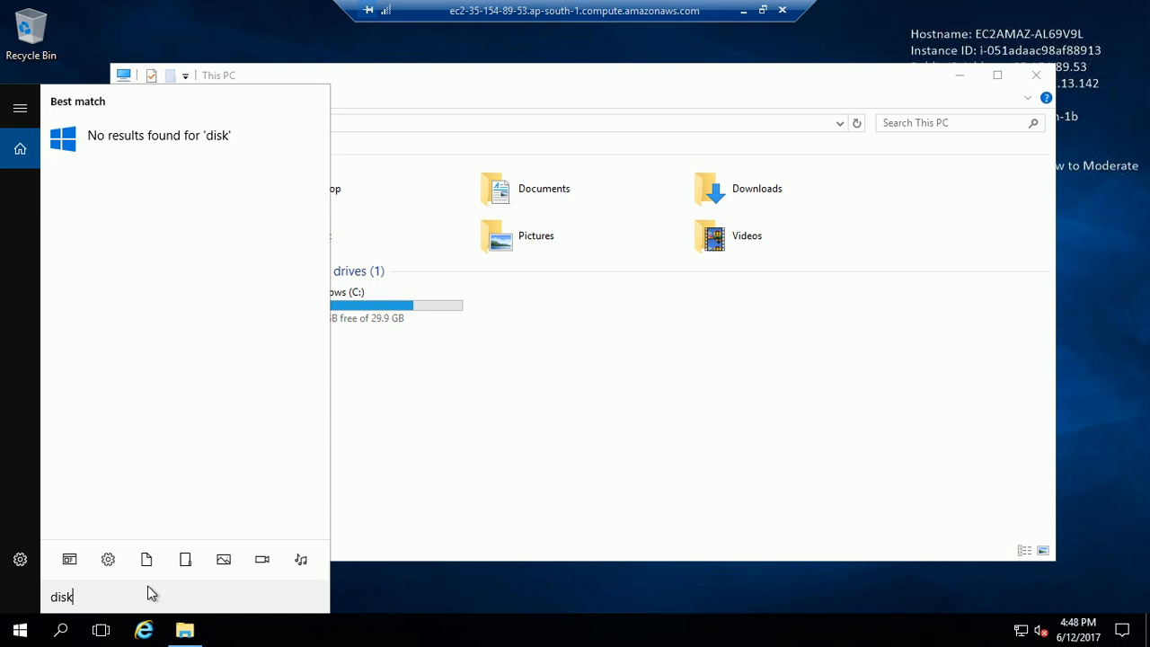
click(432, 500)
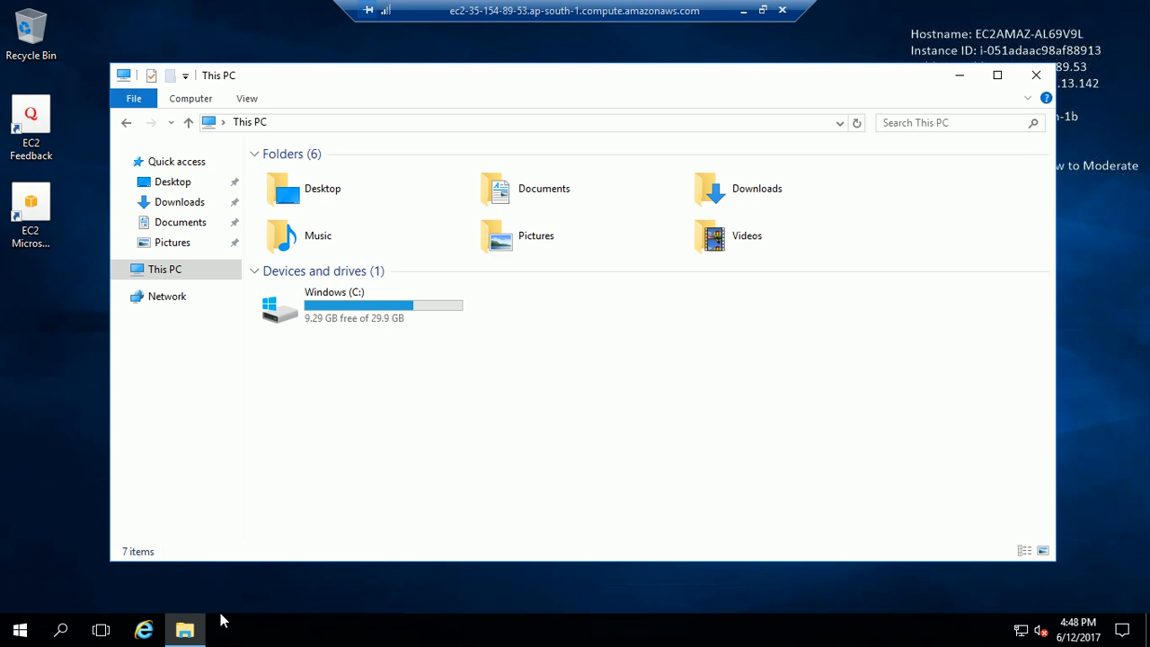
Step: Search Windows for "disk" and open the tool to create and format hard disk partitions
click(61, 629)
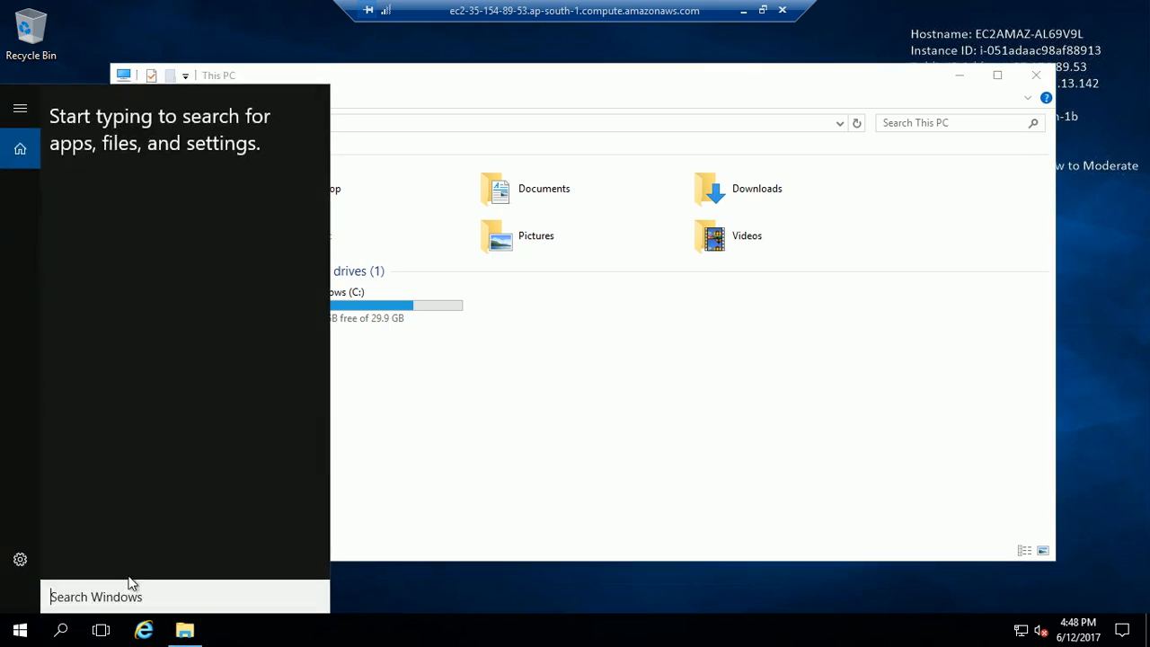
text(d)
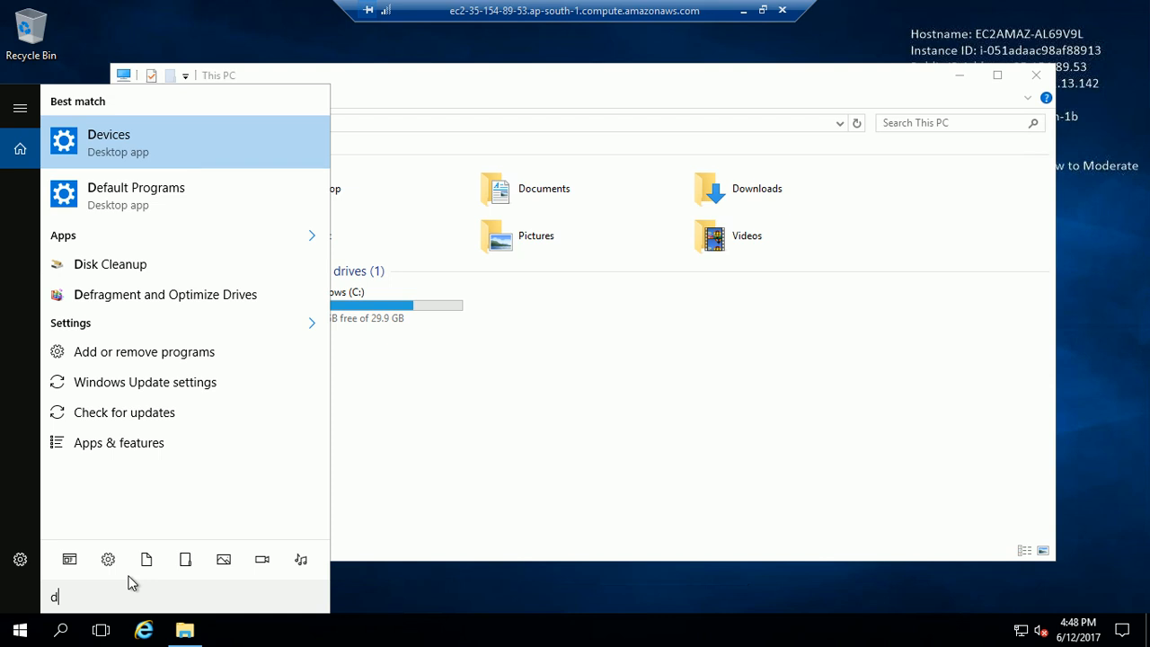
text(i)
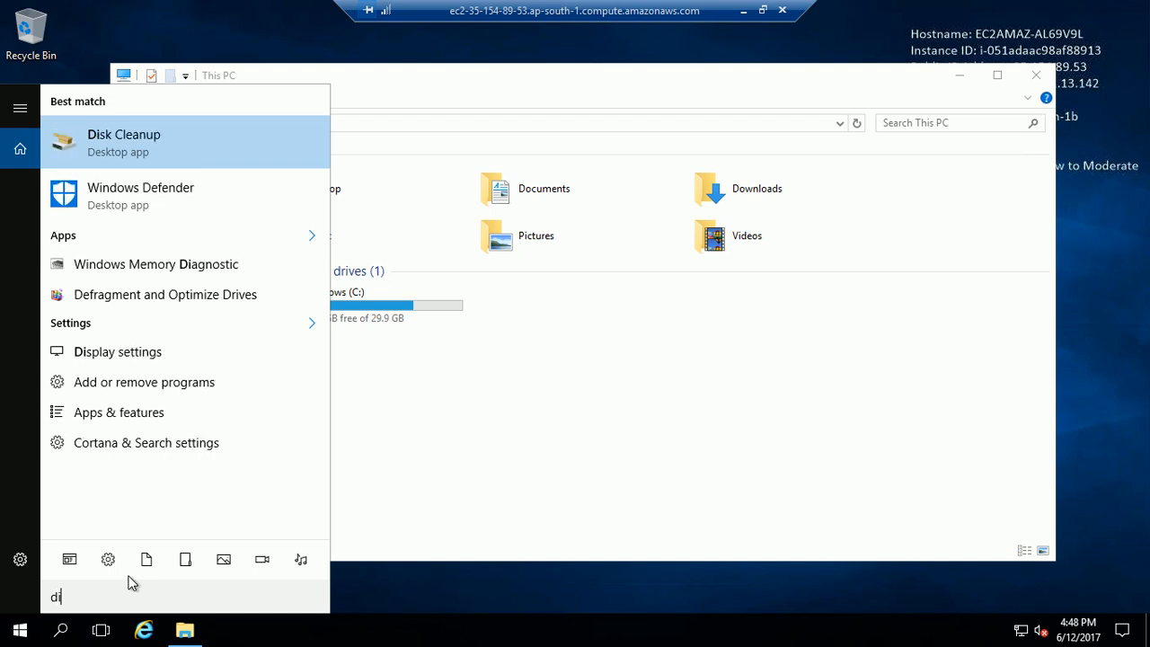
text(sk)
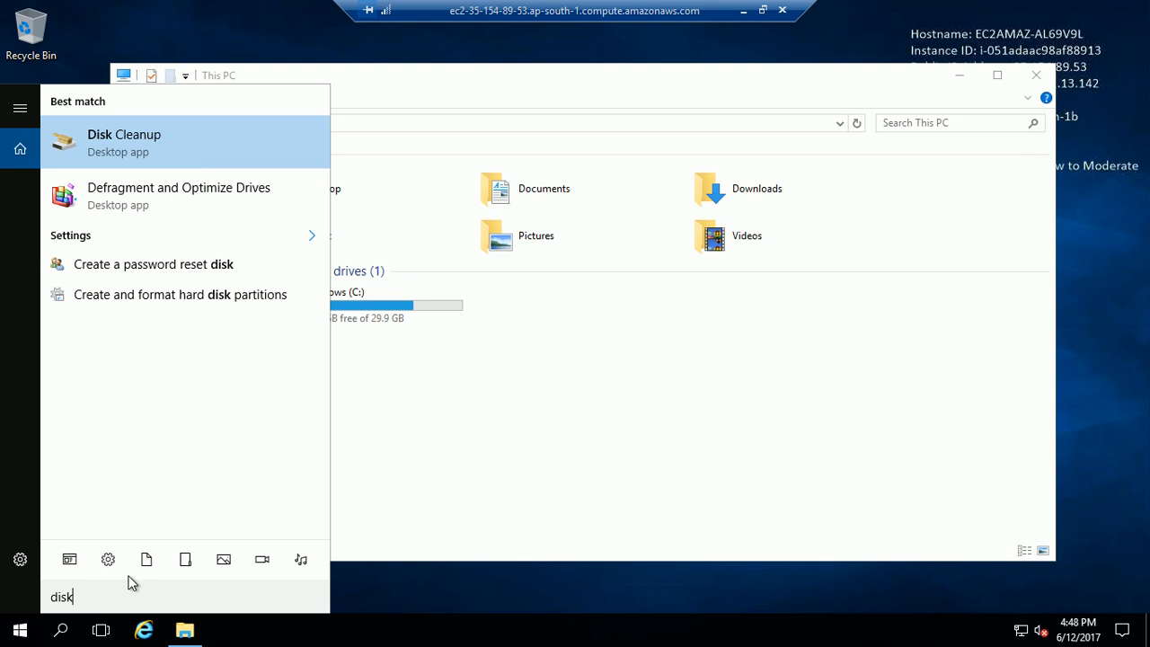
click(203, 303)
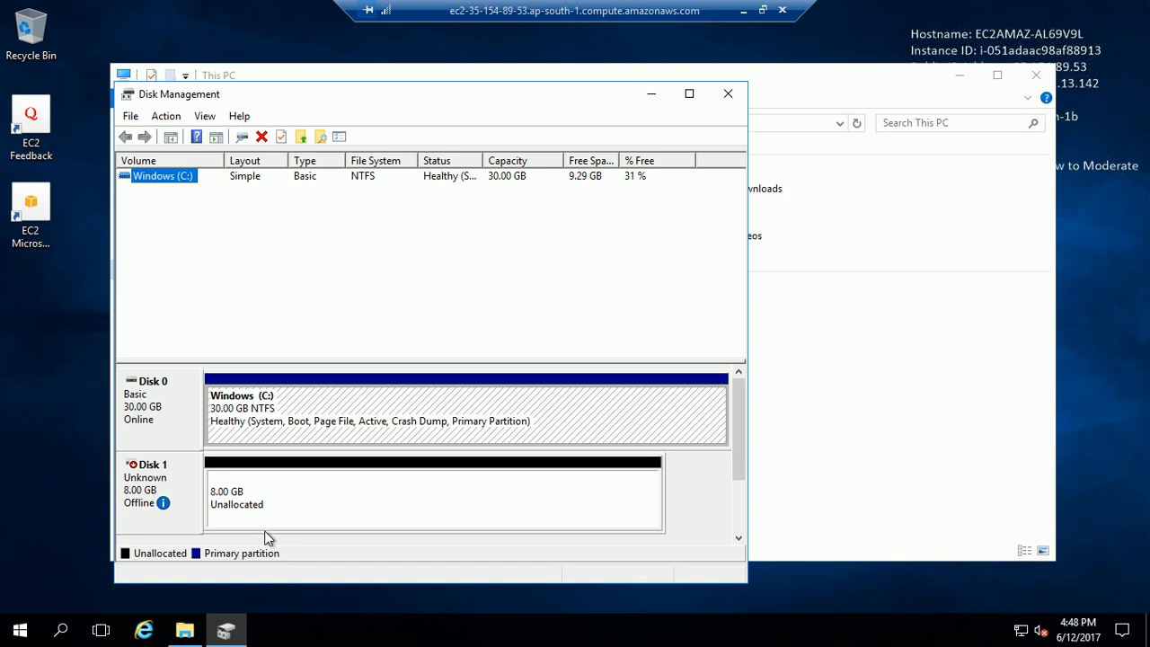
Step: Bring the offline 8 GB Disk 1 online in Disk Management
click(254, 512)
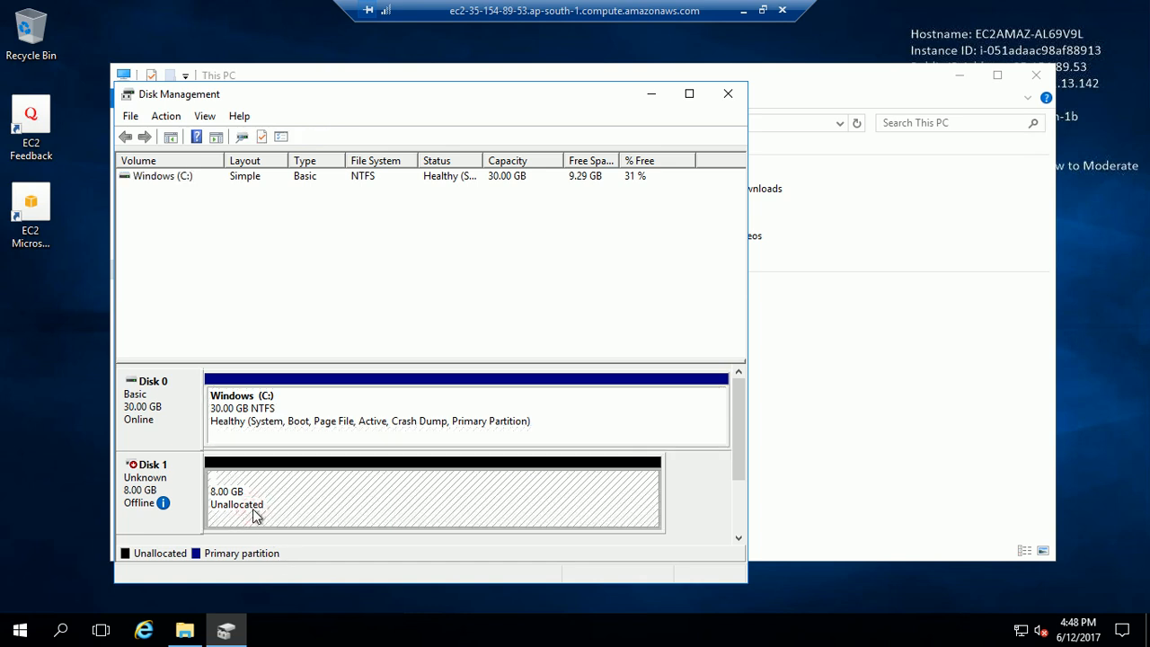
right_click(137, 467)
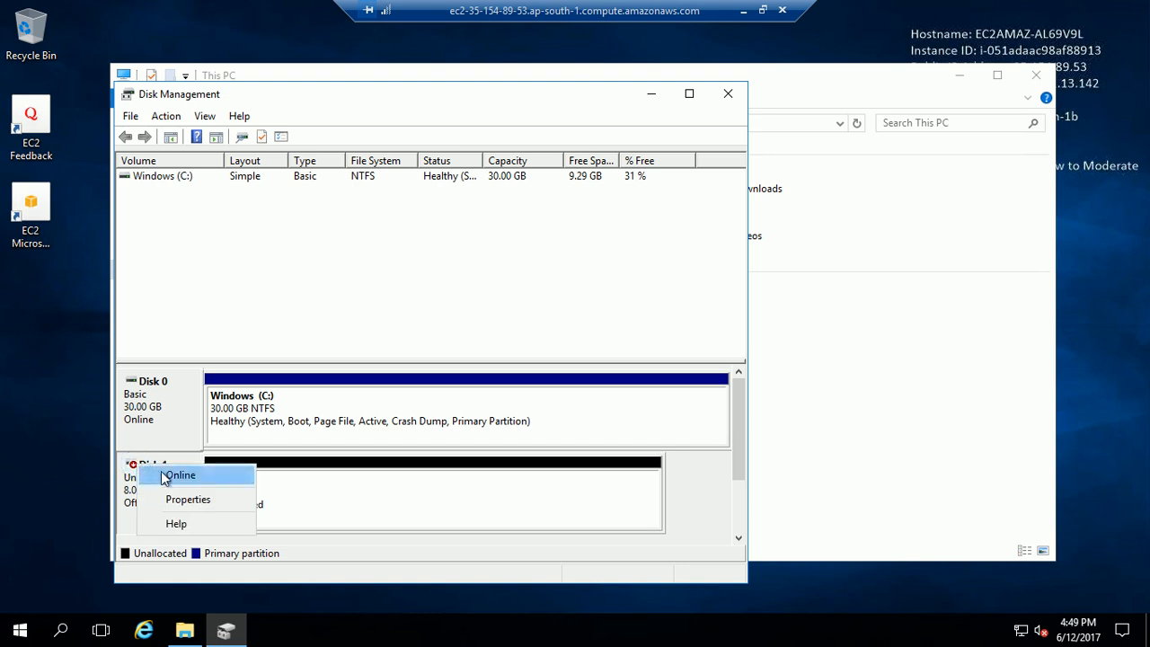
click(179, 475)
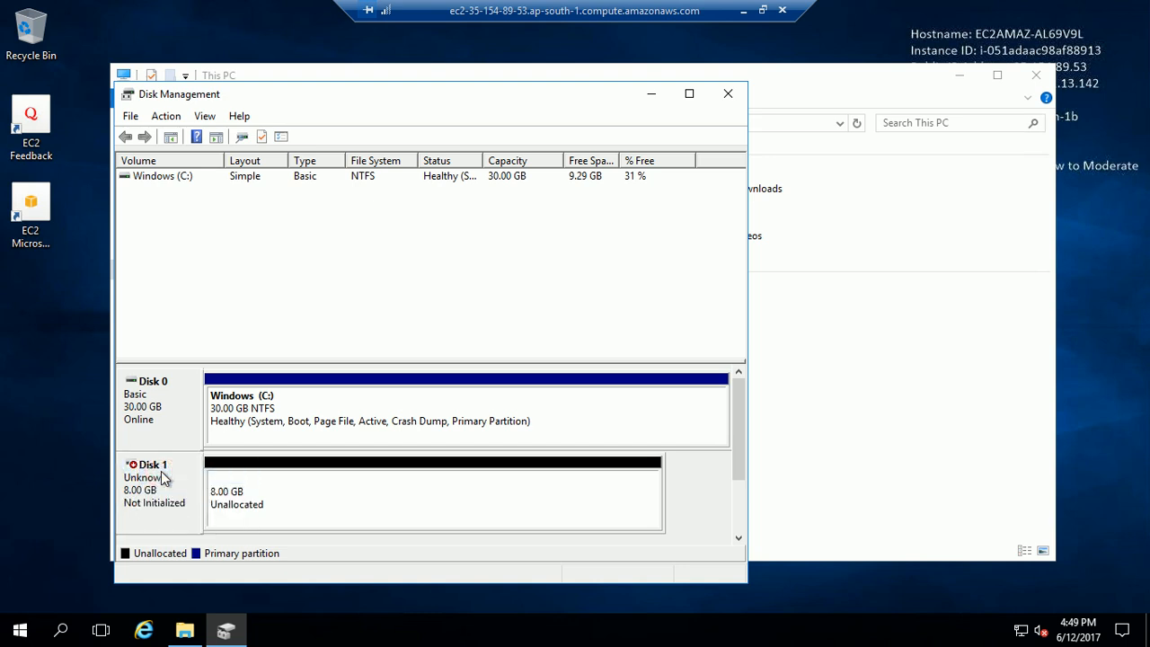
Step: Initialize Disk 1 with the GPT (GUID Partition Table) partition style
right_click(149, 464)
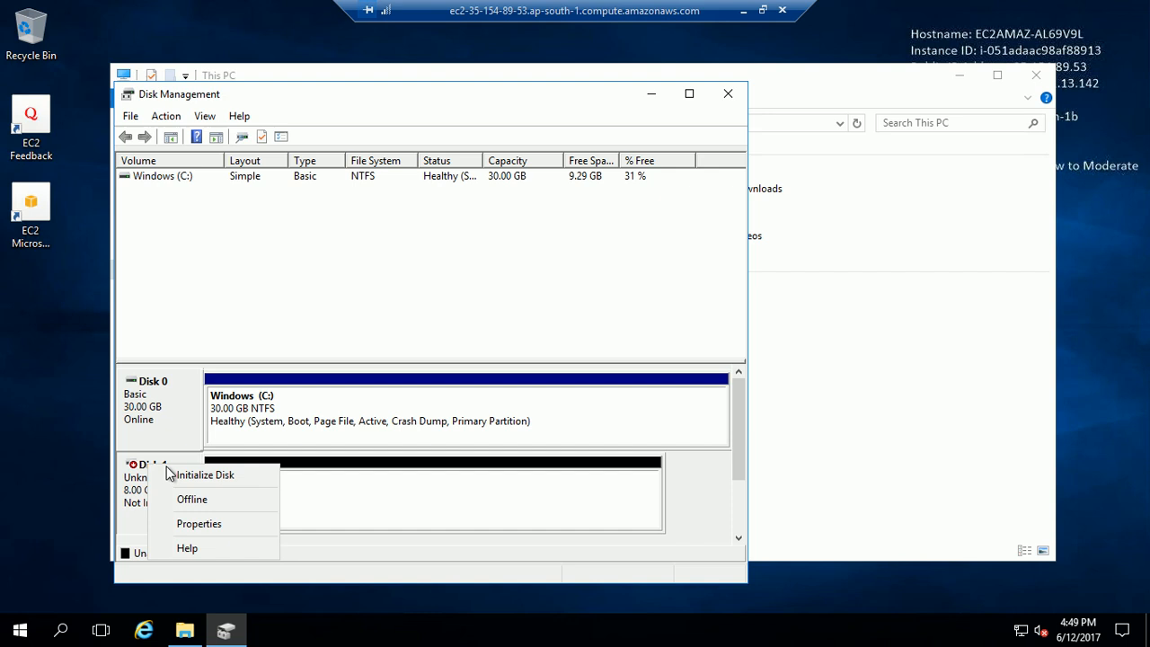
click(203, 474)
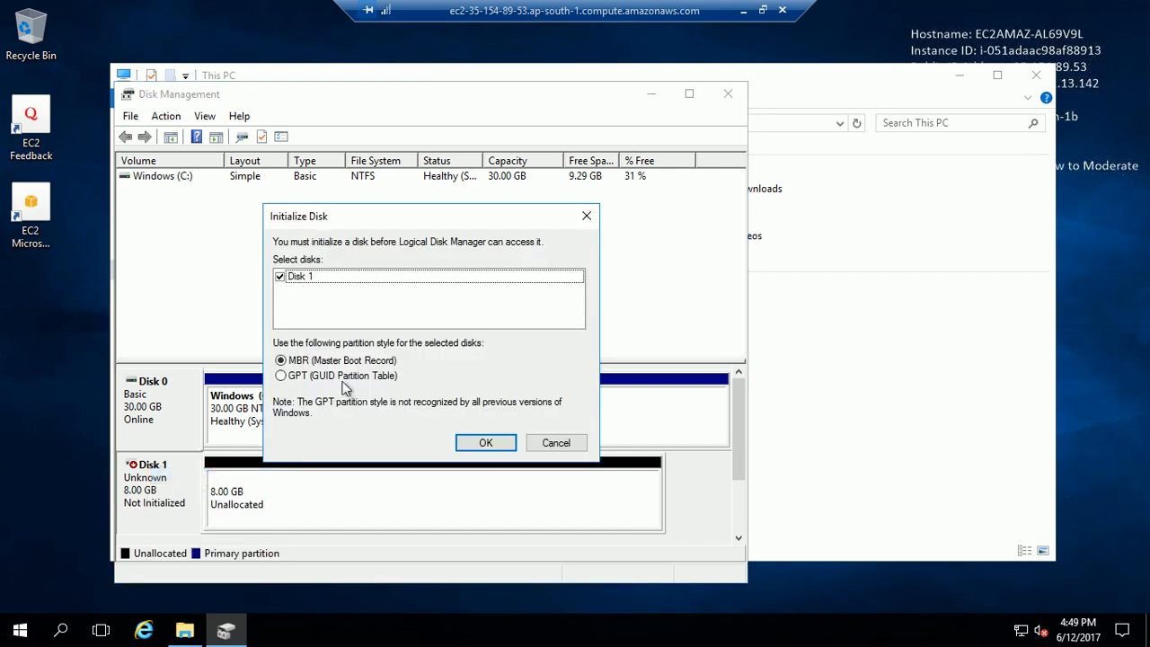
click(281, 376)
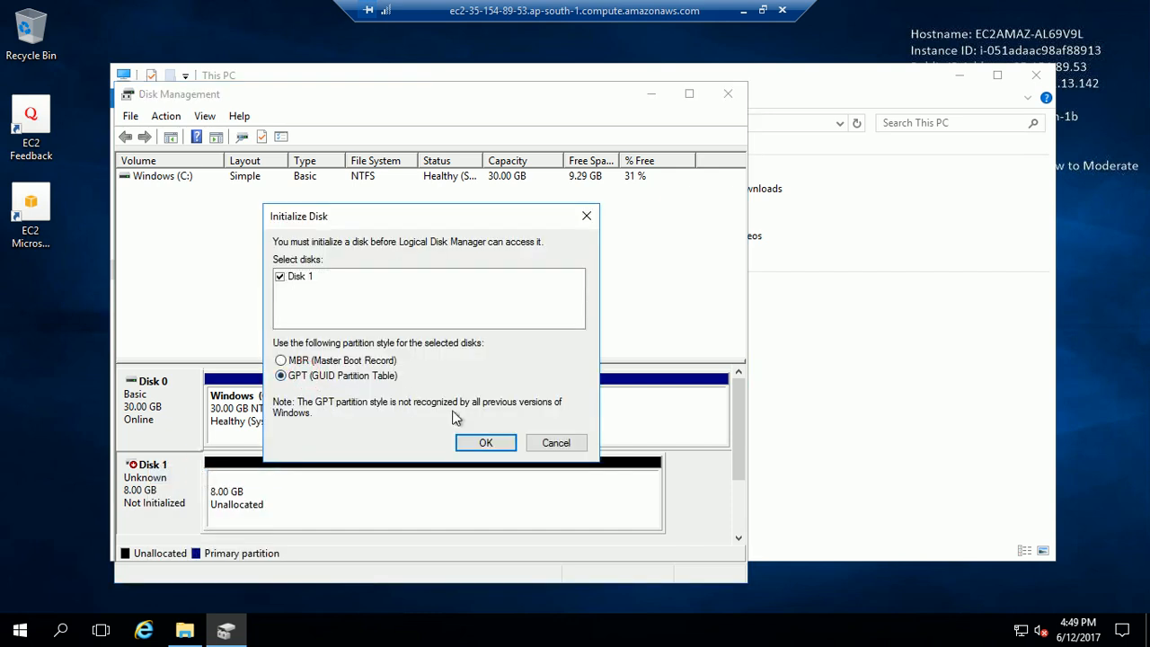
click(485, 442)
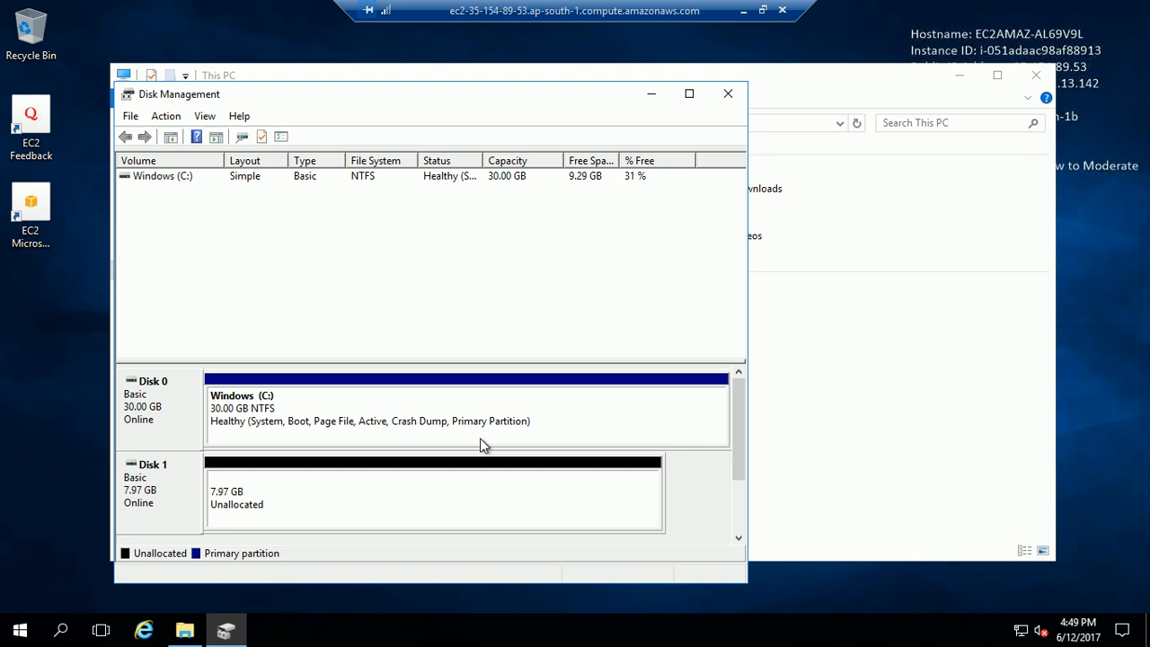
Step: Convert Disk 1 from a basic to a dynamic disk, leaving Disk 0 unselected
right_click(131, 475)
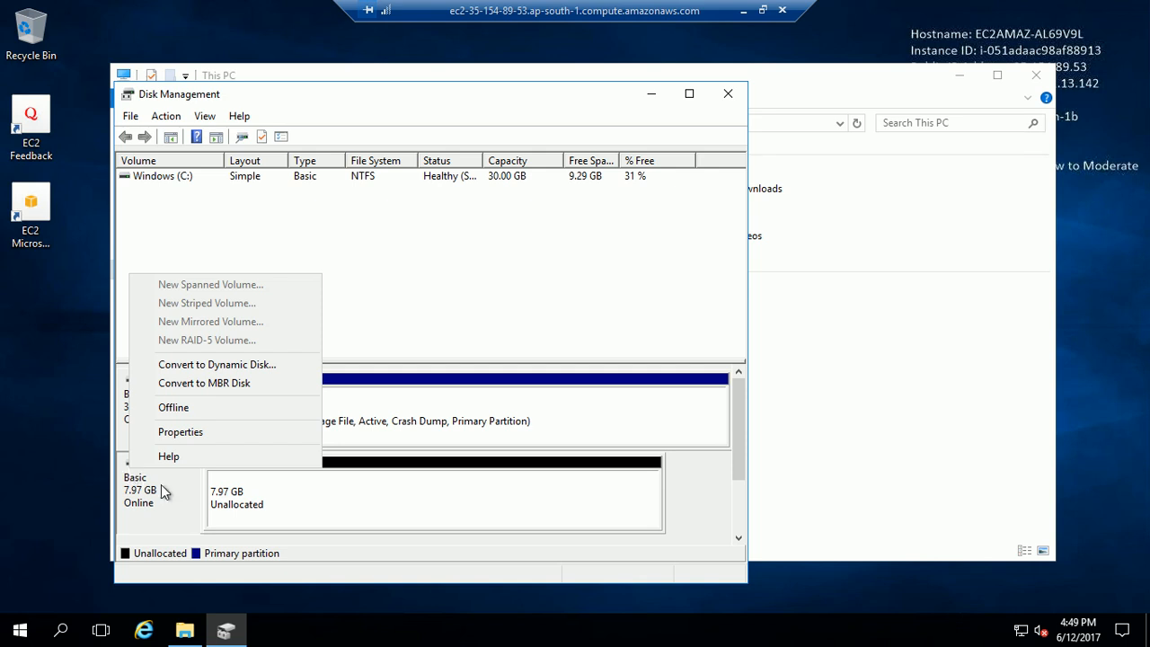
click(213, 367)
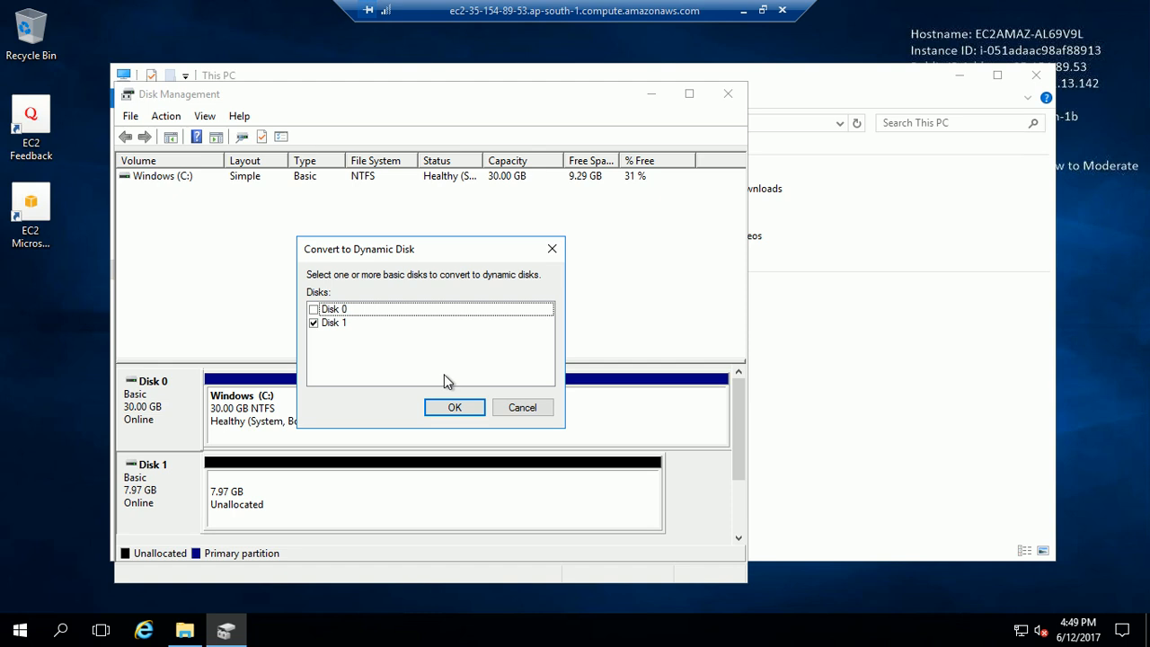
click(455, 407)
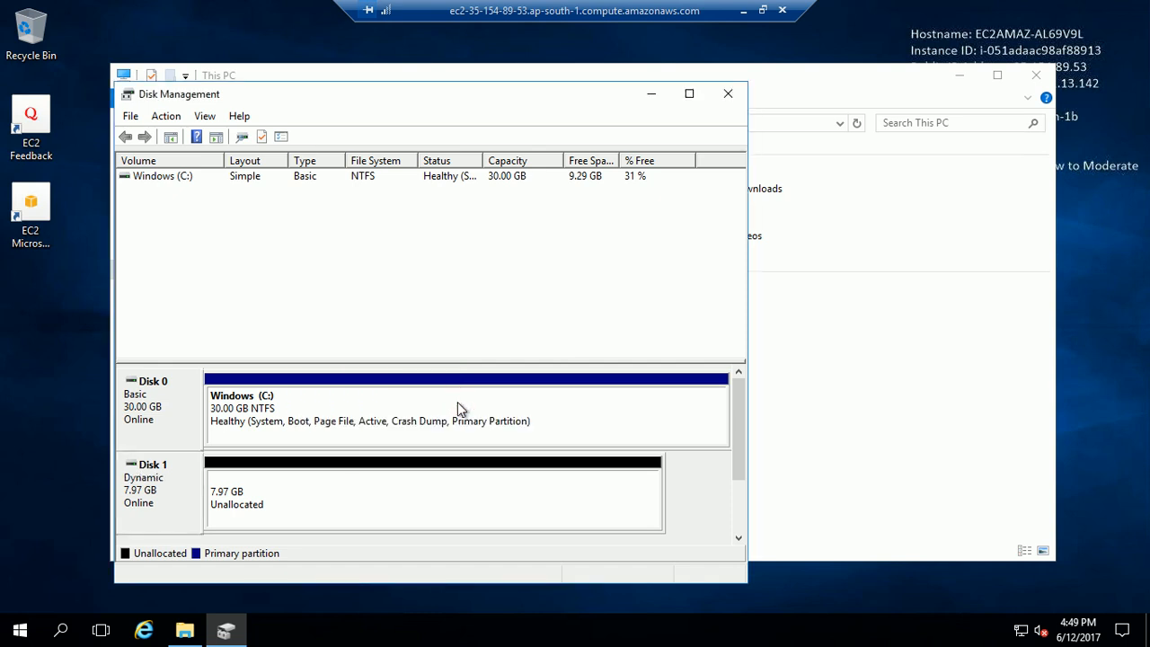
Step: Convert the dynamic Disk 1 to the MBR partition style
right_click(148, 486)
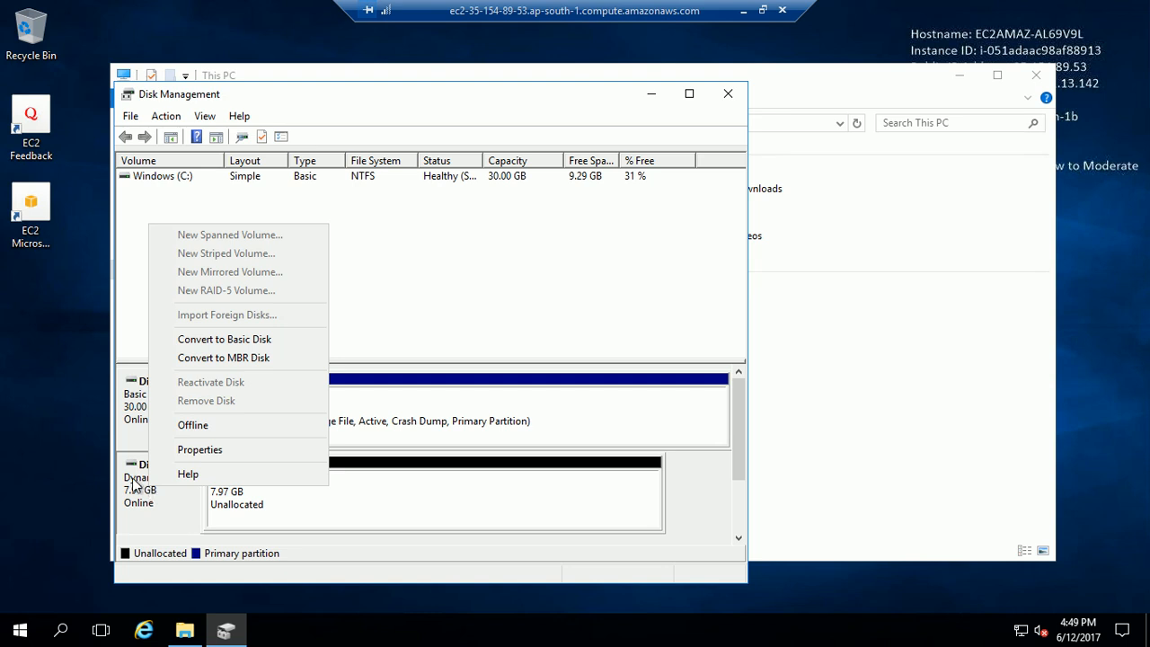
right_click(133, 482)
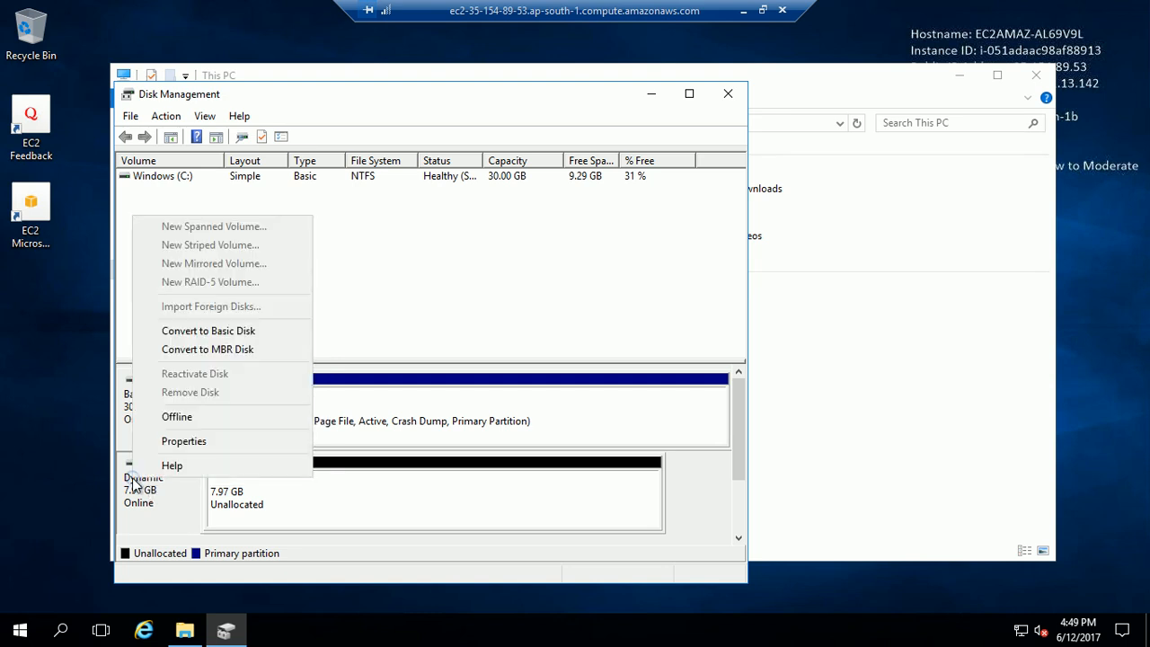
click(194, 350)
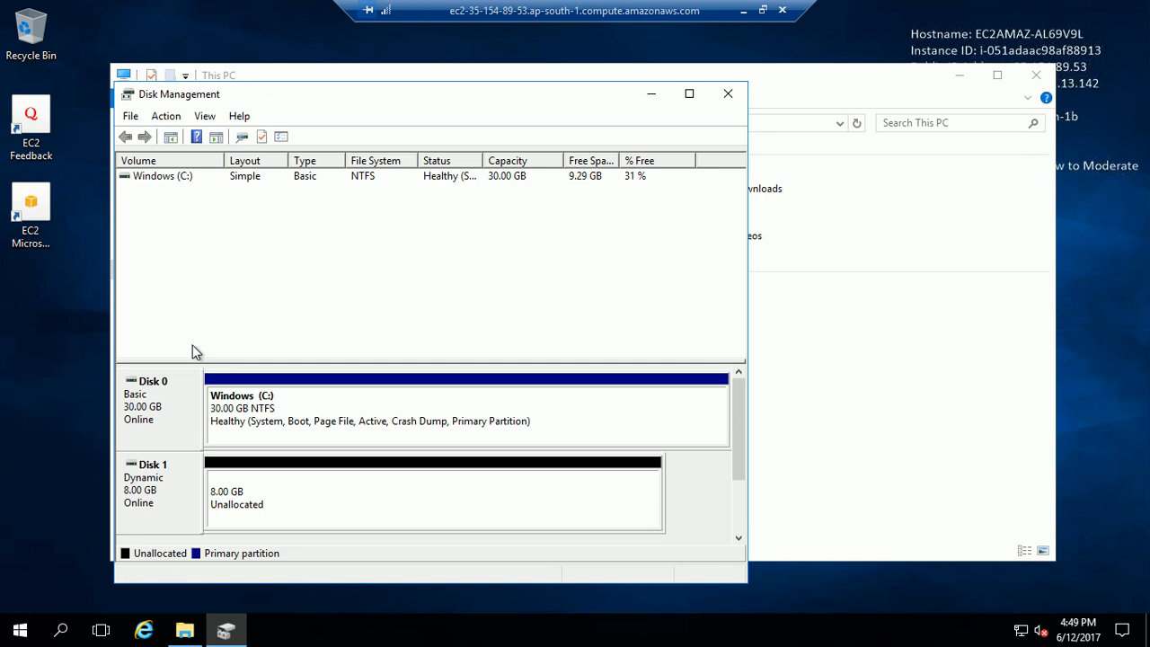
Step: Review the available options for Disk 1 and its unallocated space, and convert the disk back to GPT
right_click(130, 474)
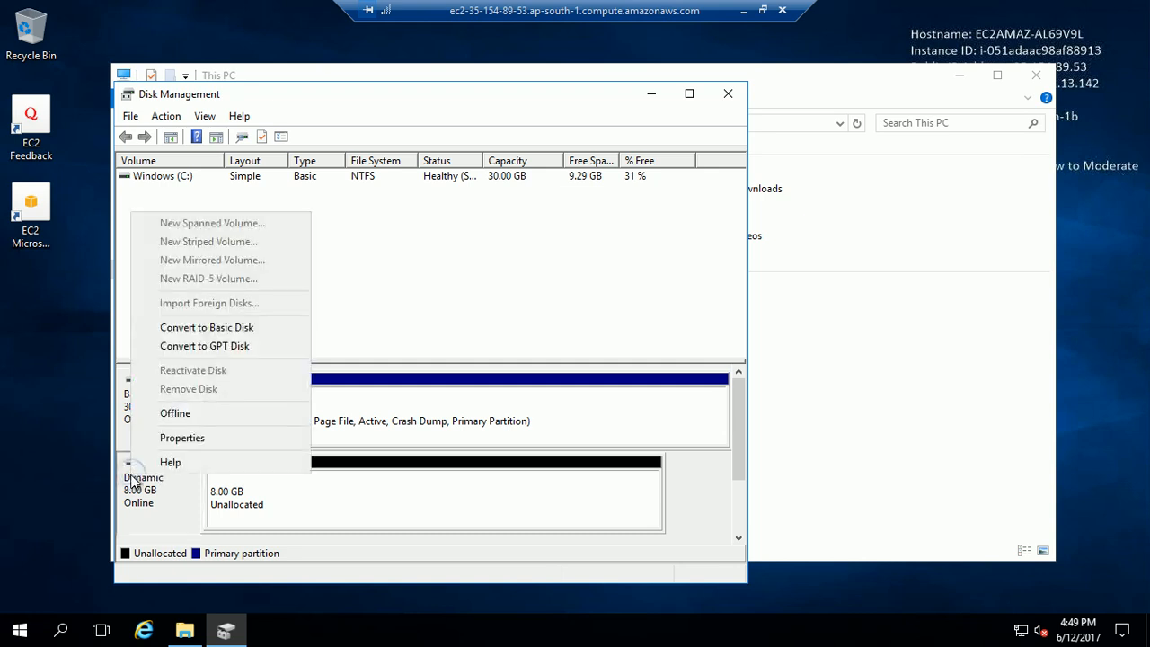
click(296, 512)
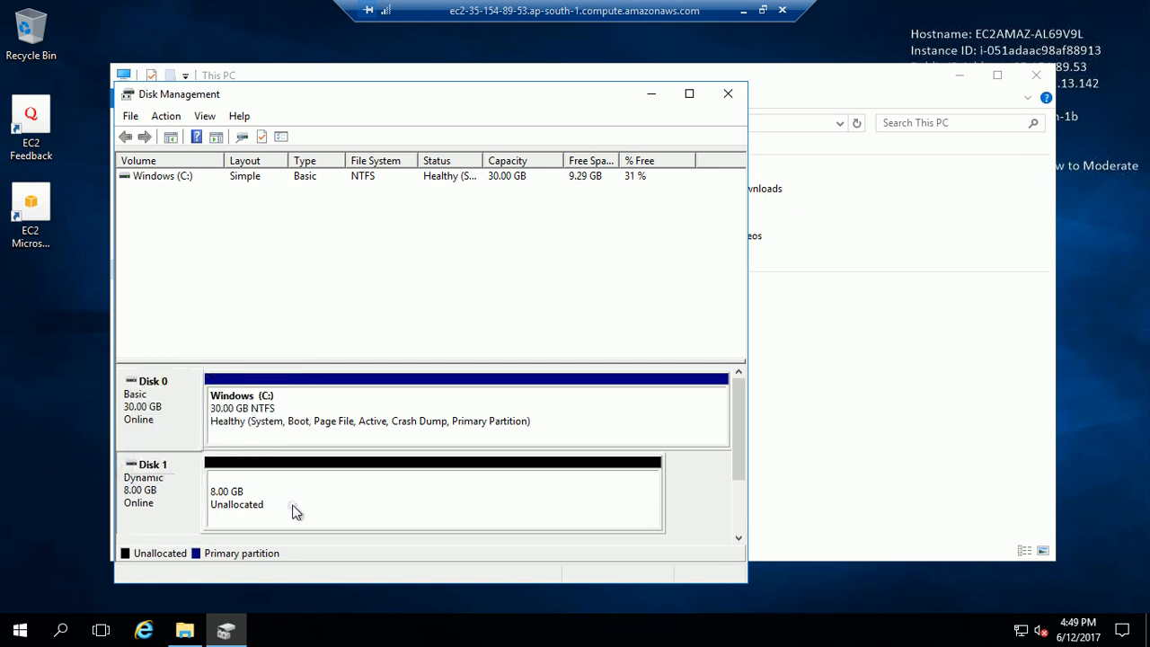
right_click(296, 512)
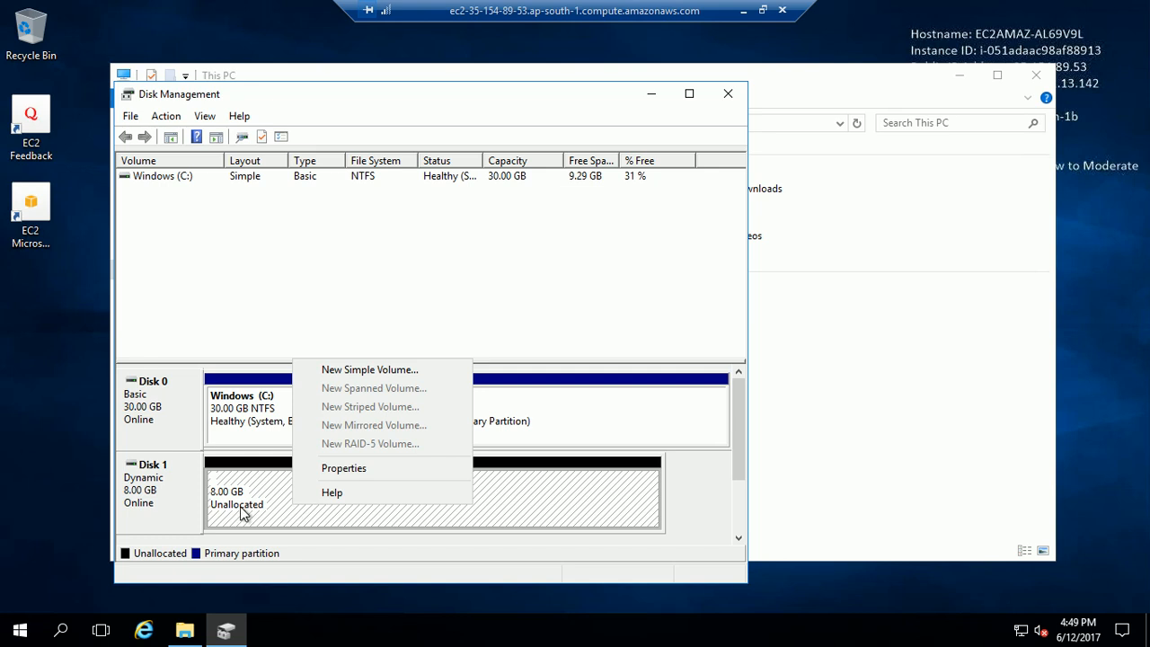
click(148, 478)
right_click(146, 476)
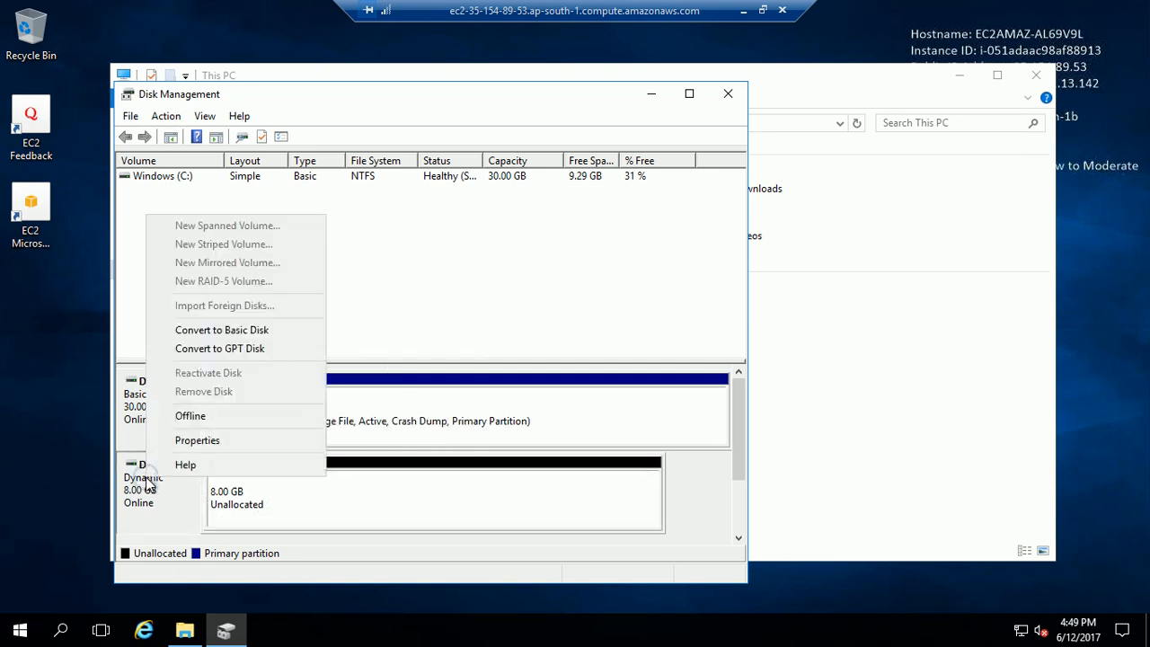
click(232, 351)
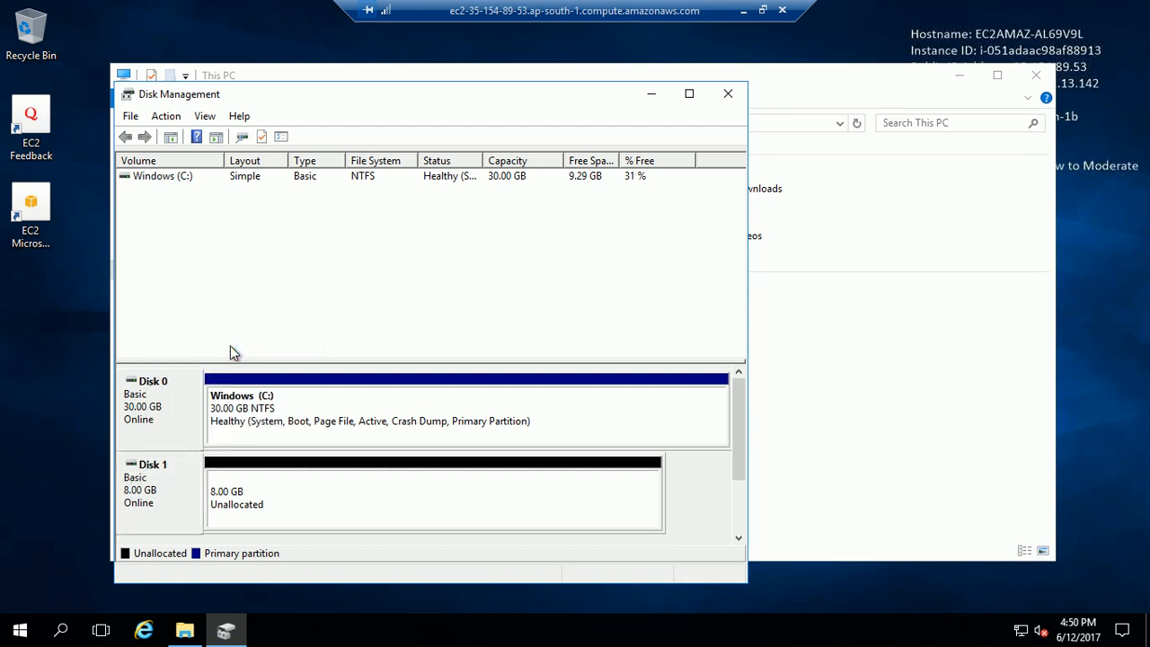
Step: Create an 8158 MB simple volume on Disk 1 with drive letter D, quick-formatted as NTFS with the label New Volume
right_click(276, 500)
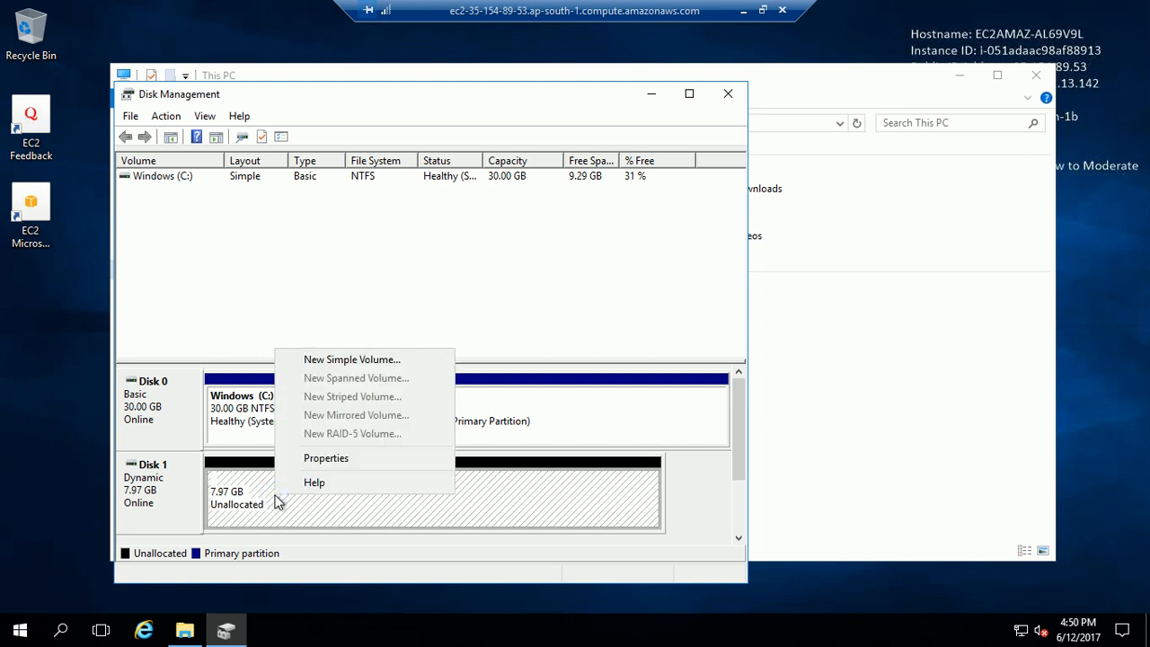
right_click(224, 500)
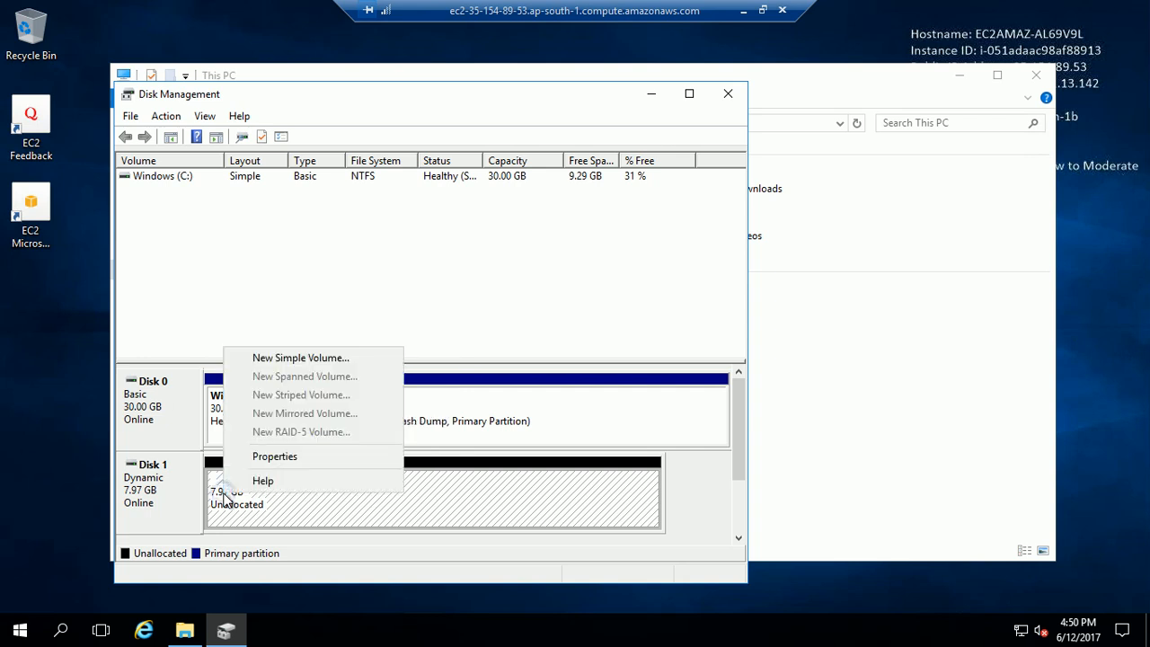
click(310, 360)
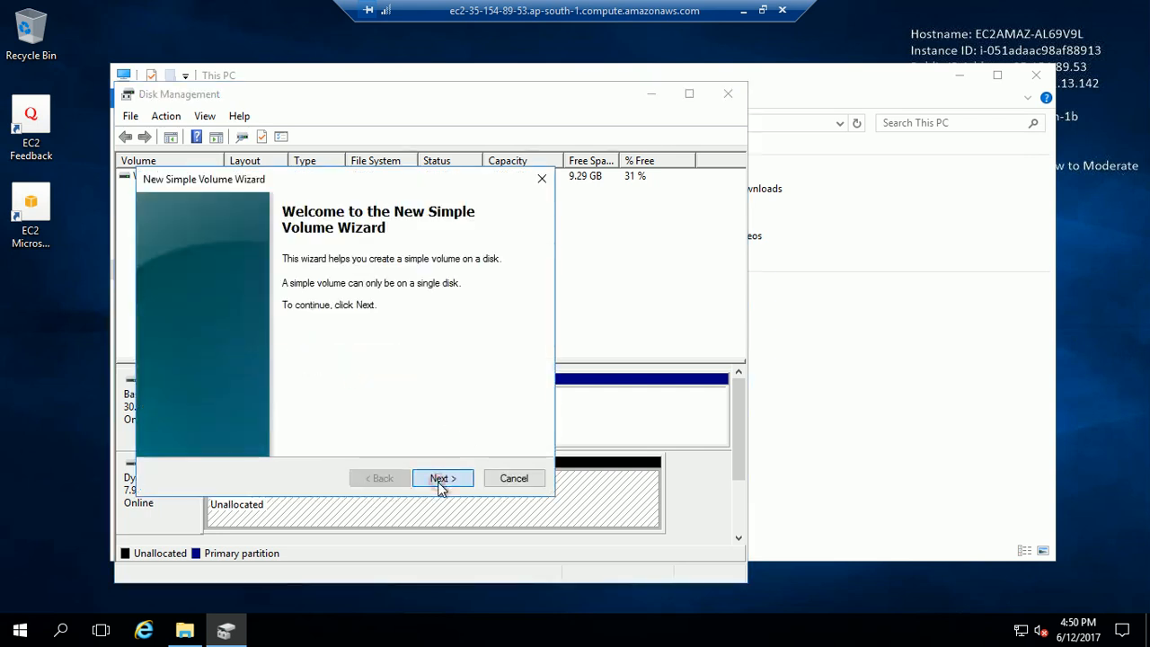
click(440, 479)
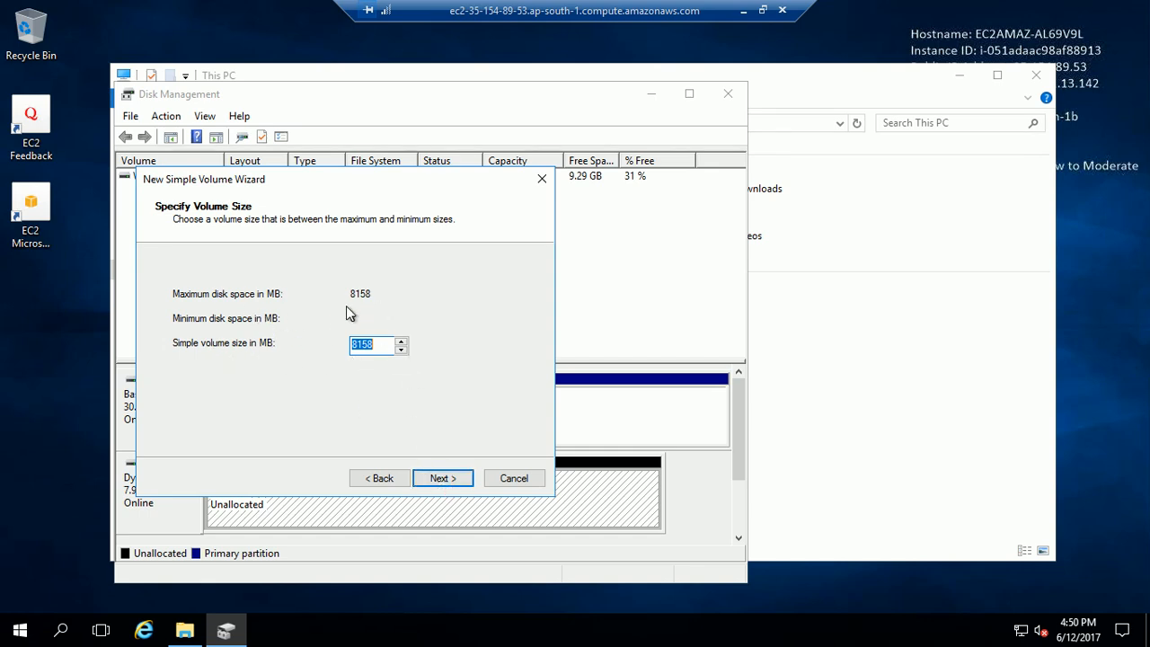
click(444, 477)
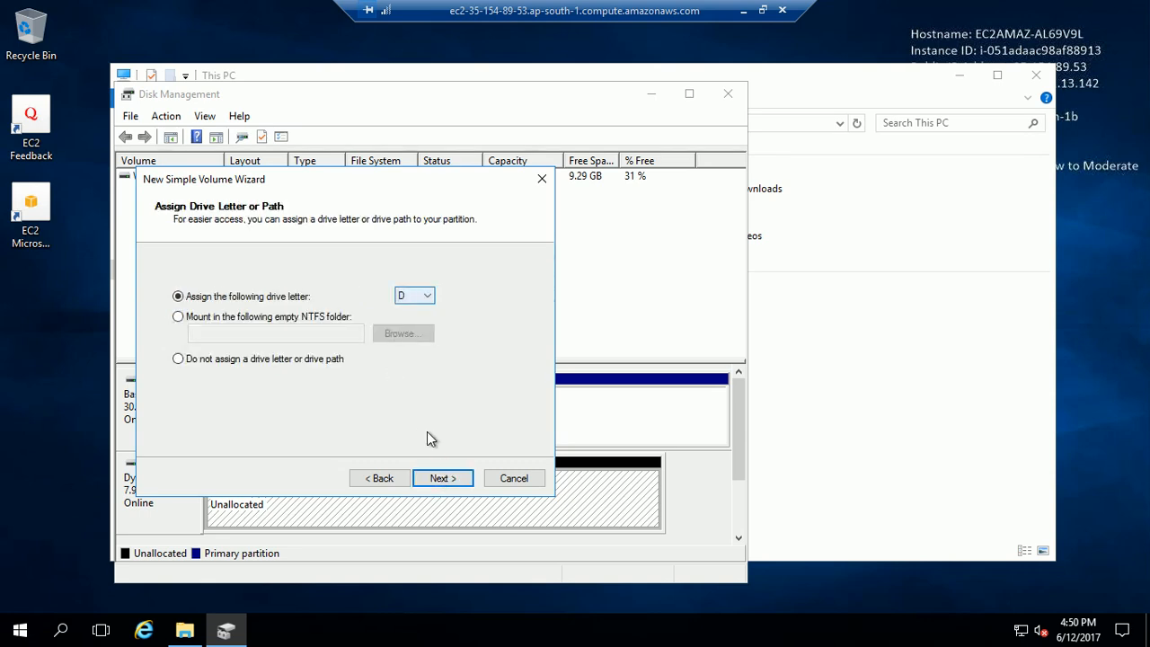
click(458, 478)
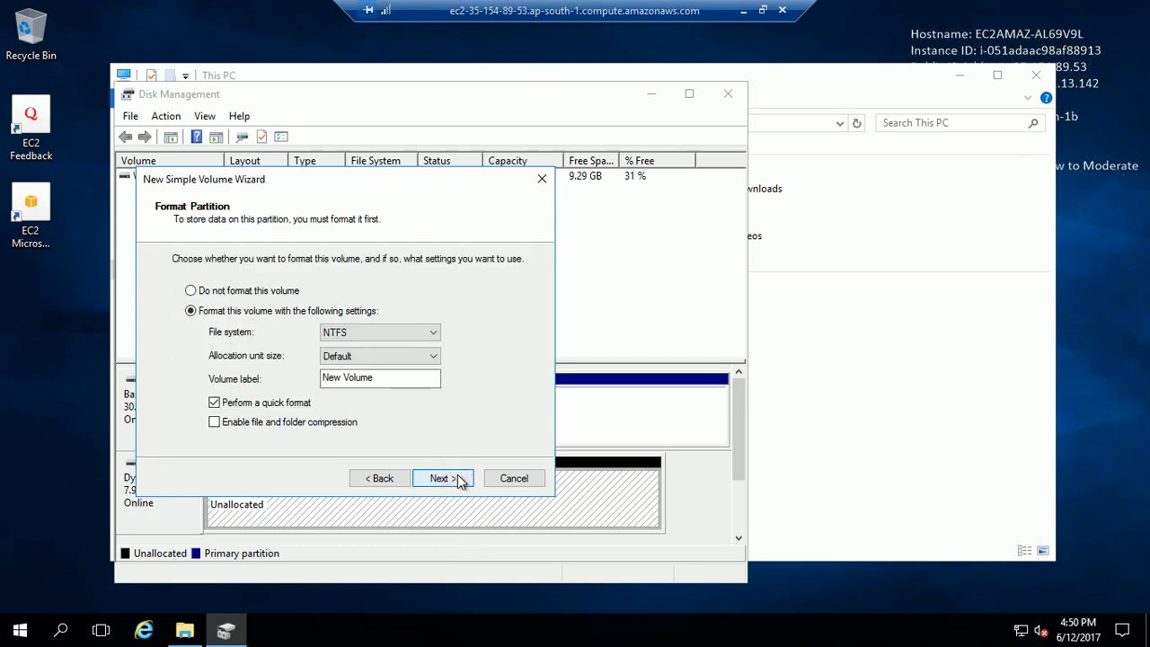
click(458, 478)
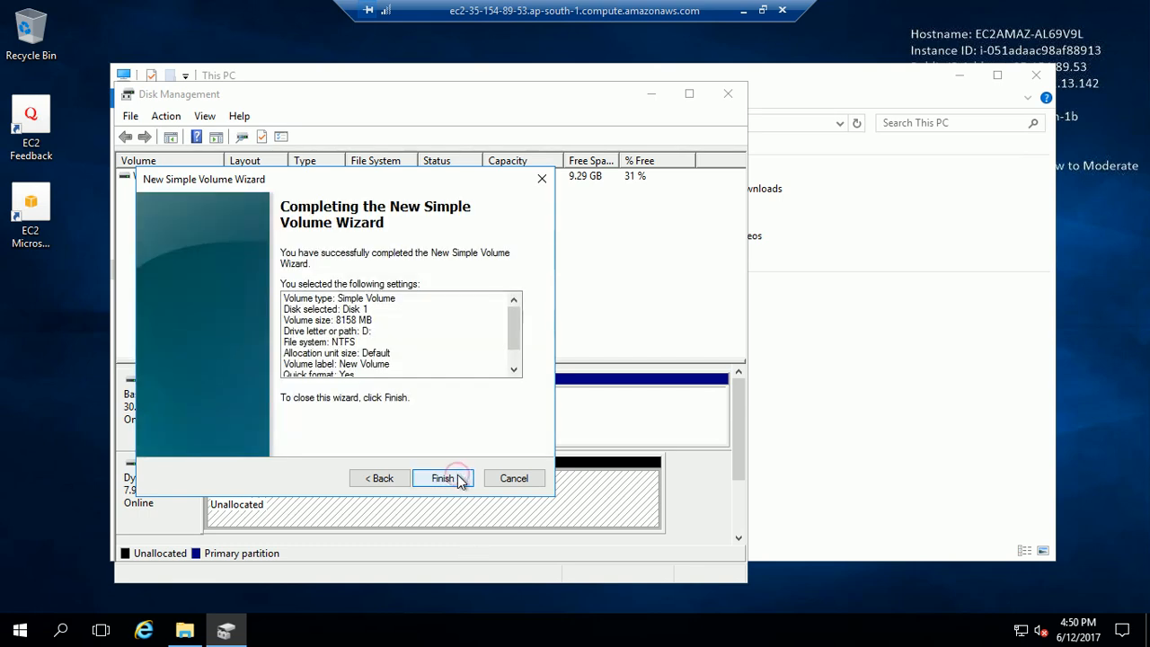
click(459, 480)
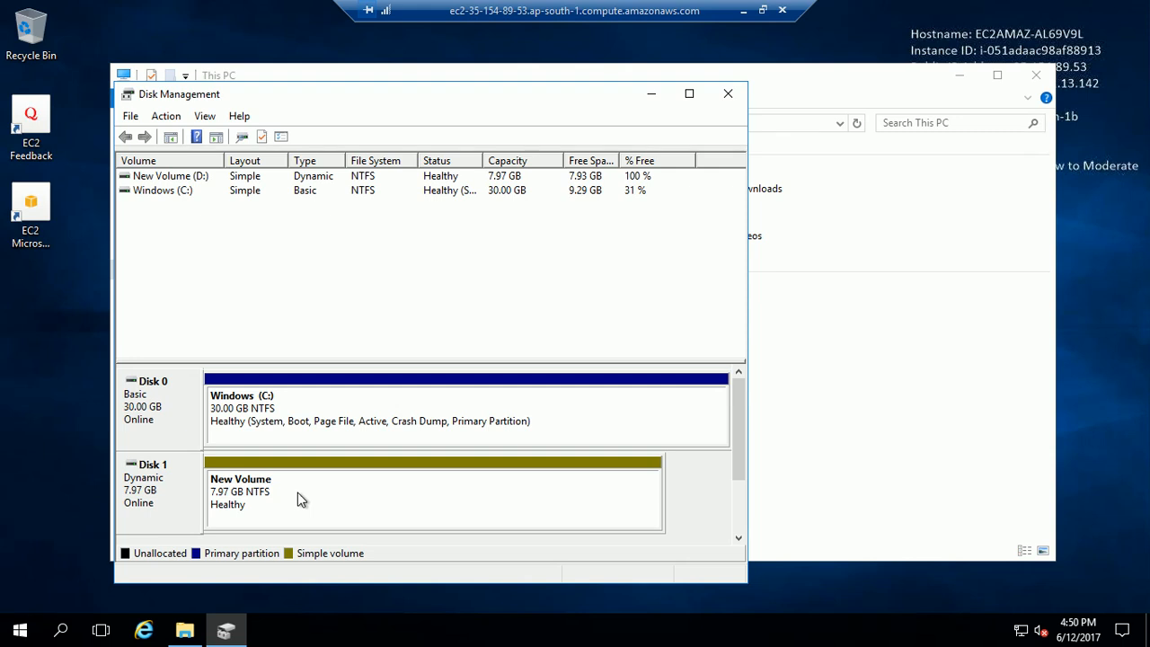
Step: Return to File Explorer, inspect the contents of New Volume (D:), and check Network, dismissing the network discovery message
click(868, 357)
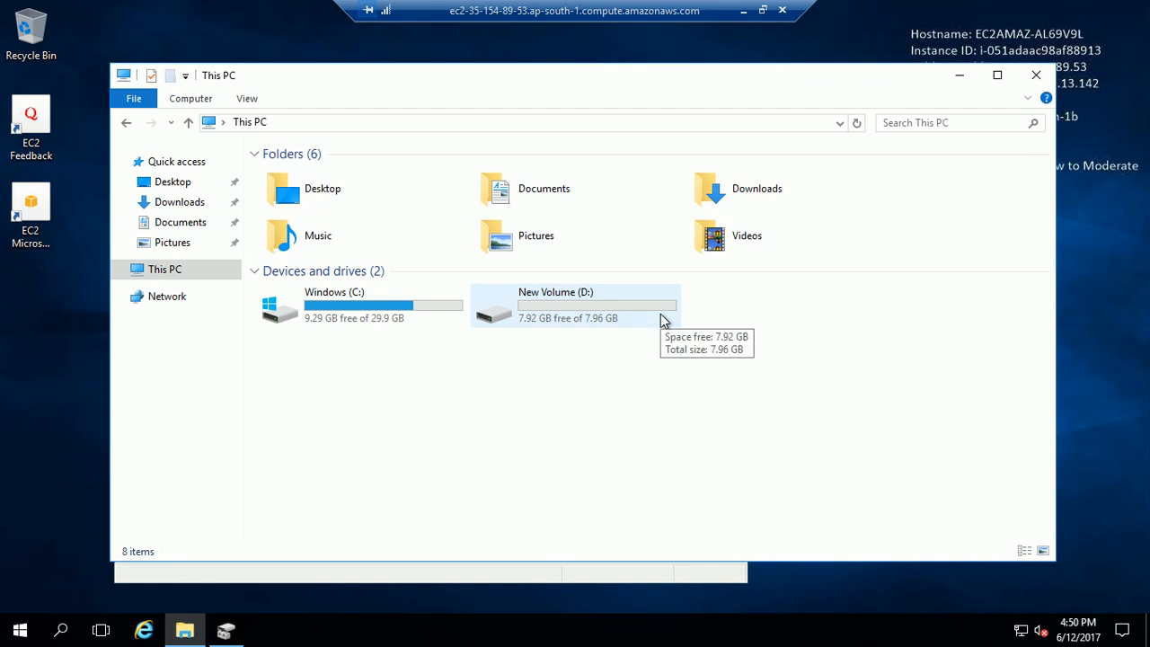
double_click(571, 311)
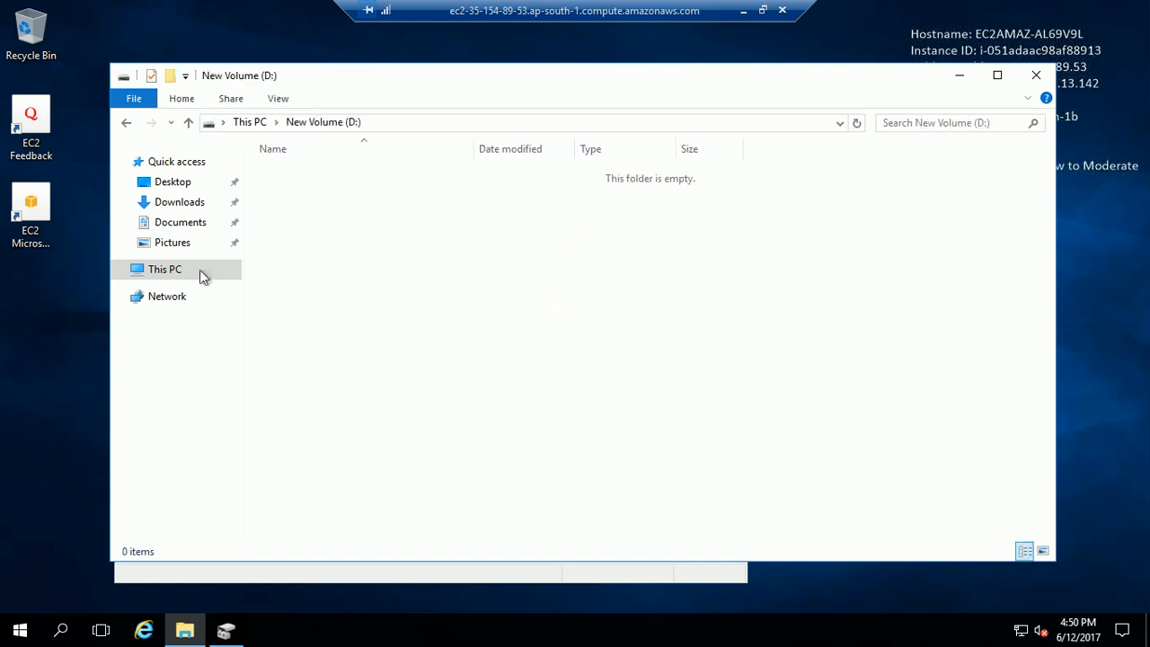
click(165, 298)
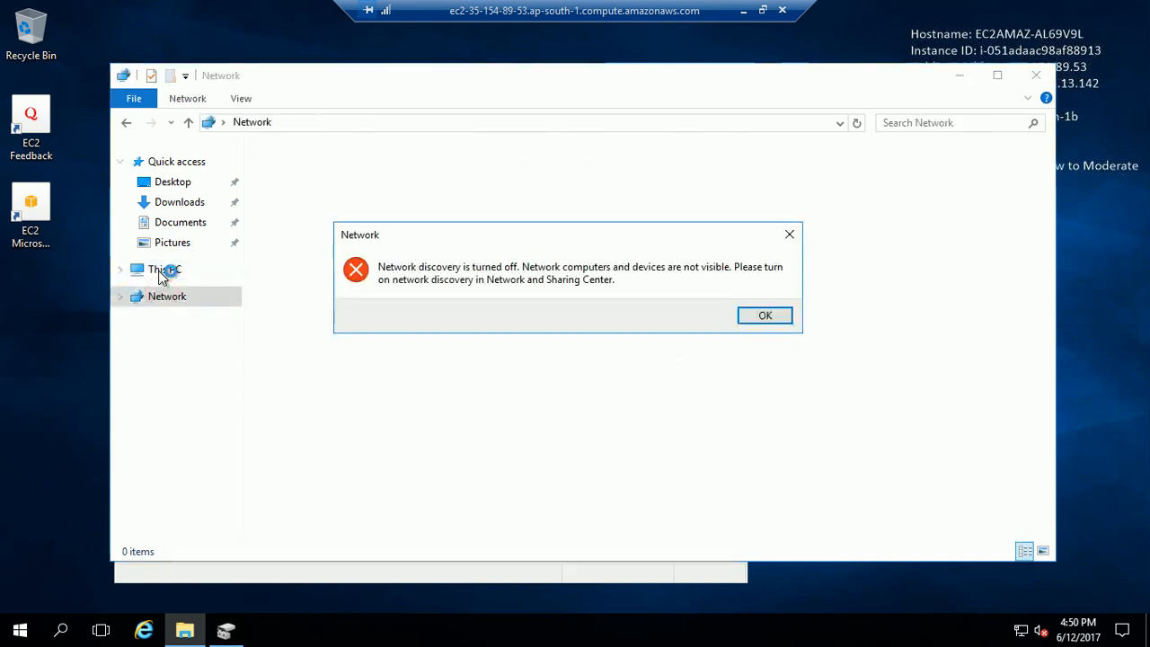
click(791, 234)
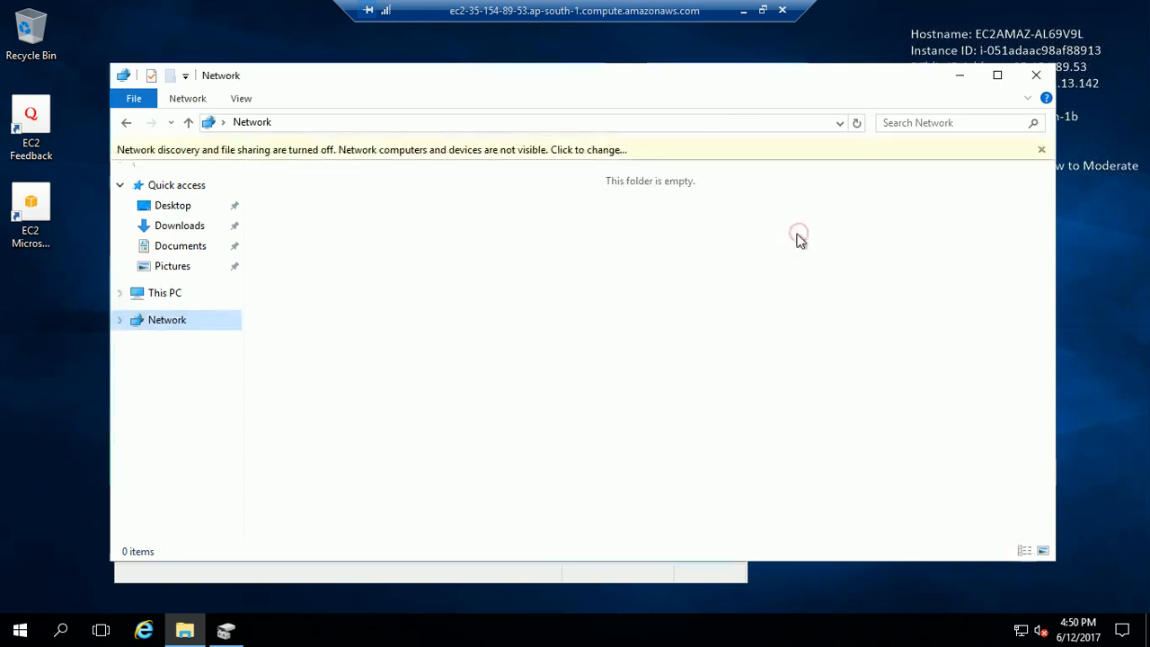
Step: Check New Volume (D:) in This PC, and detach the 8 GiB volume in the EC2 console
click(163, 296)
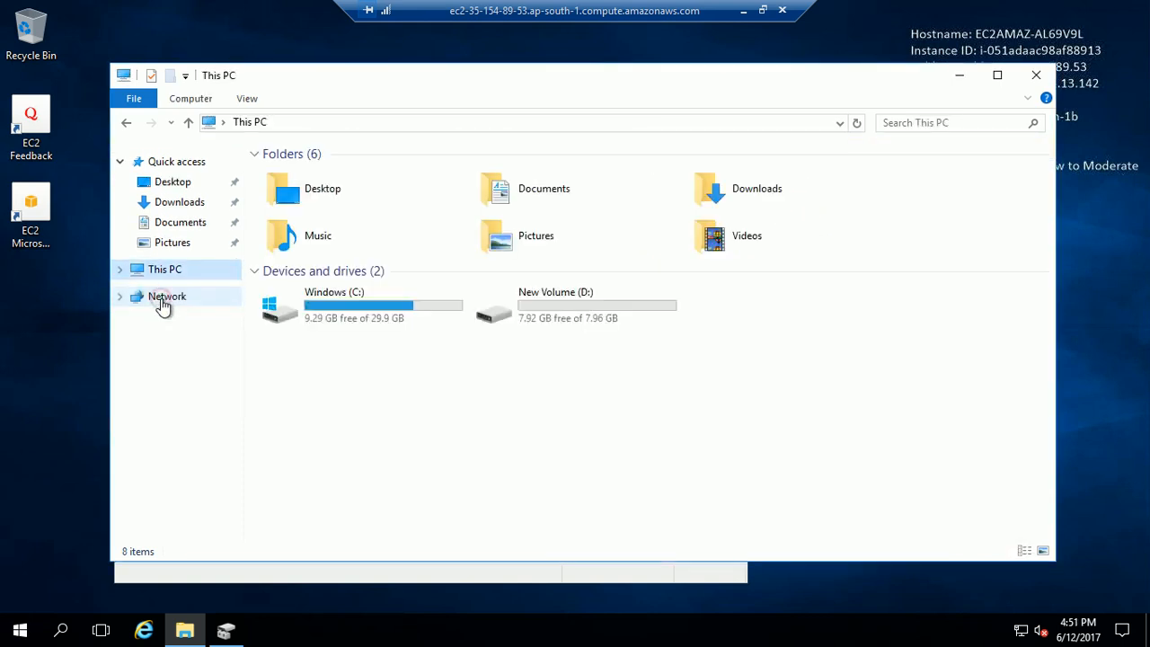
click(559, 322)
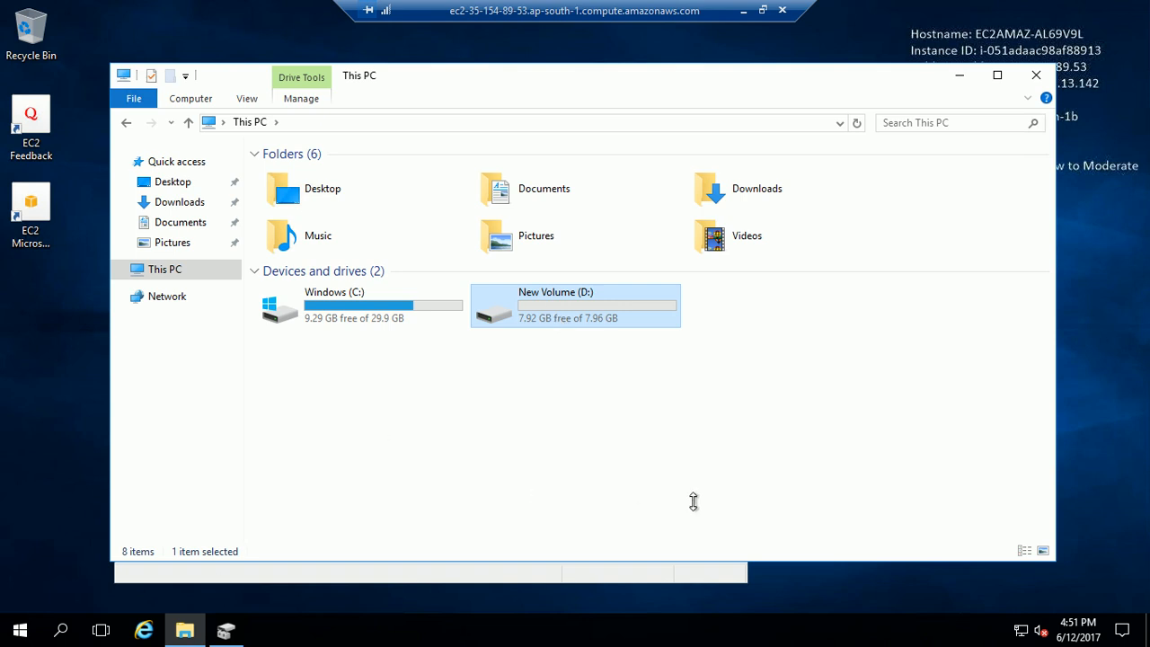
click(743, 11)
mouse_move(277, 257)
click(341, 138)
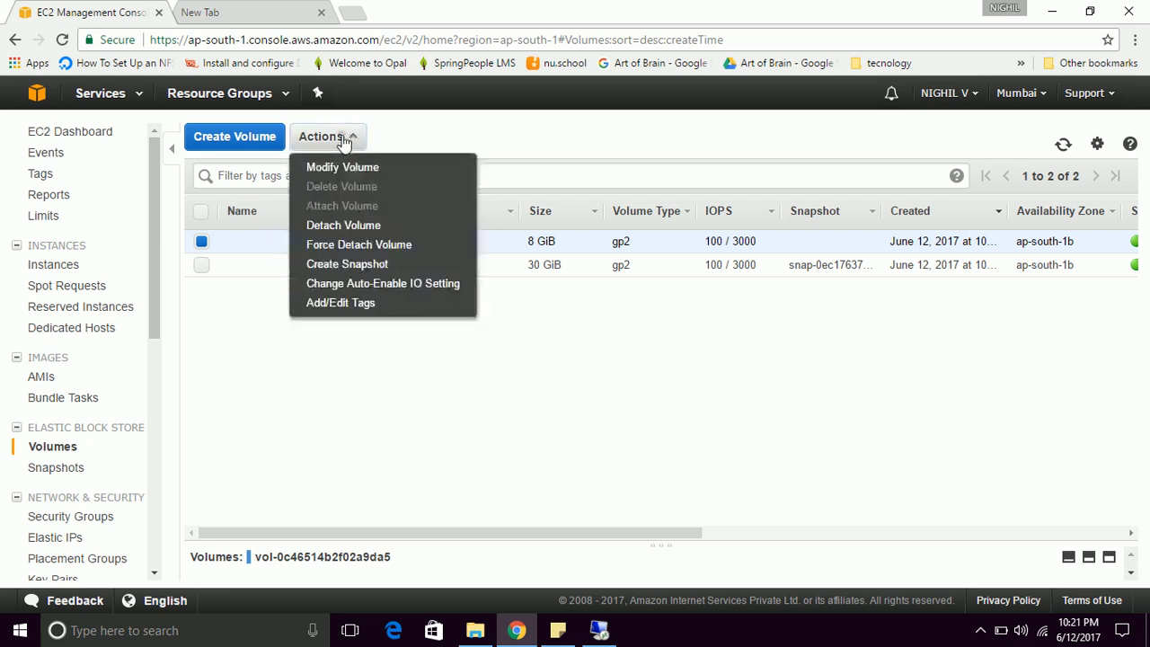
click(371, 225)
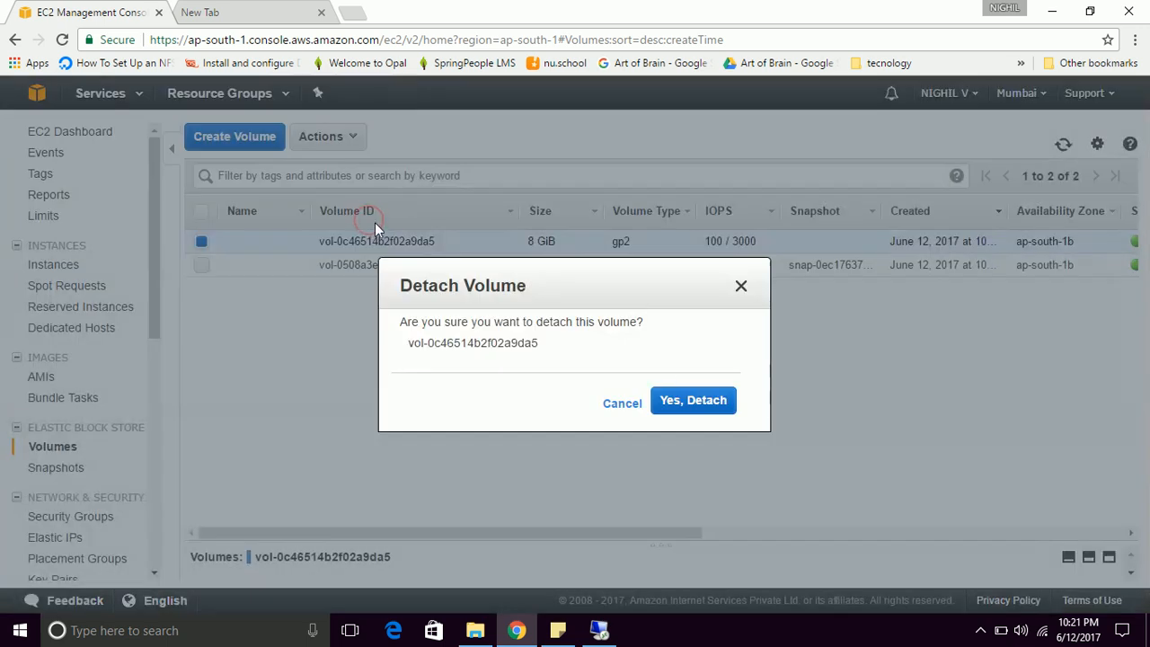
click(678, 404)
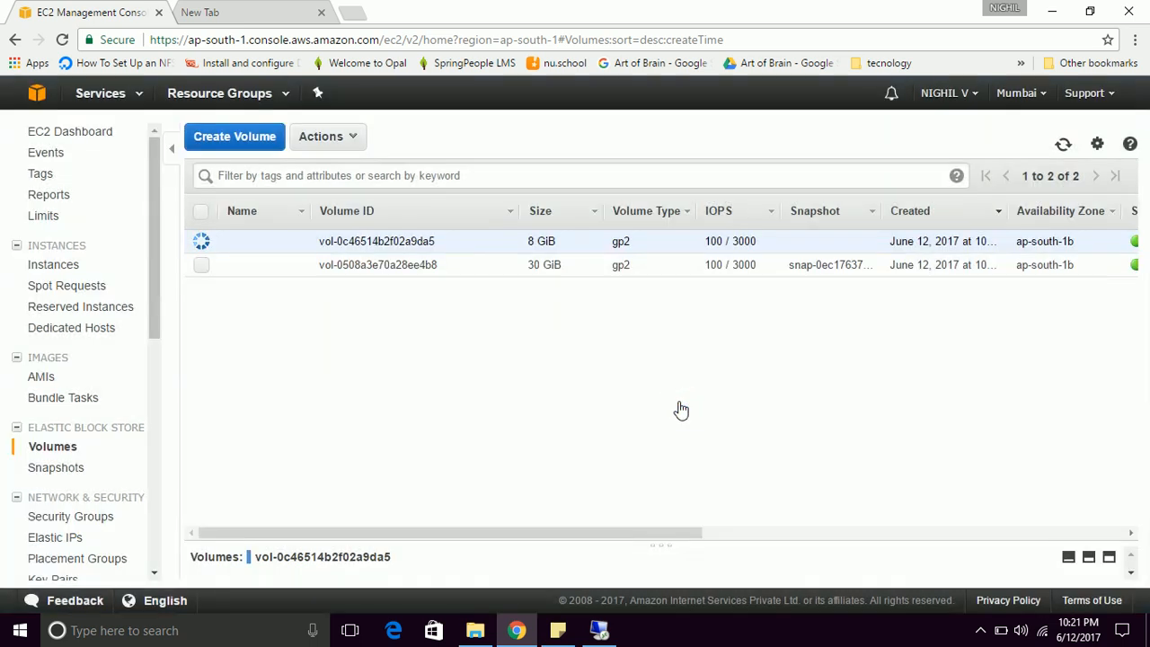
Step: Switch back to the remote desktop session, check the drives listed in This PC, and close File Explorer
click(598, 630)
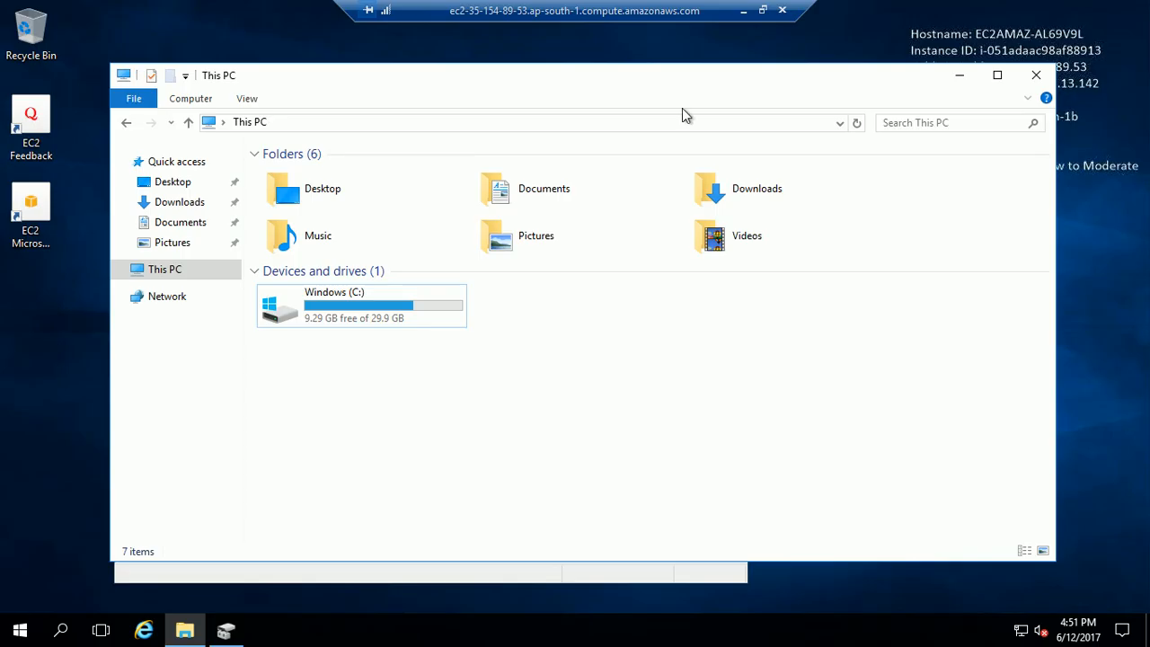
click(389, 310)
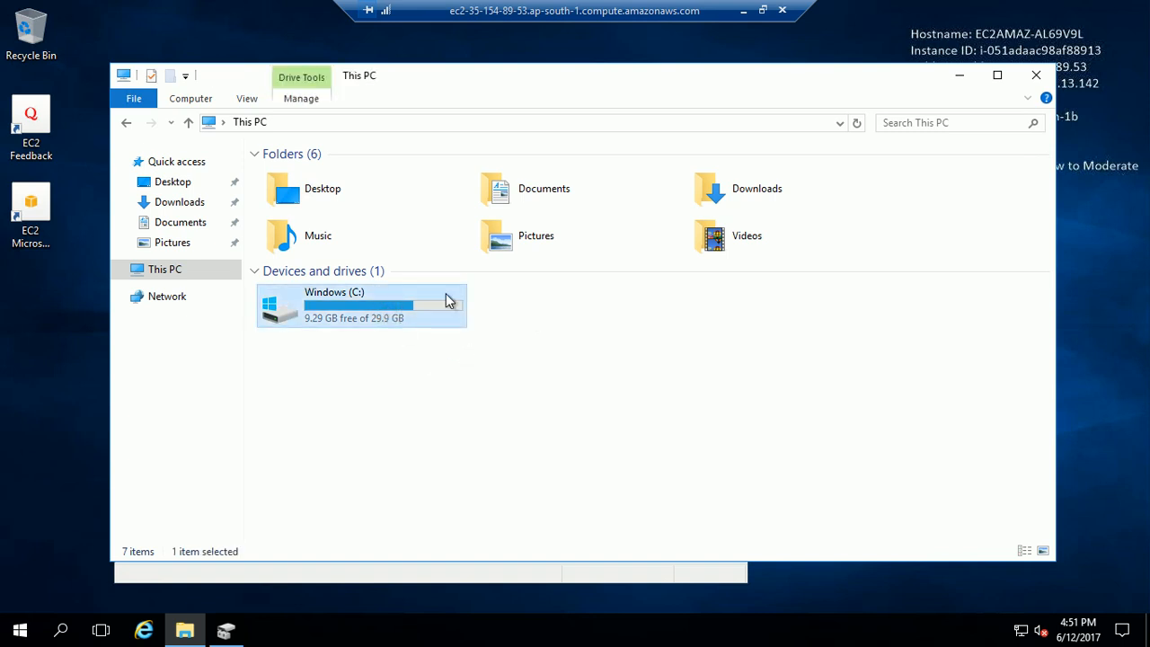
click(1040, 77)
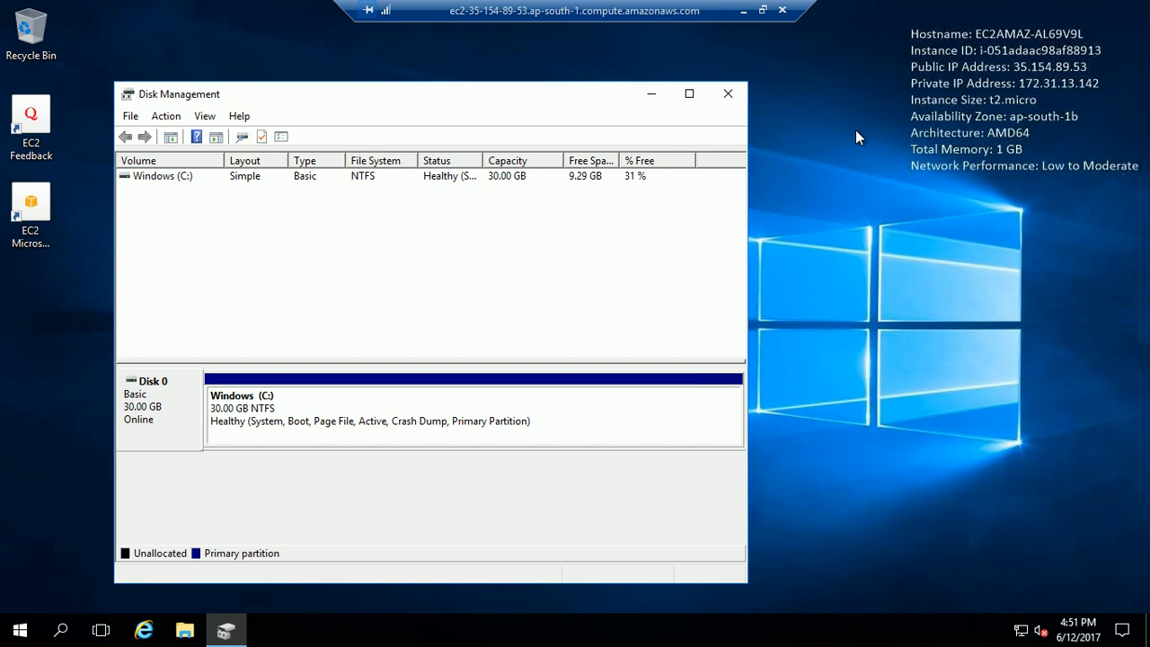
Step: Close Disk Management and disconnect the remote desktop session
click(728, 94)
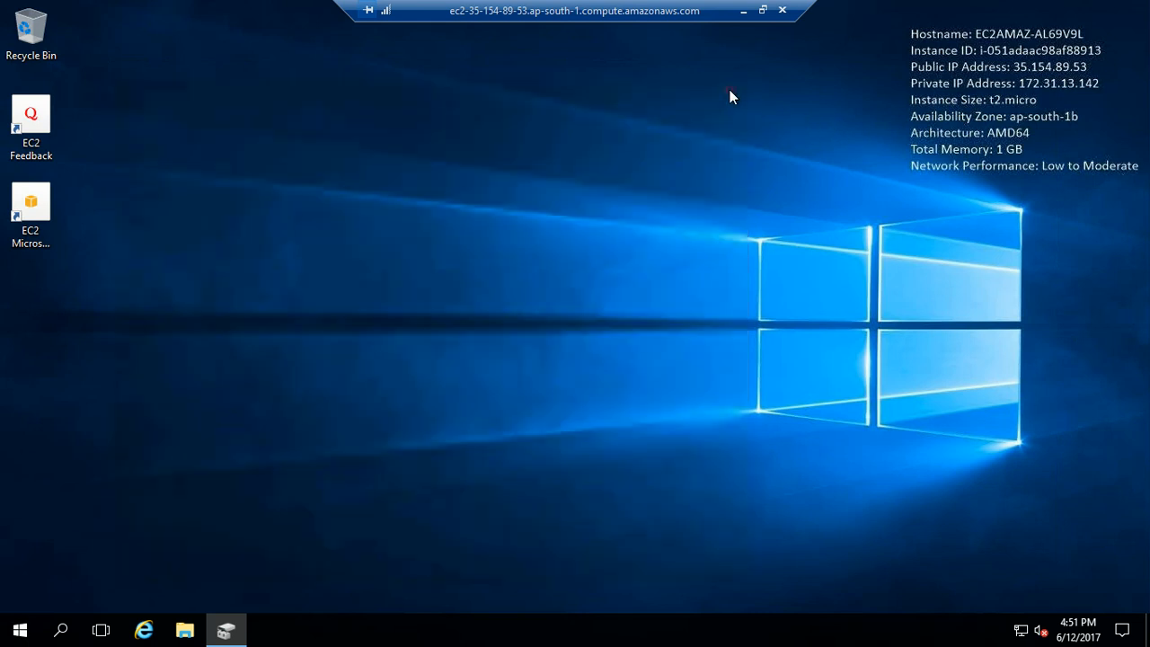
click(784, 11)
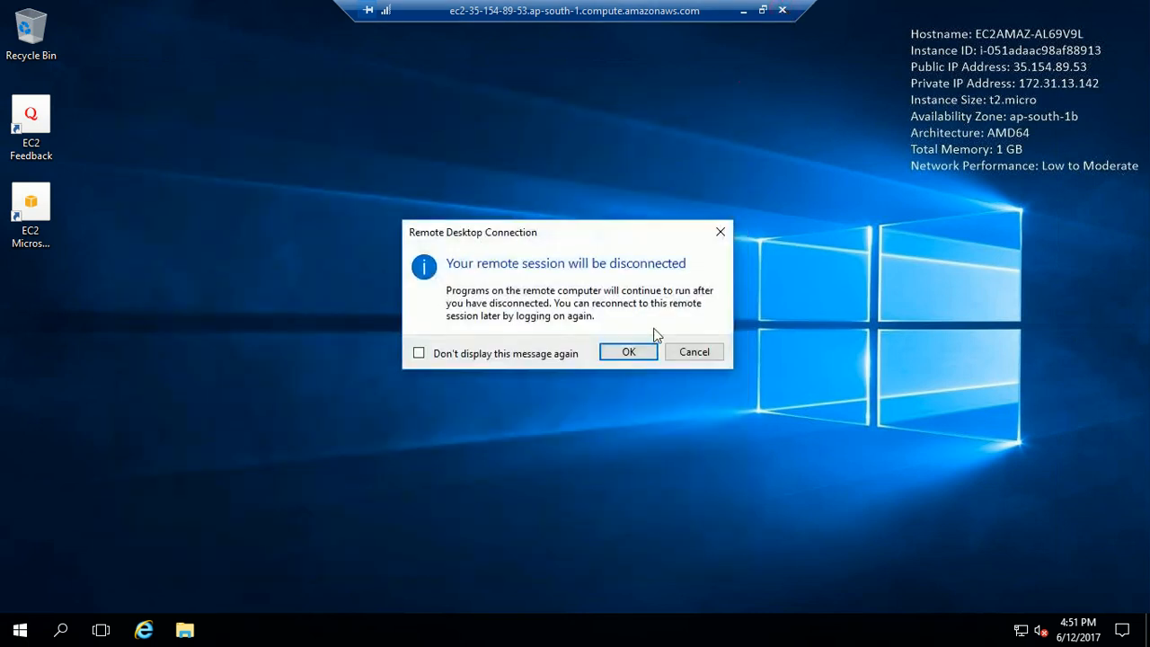
click(629, 352)
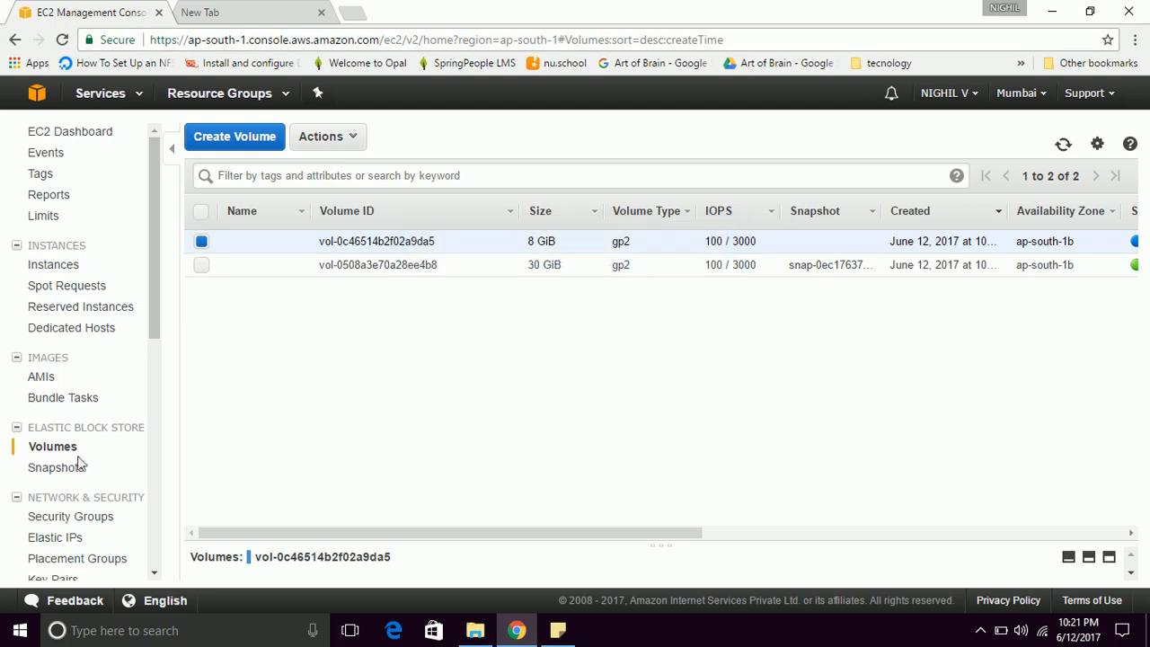
Step: Review the actions available for the running WIndowsEc2 instance in the EC2 instance list
click(77, 272)
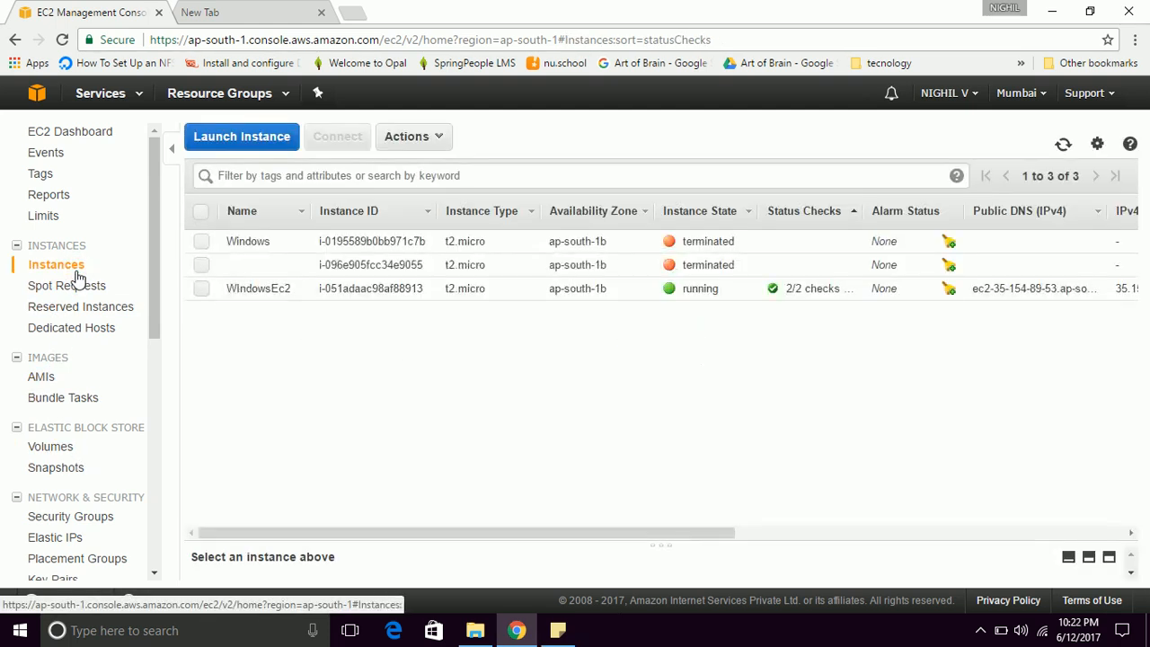
click(202, 288)
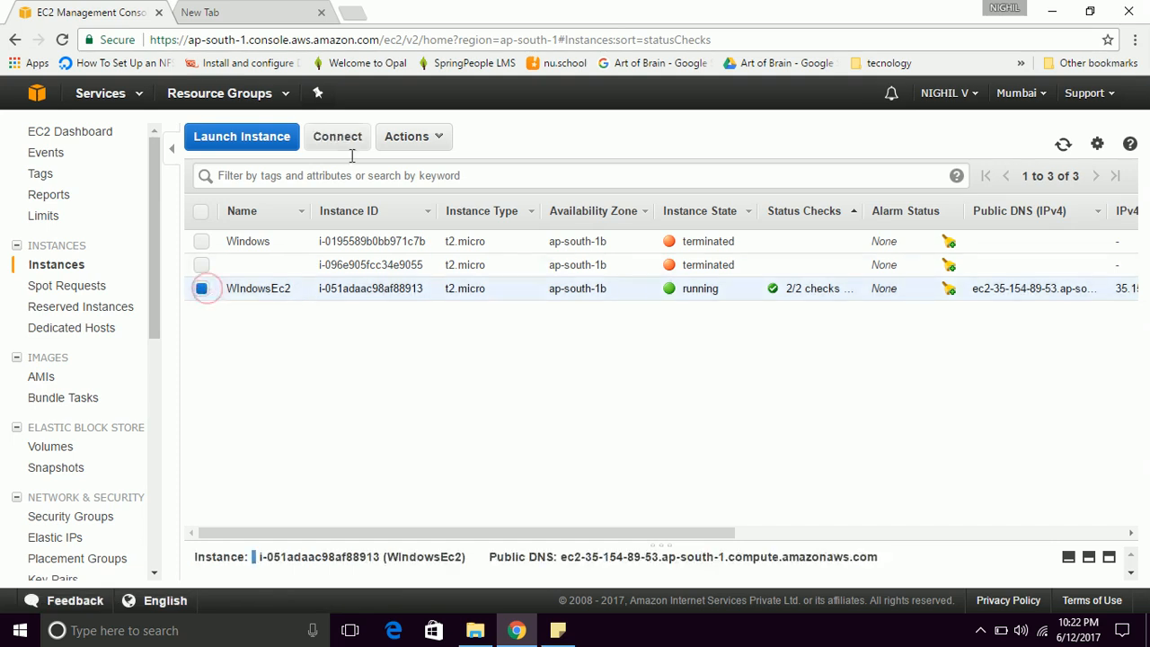
click(408, 146)
mouse_move(500, 259)
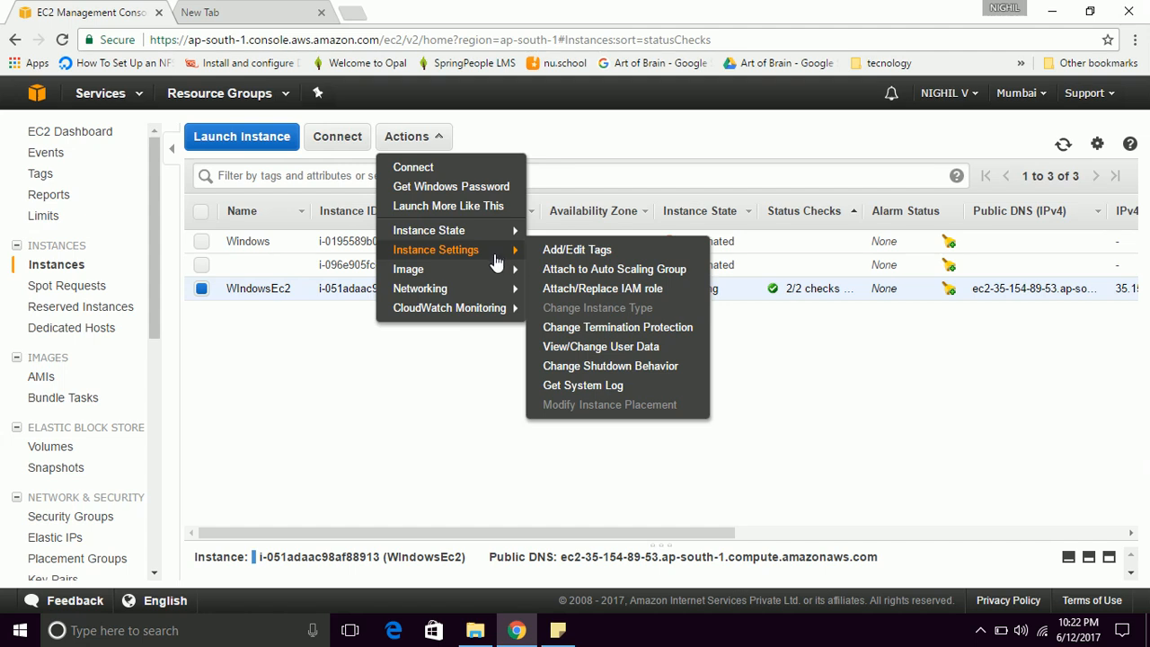
mouse_move(490, 232)
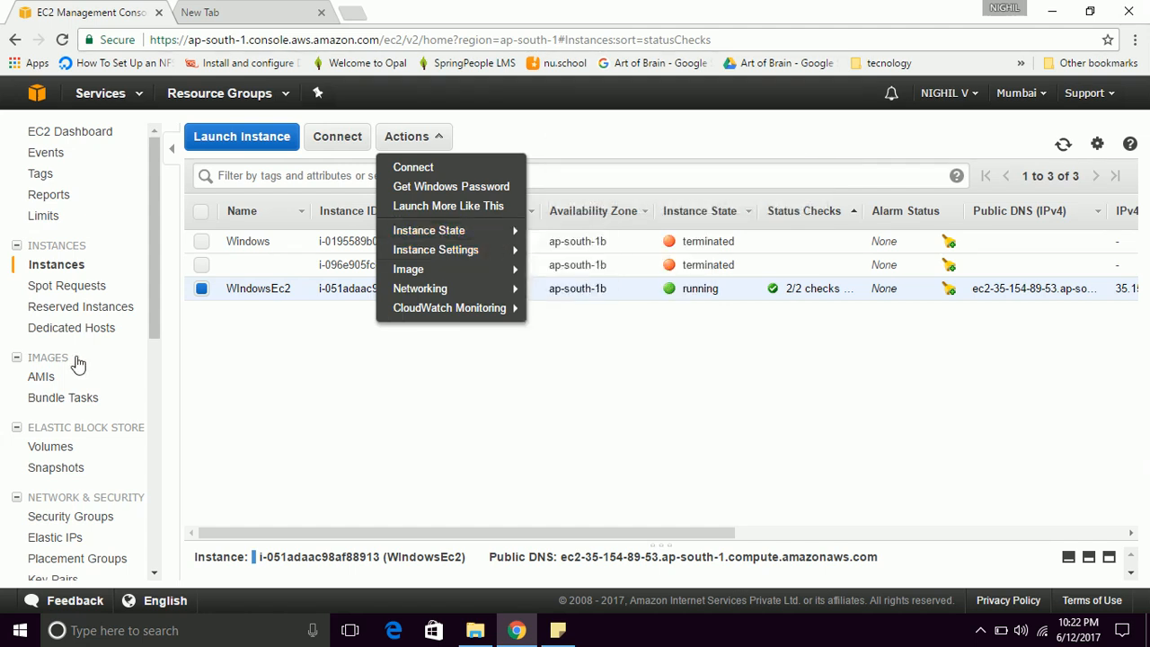
Step: Delete the detached 8 GiB volume from the Elastic Block Store volumes
click(47, 450)
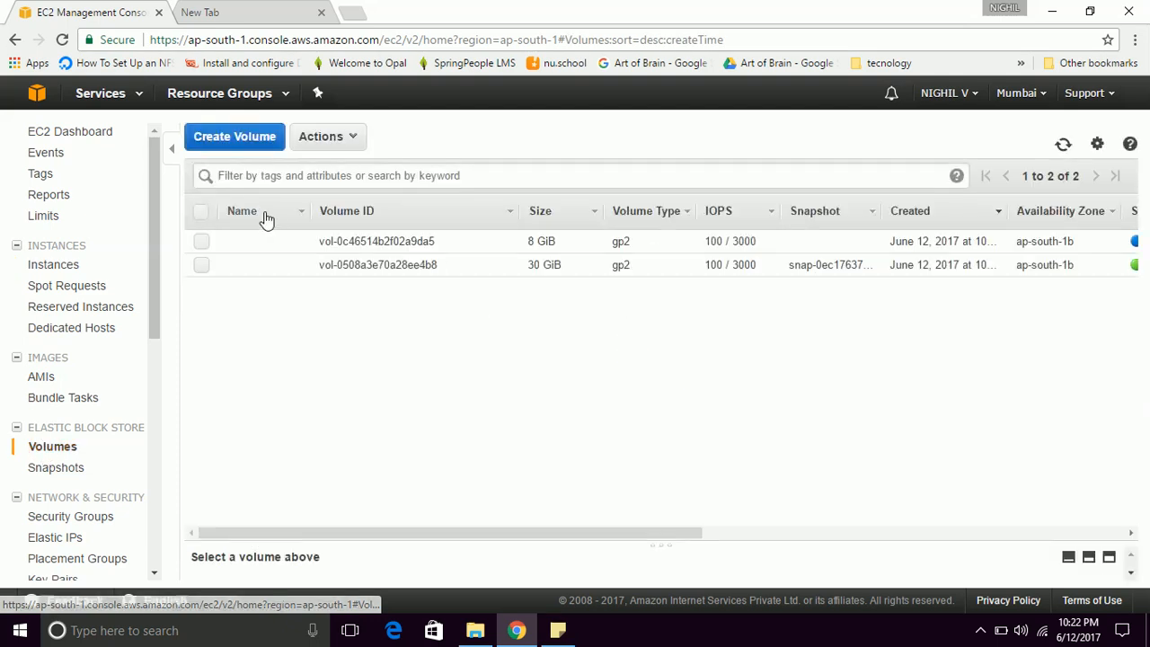
click(202, 241)
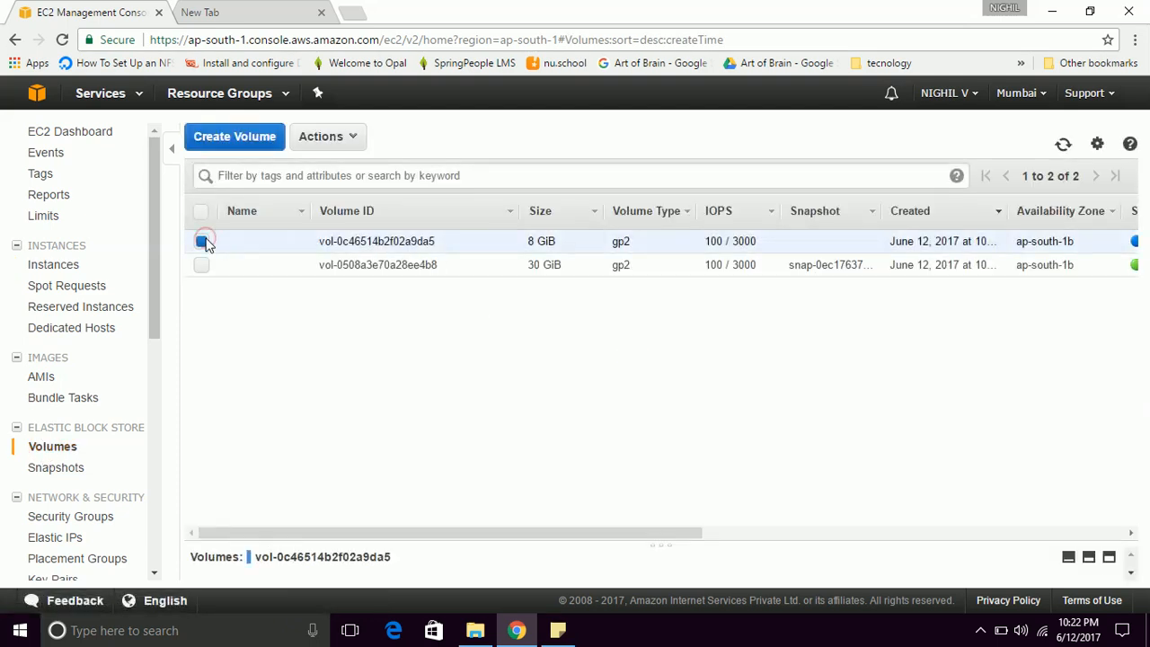
click(342, 144)
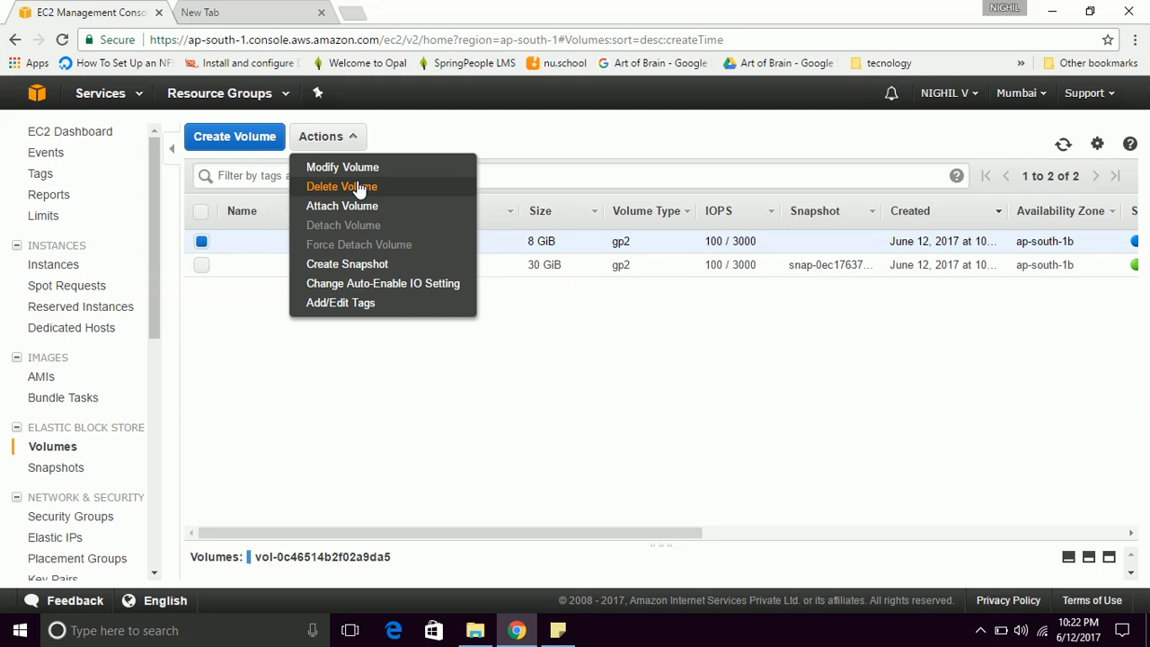
click(360, 187)
click(684, 402)
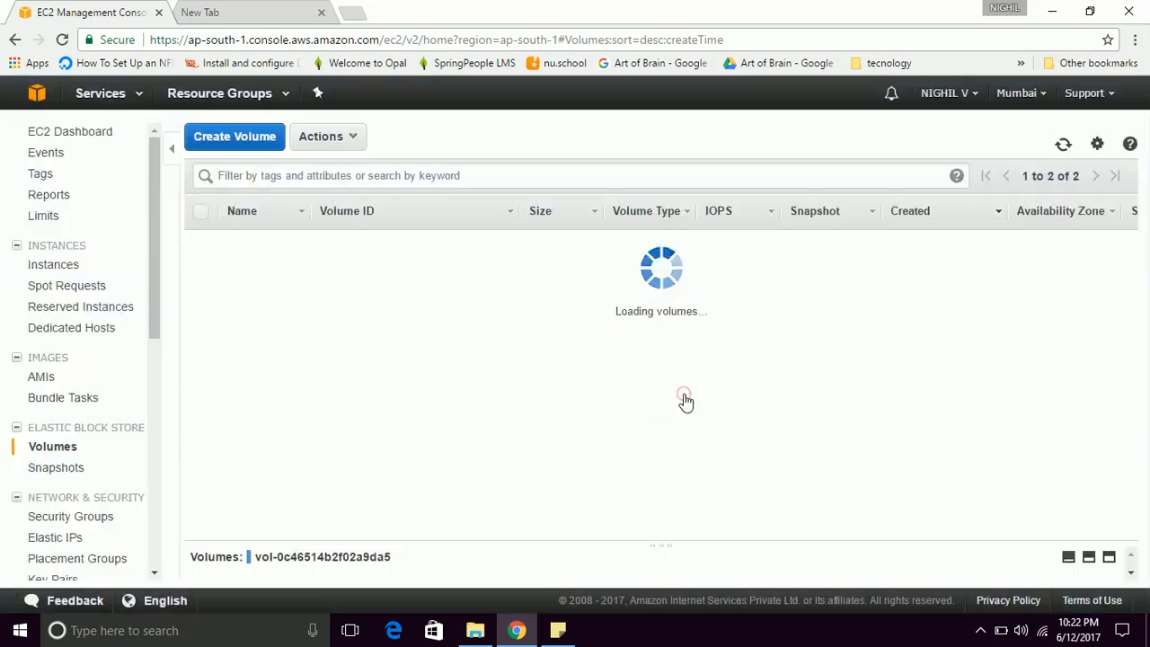
drag(658, 533, 569, 526)
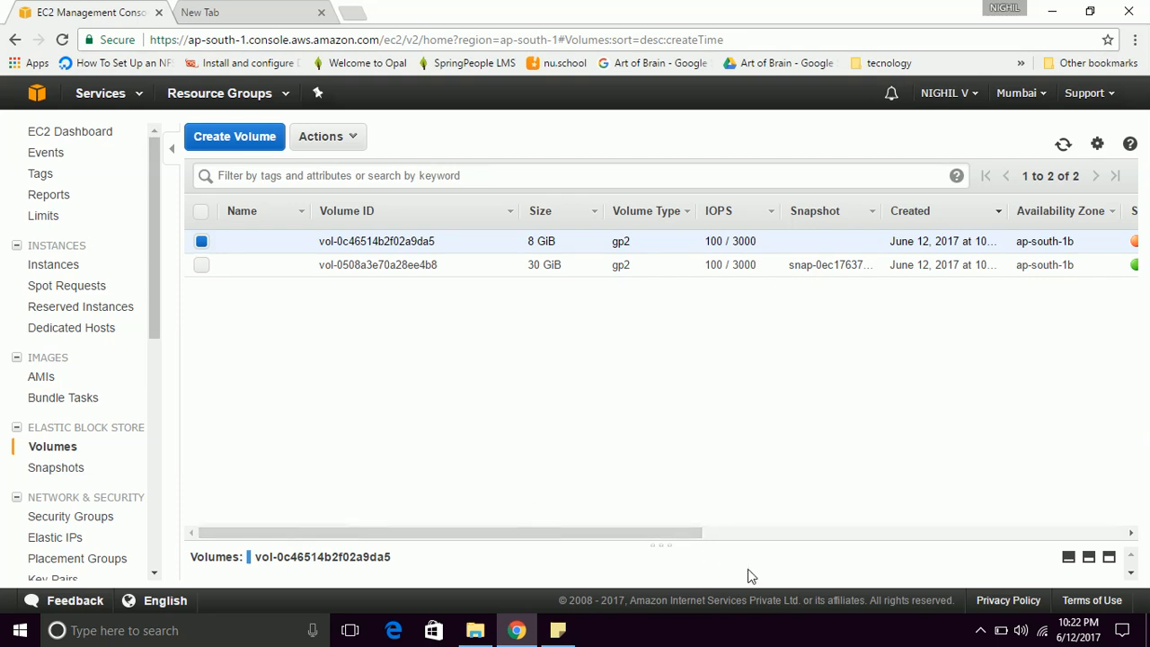
click(976, 632)
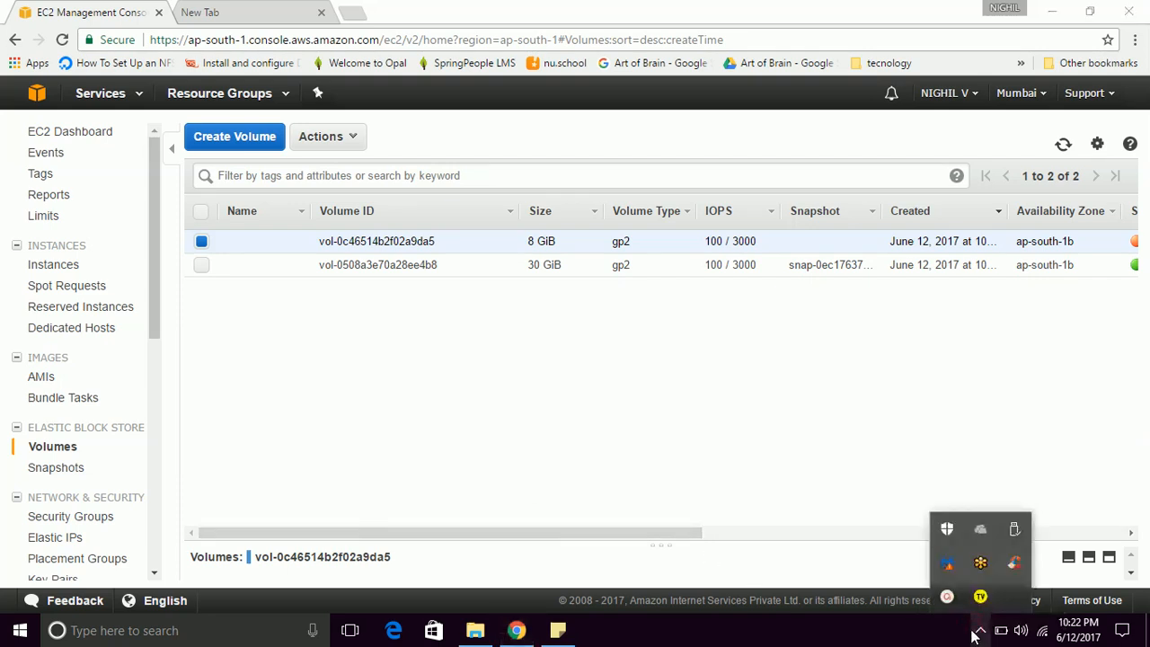